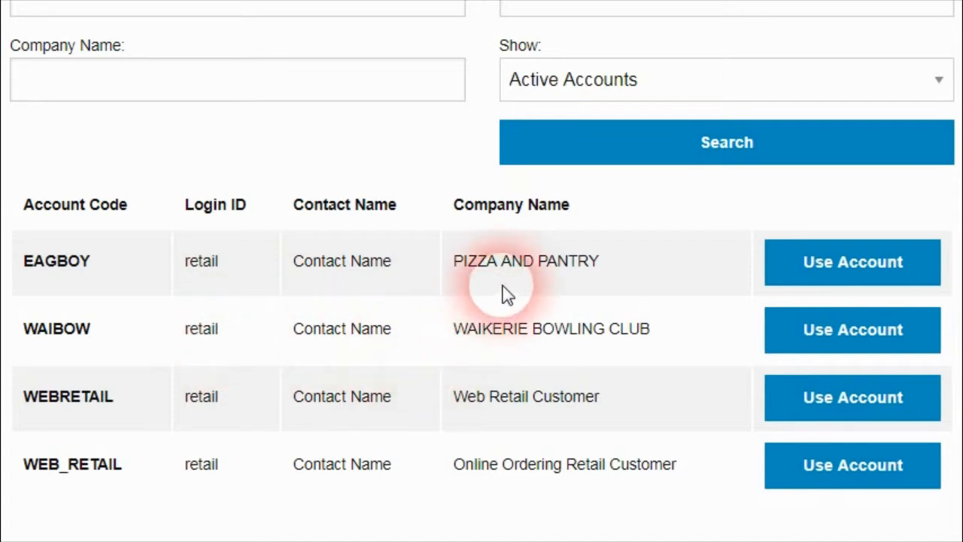
- Use the Pizza and Pantry customer account for the retail login
click(850, 273)
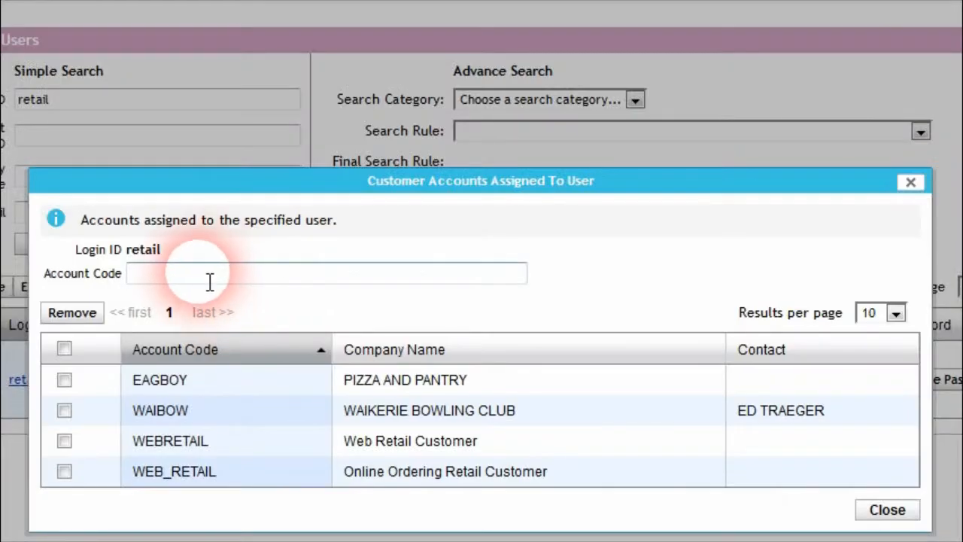
- Assign the Eastern Regional Libraries Corp and Tyed Up P/L customer accounts to the retail user
click(211, 280)
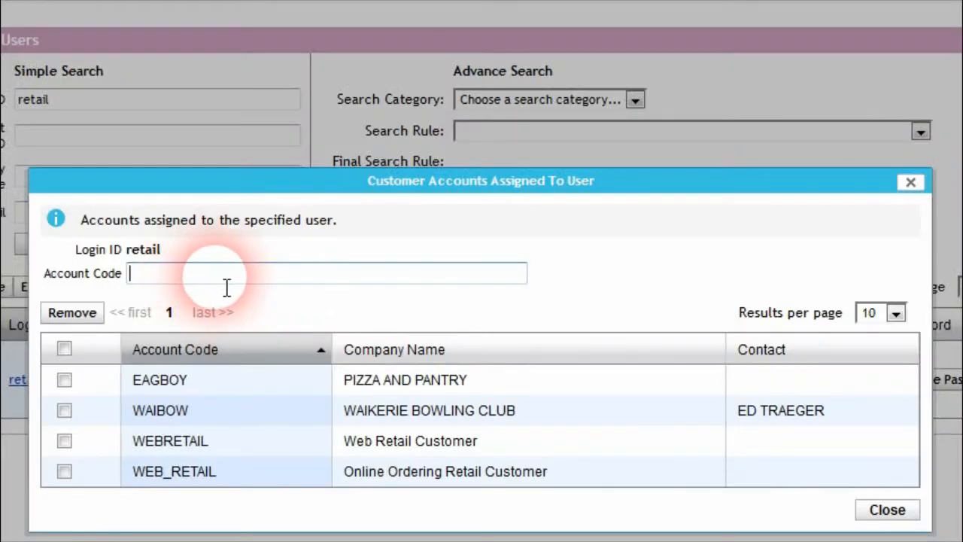
text(ER)
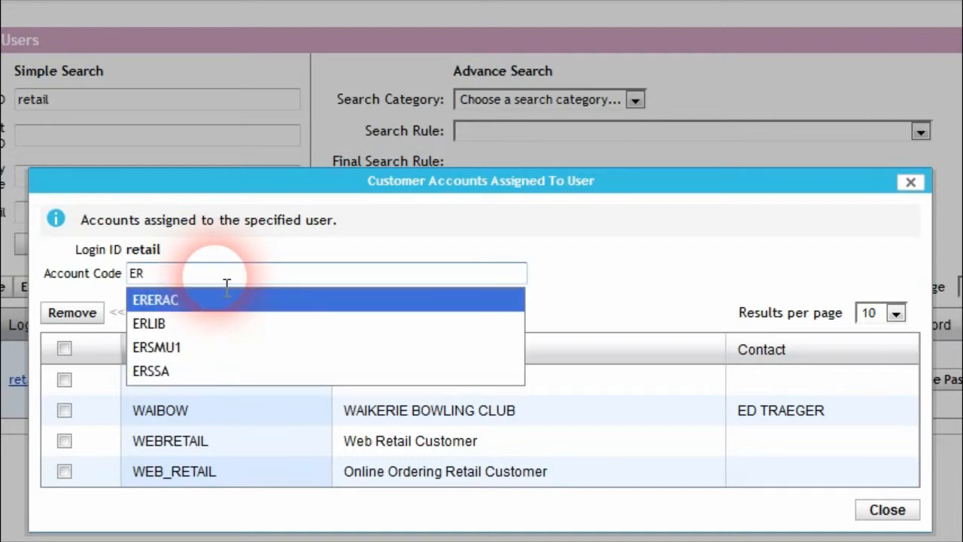
key(Down)
key(Return)
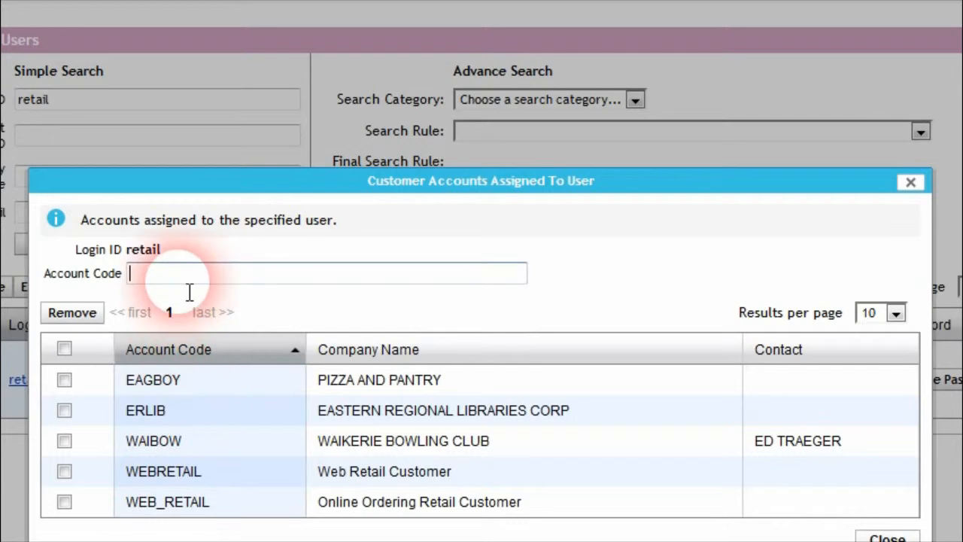
text(TY)
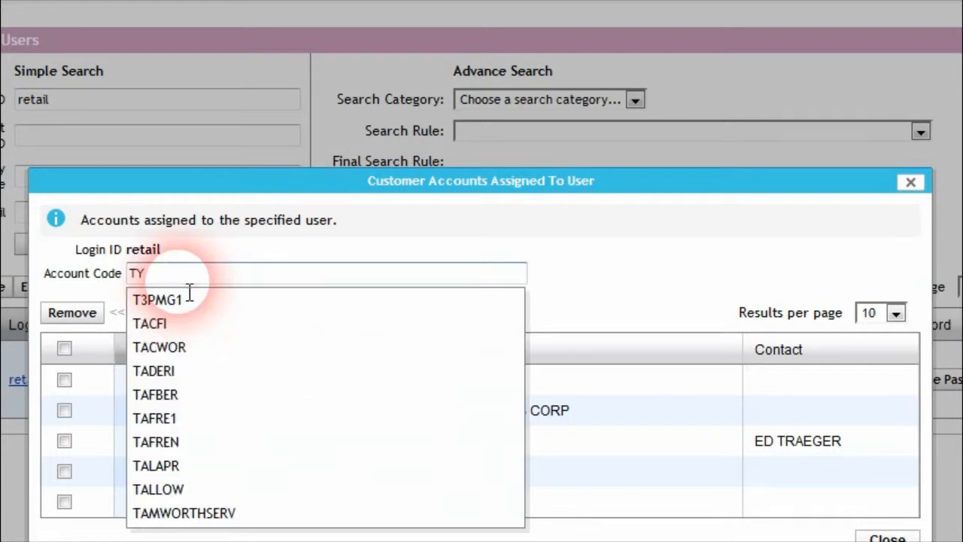
key(Down)
key(Return)
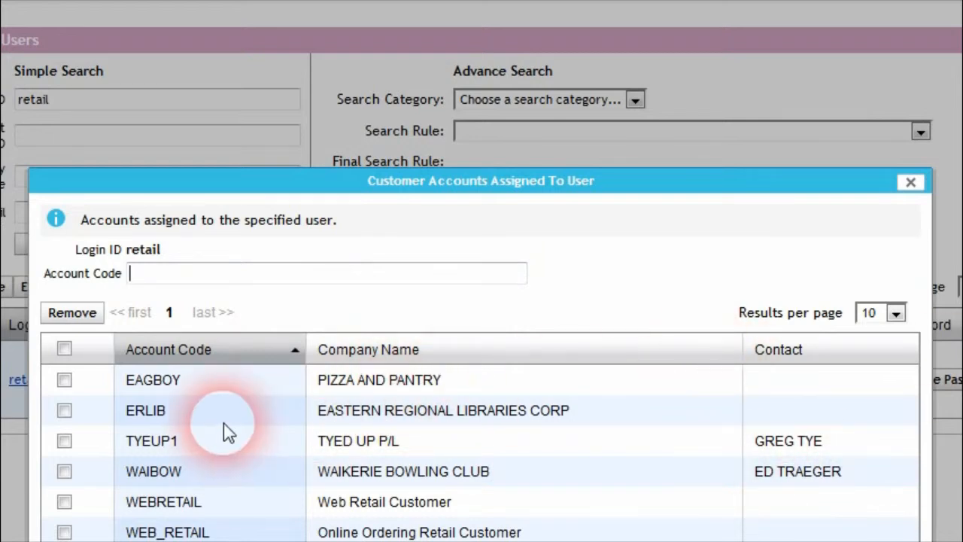
- Remove the Eastern Regional Libraries Corp, Tyed Up P/L and Waikerie Bowling Club accounts from the retail user
click(65, 411)
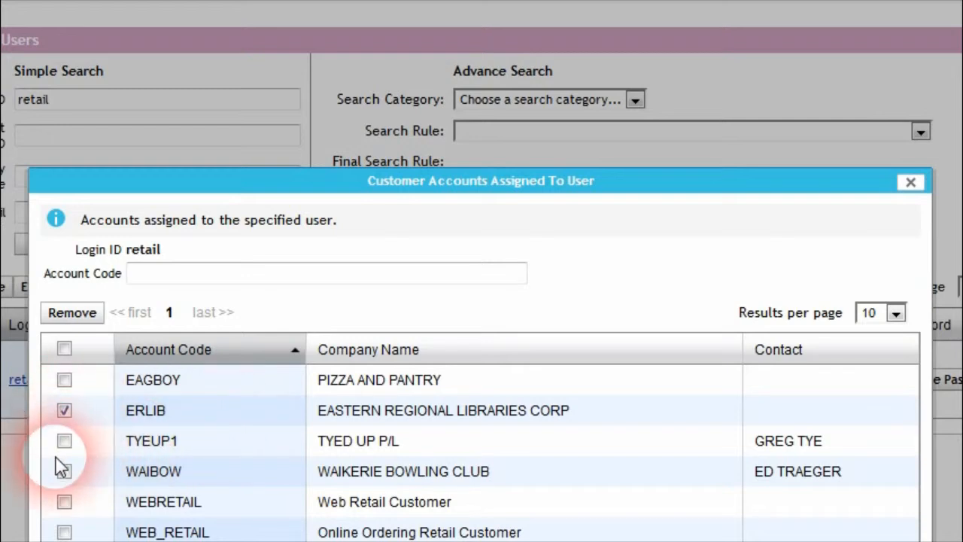
click(64, 441)
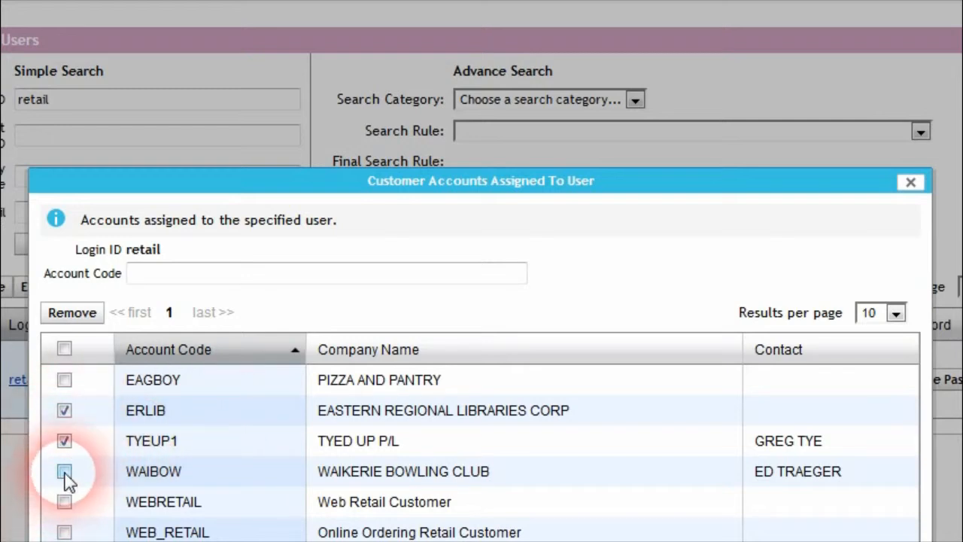
click(64, 472)
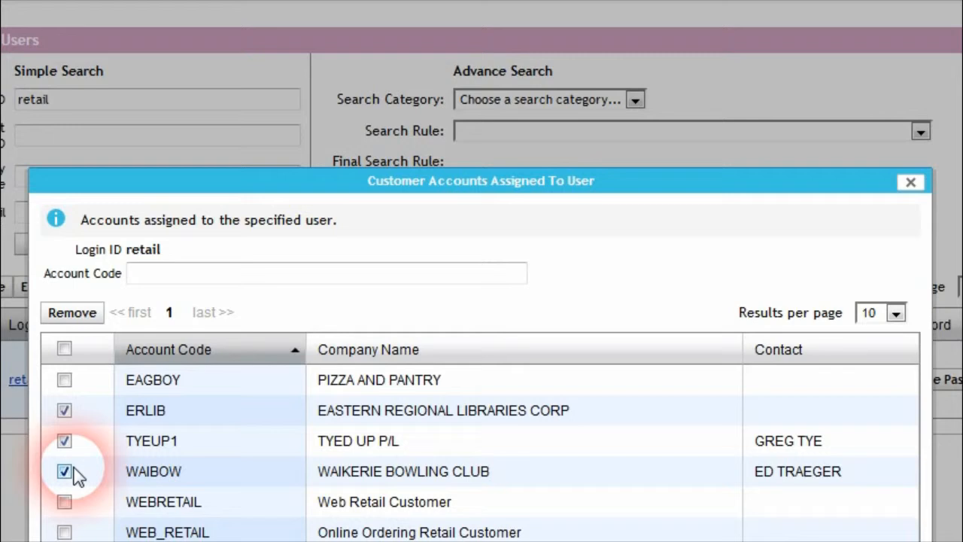
click(72, 314)
click(576, 378)
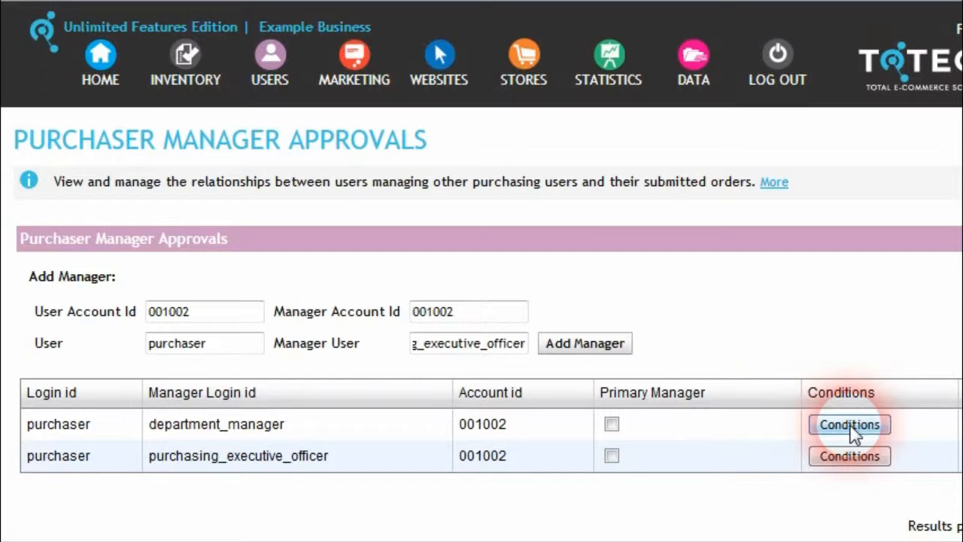
- Restrict the department manager to approving the purchaser's orders only within an order total range
click(849, 426)
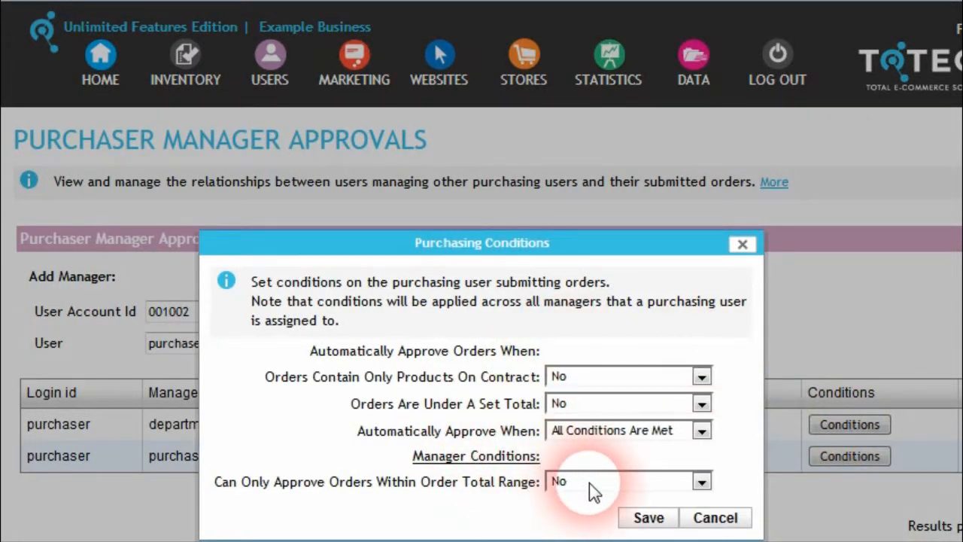
click(661, 484)
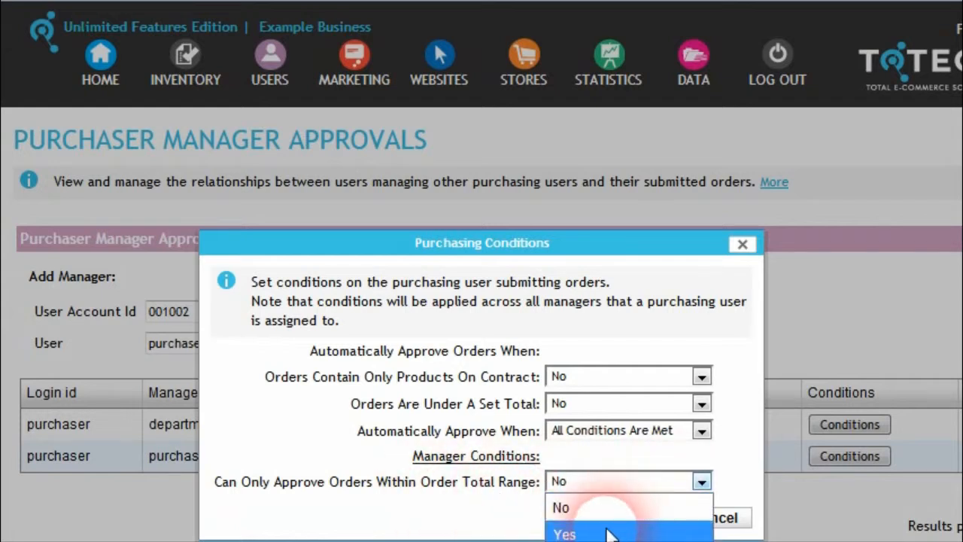
click(582, 533)
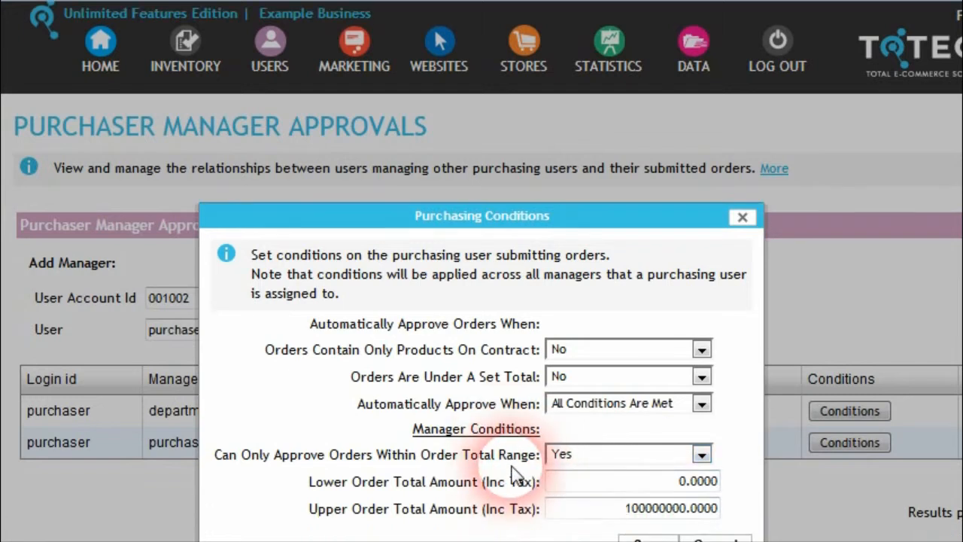
scroll(514, 473, down, 2)
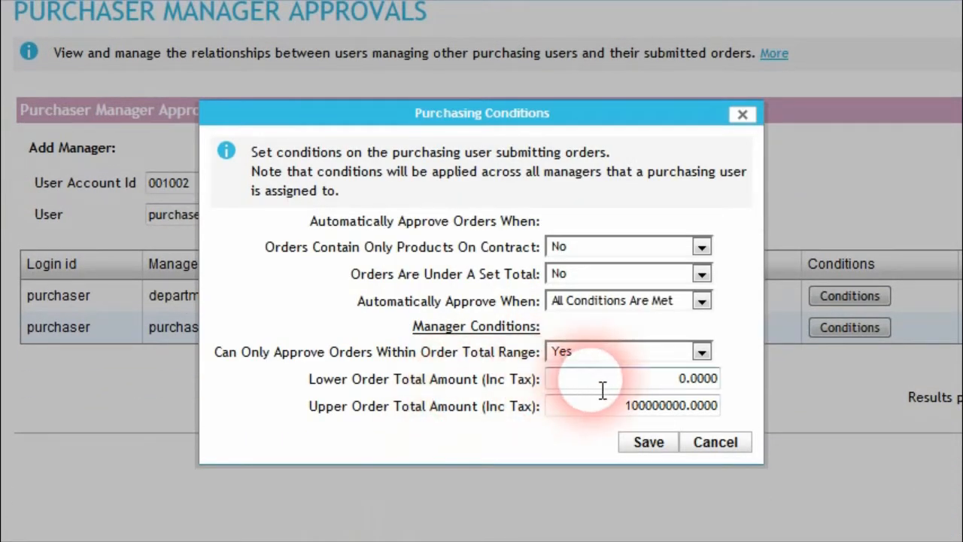
- Set the upper order total amount (inc tax) in the manager conditions to 10000
click(633, 407)
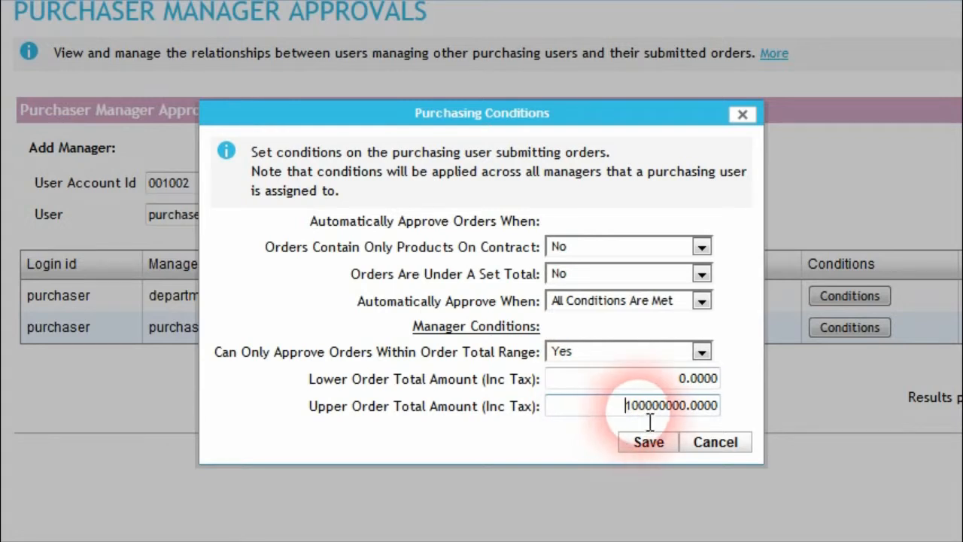
drag(638, 405, 665, 405)
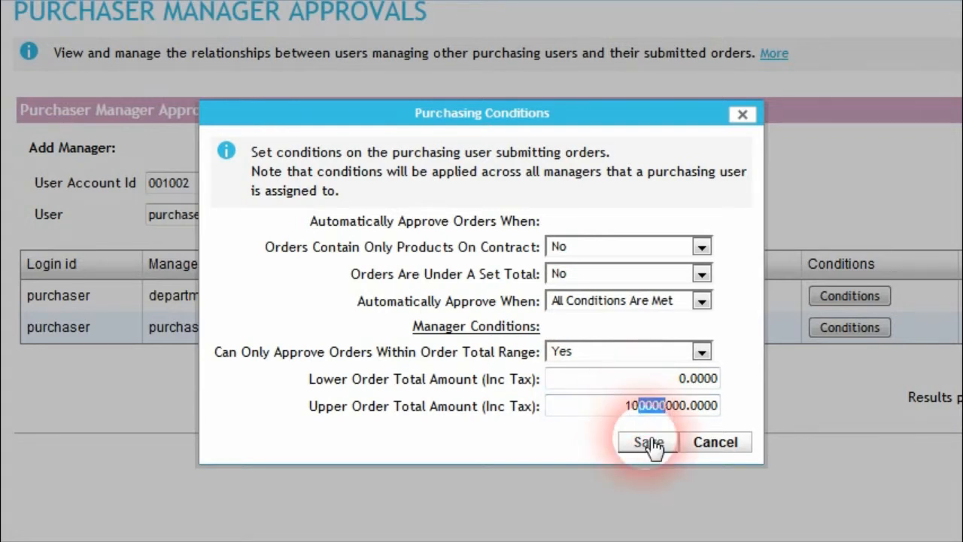
key(Delete)
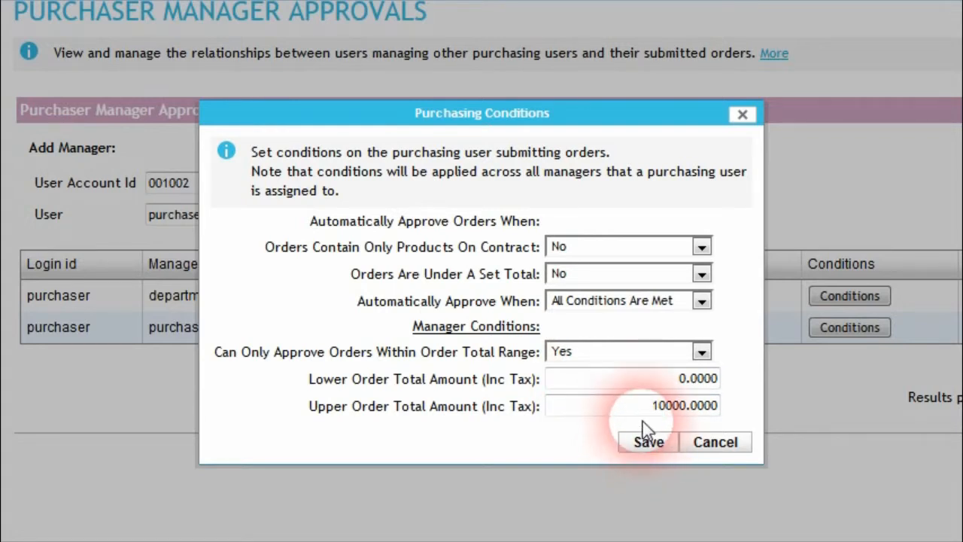
key(Delete)
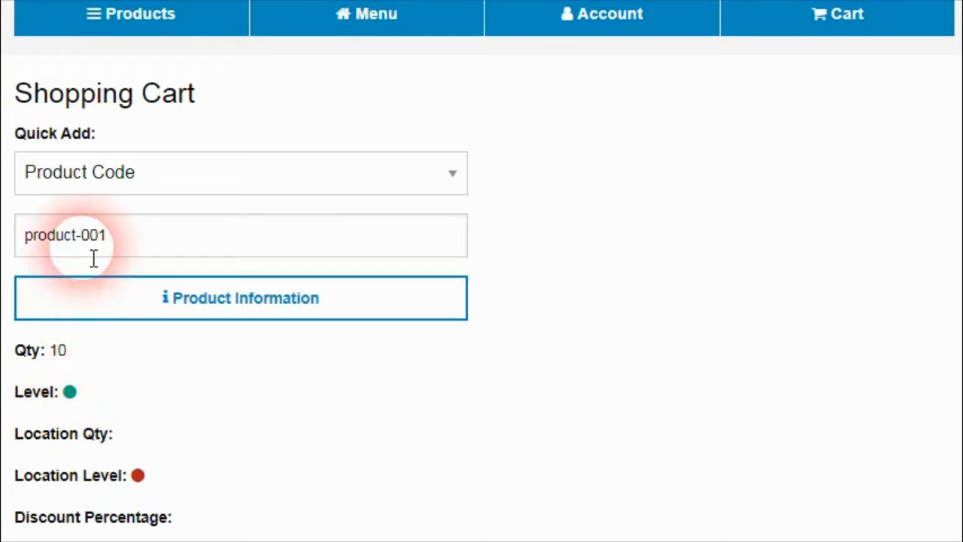
- Examine the stock quantity and level values for product-001 in the cart and on the red watch's product page
drag(25, 392, 73, 405)
click(58, 357)
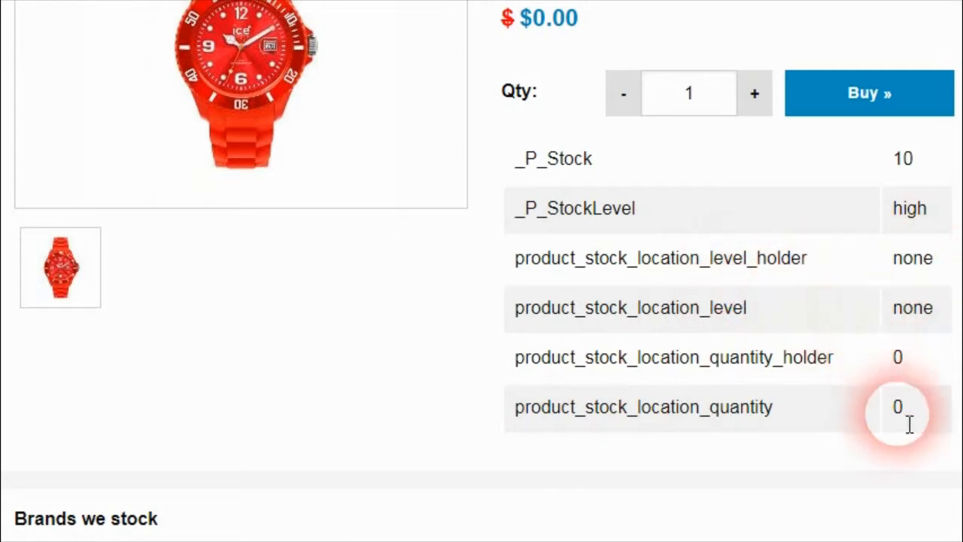
drag(906, 416, 891, 398)
click(929, 296)
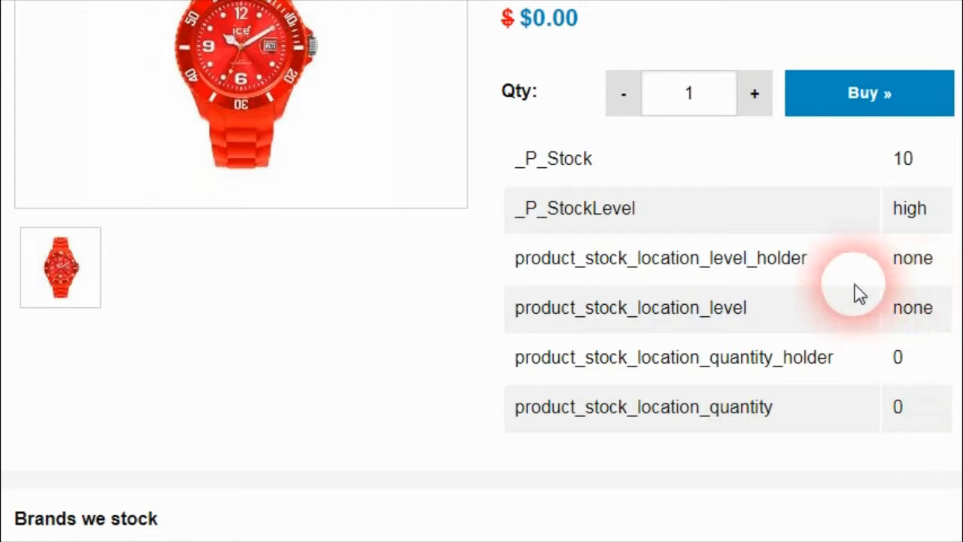
drag(930, 160, 898, 157)
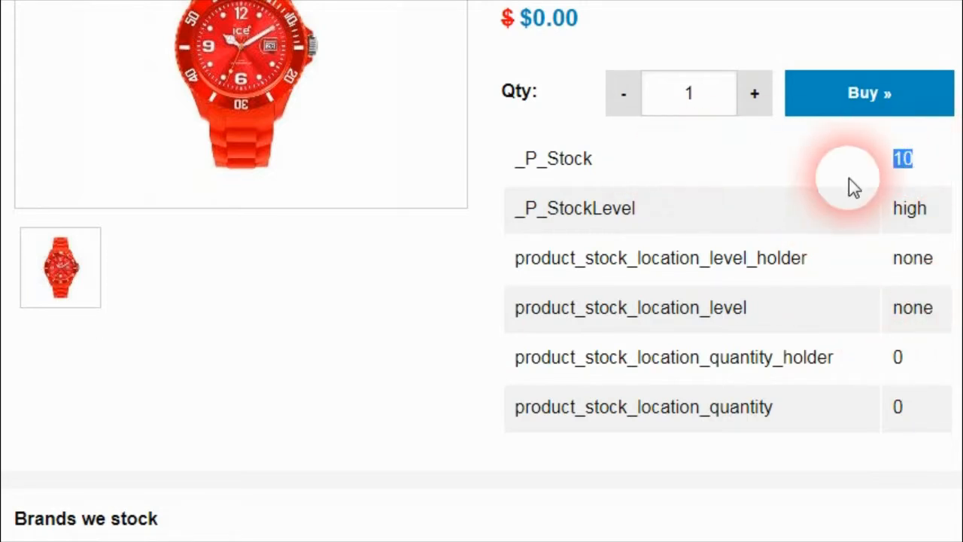
click(941, 180)
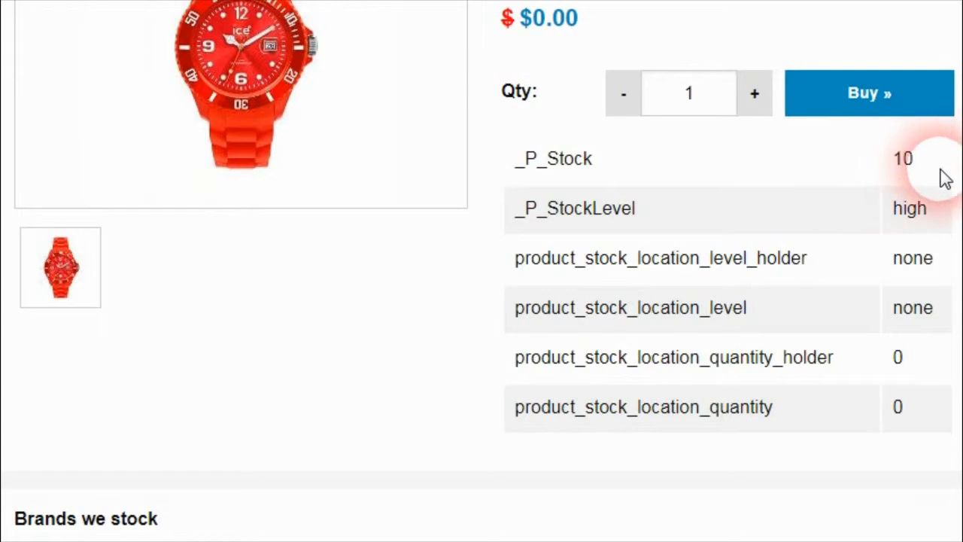
double_click(903, 360)
click(905, 407)
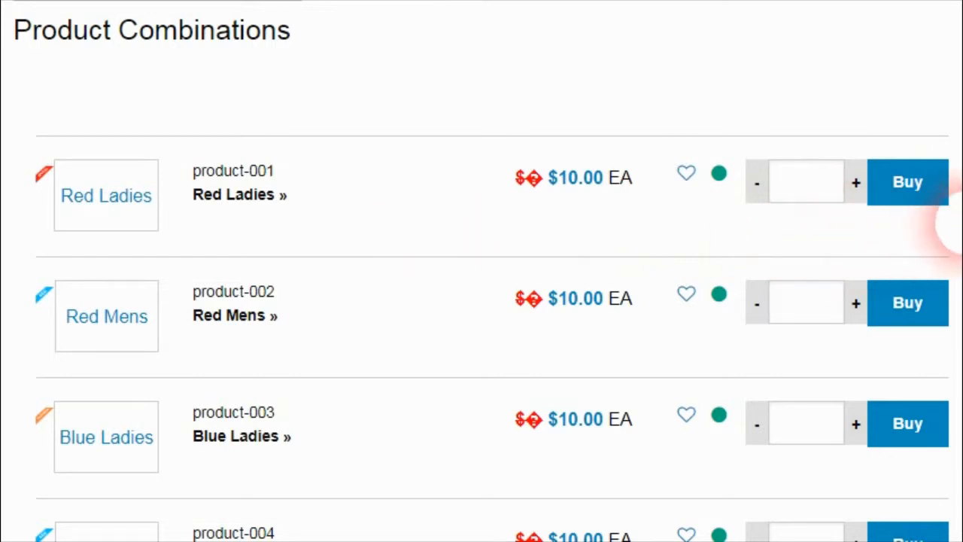
- Look through the product combinations list with its prices, stock indicators and quantity fields
scroll(952, 263, down, 2)
scroll(959, 269, down, 2)
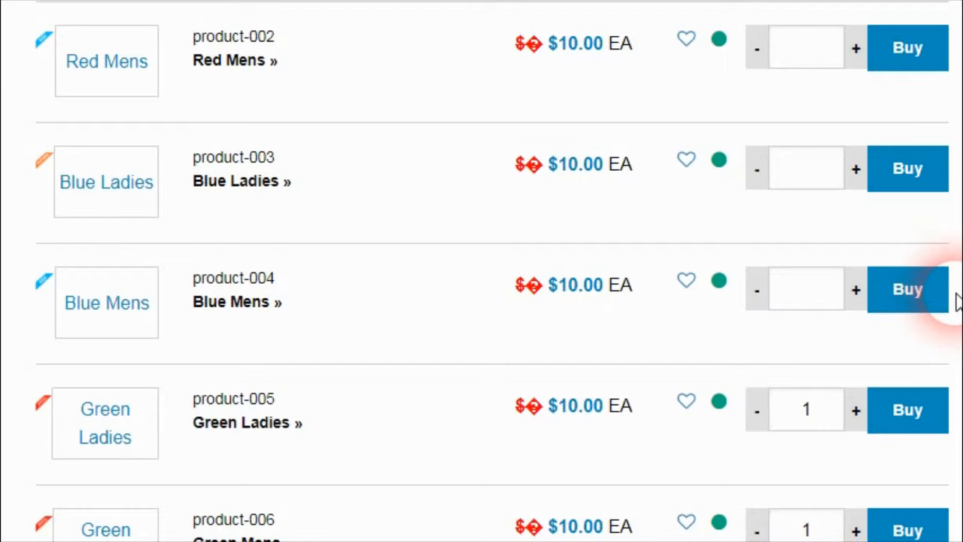
scroll(959, 298, up, 1)
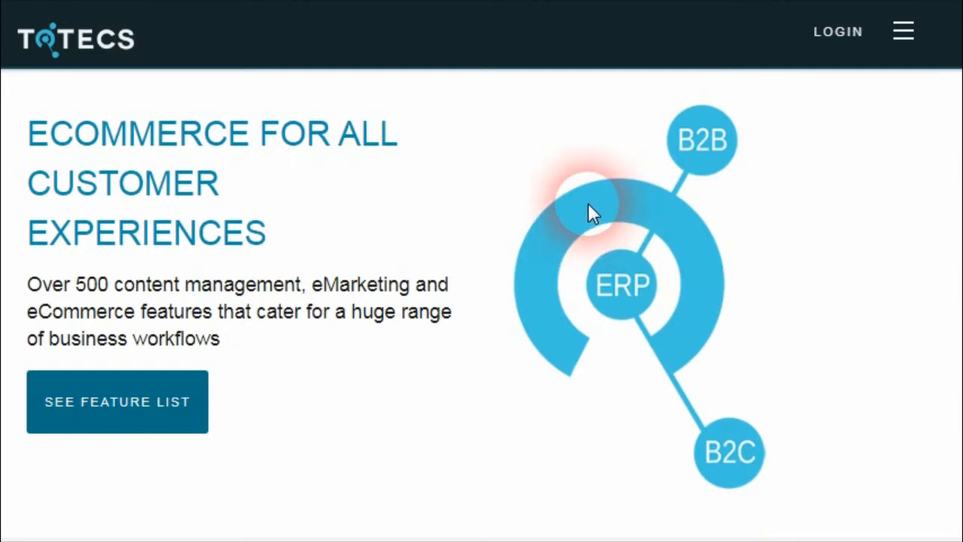
- Open the TOTECS Platform Release 12.00 topic in the Releases forum and read through it
click(904, 31)
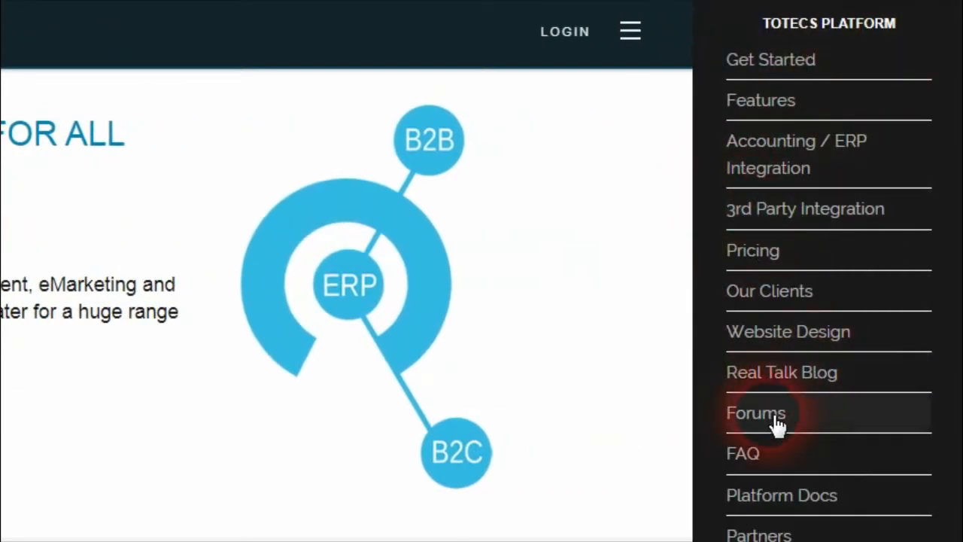
click(776, 420)
scroll(294, 338, down, 5)
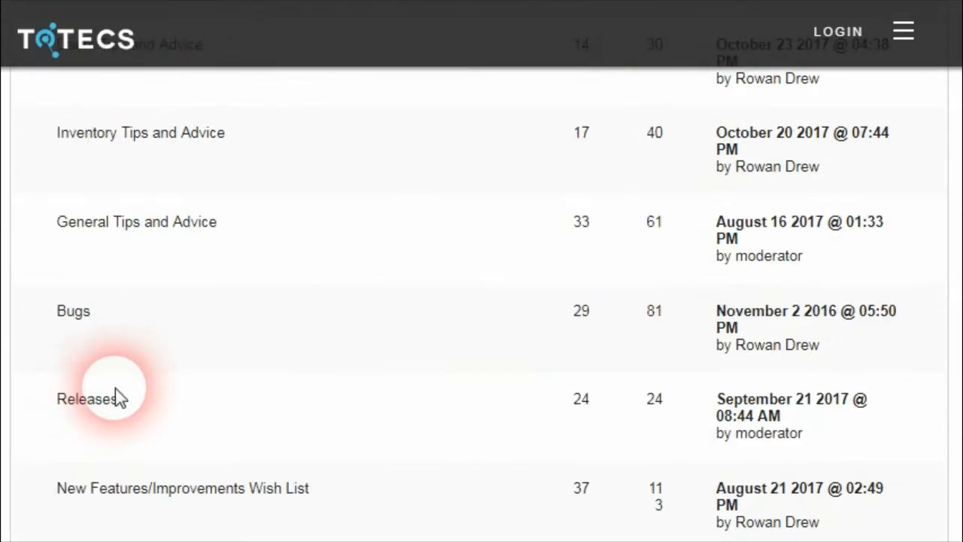
click(97, 408)
click(203, 309)
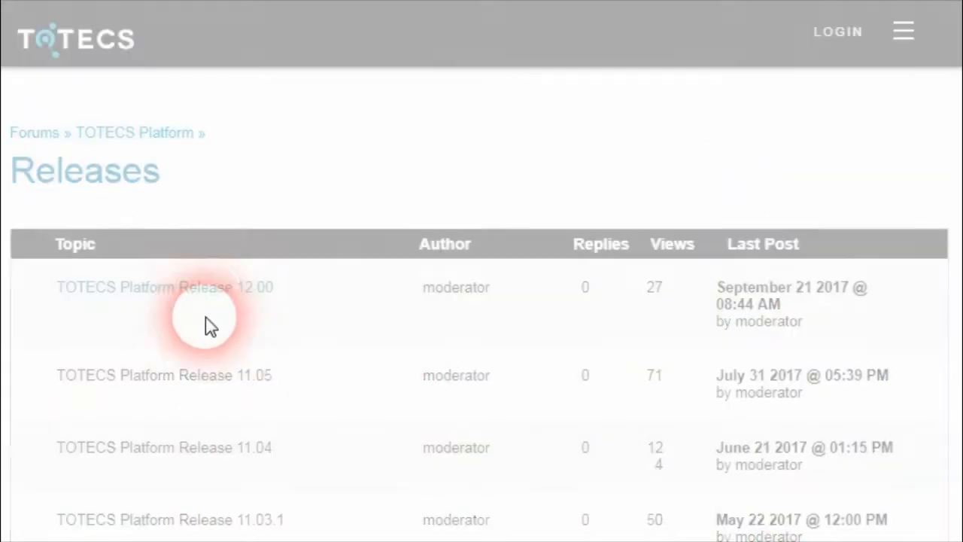
scroll(248, 294, down, 10)
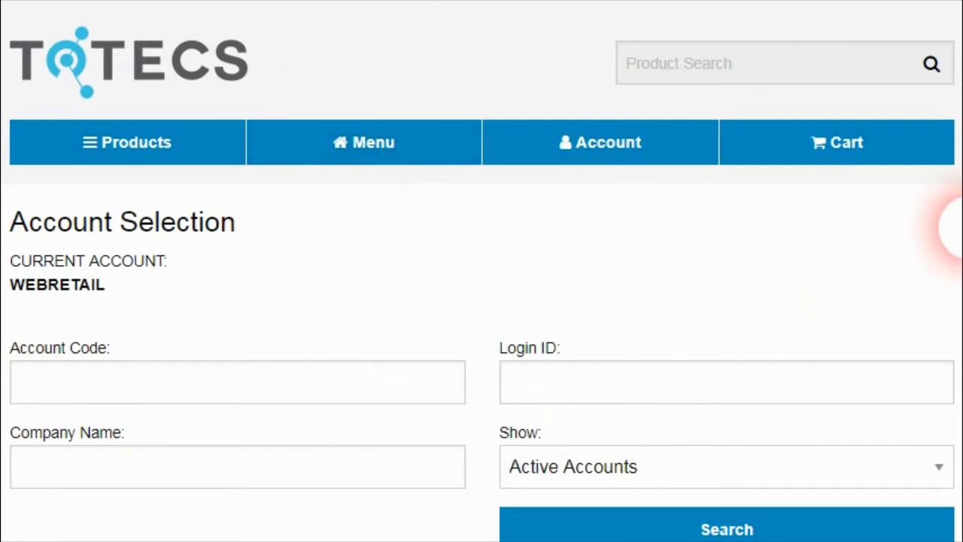
- Switch from the Web Retail Customer account to the Pizza and Pantry account
drag(957, 226, 960, 465)
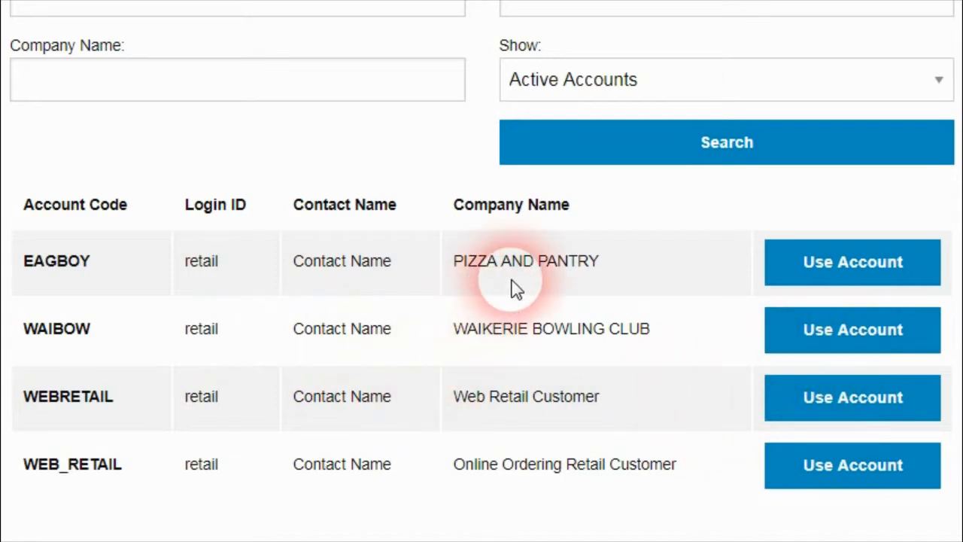
click(845, 273)
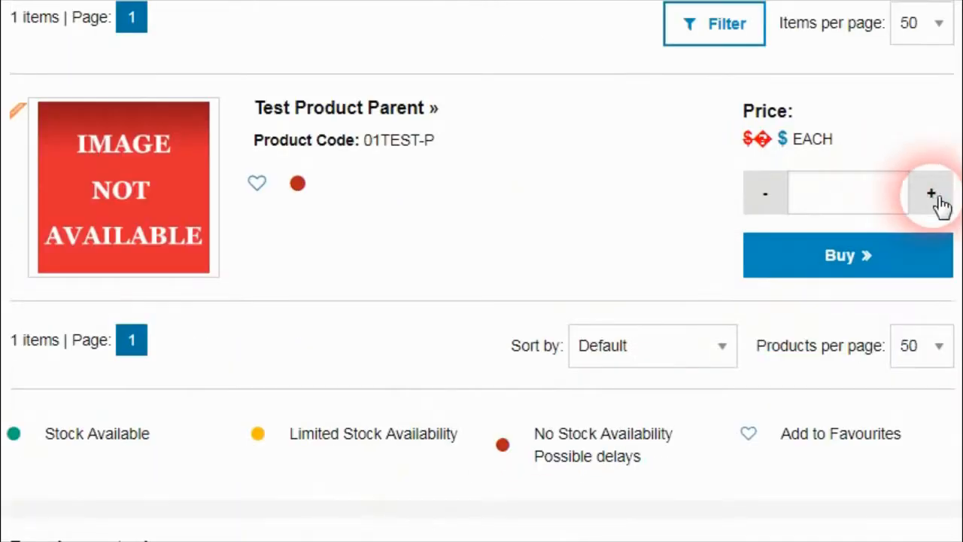
- Add one Test Product Parent (01TEST-P) to the cart and dismiss the notification
click(931, 197)
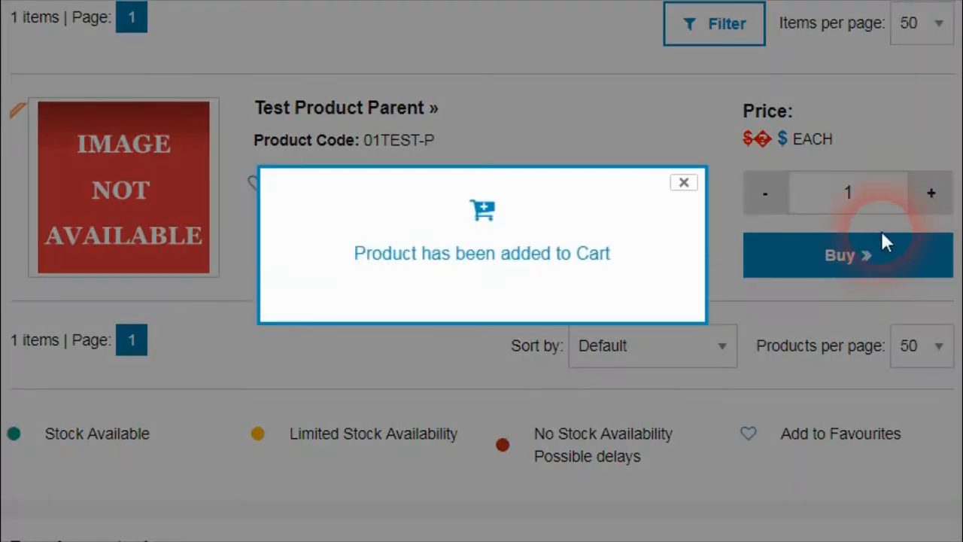
click(683, 183)
click(948, 198)
click(684, 183)
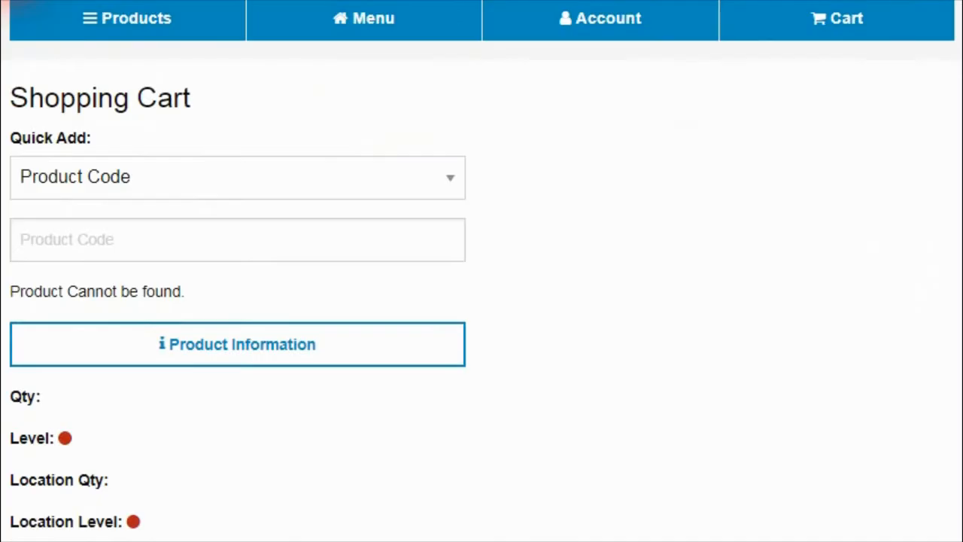
- Select the Waikerie Bowling Club account for use in the account selection list
scroll(167, 344, down, 5)
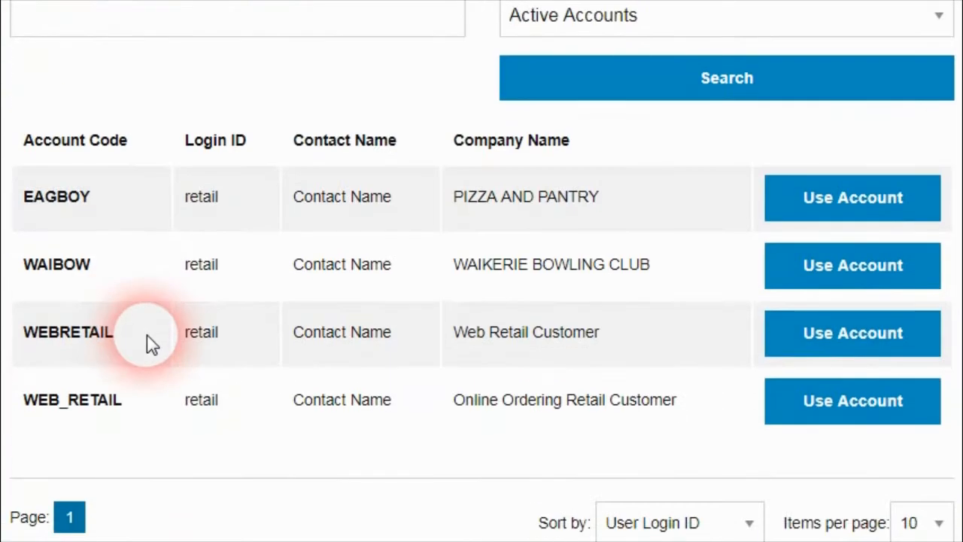
click(833, 274)
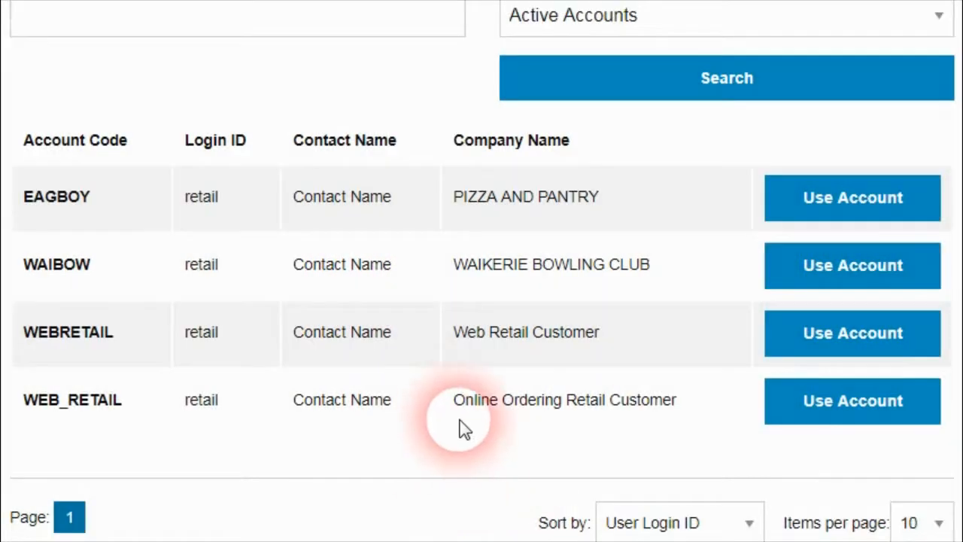
- Switch to the TOTECS administration site, find the user with login ID retail and open its assigned customer accounts
scroll(202, 527, up, 1)
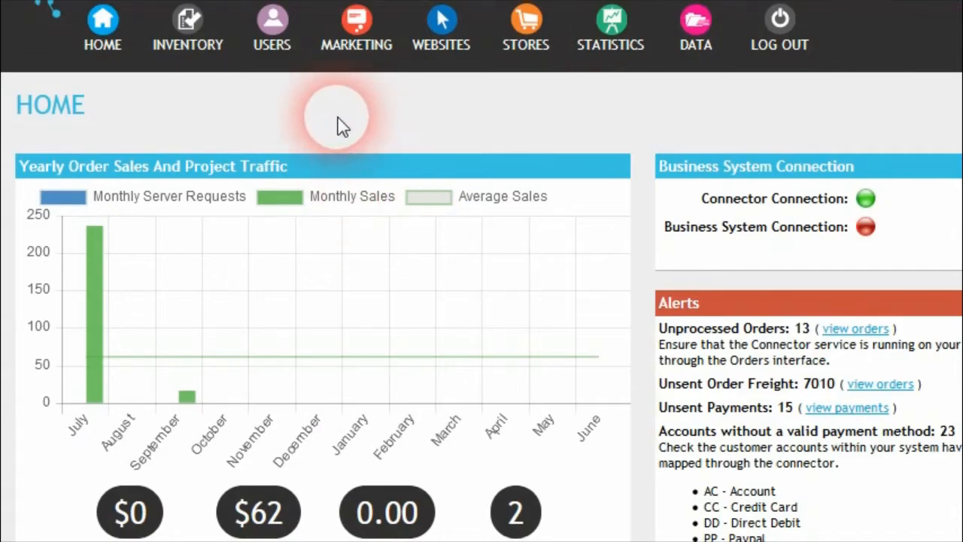
click(283, 33)
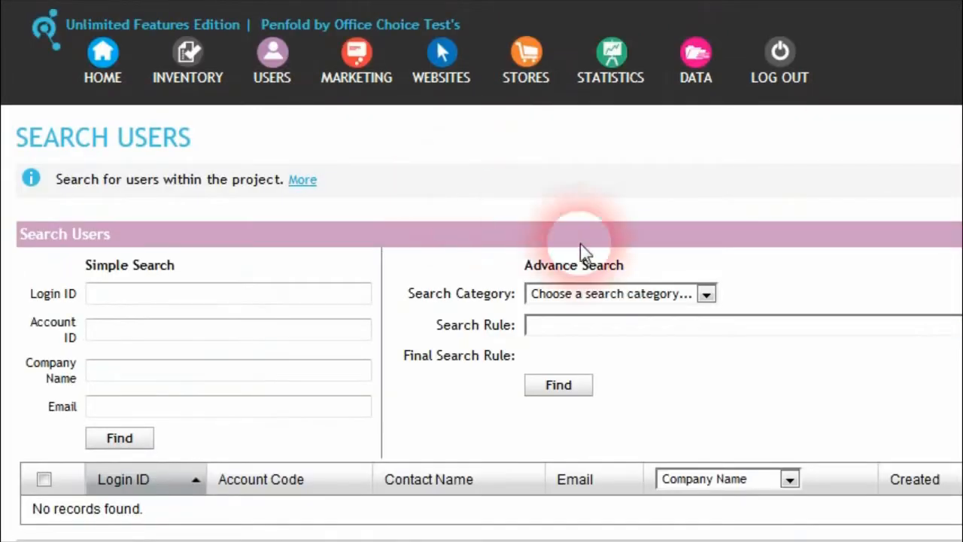
scroll(587, 256, down, 1)
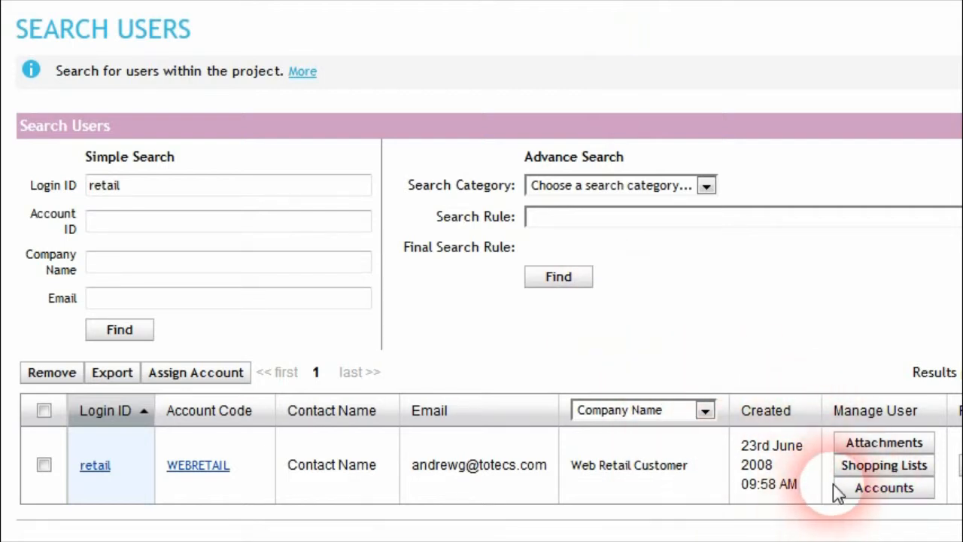
click(885, 488)
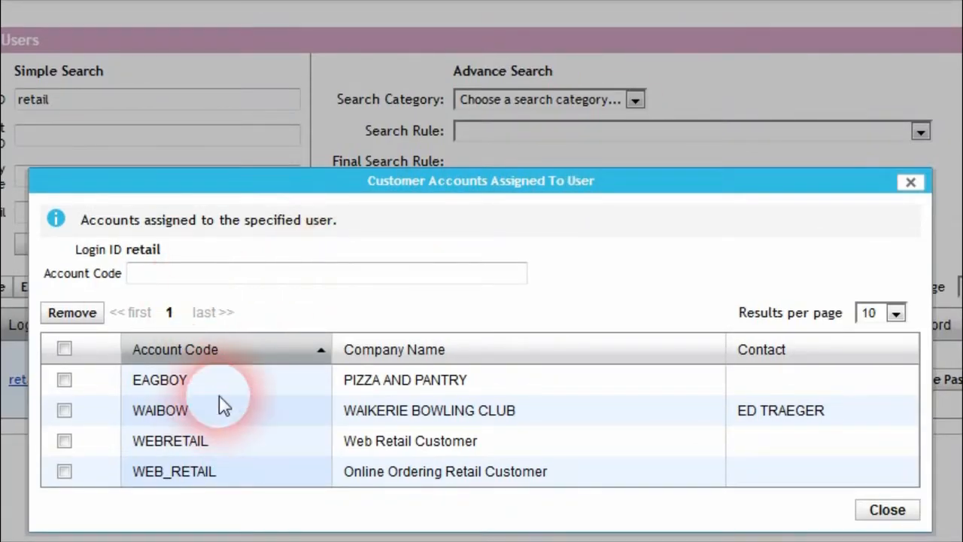
- Assign the customer accounts ERLIB and TYEUP1 to the user retail
click(208, 281)
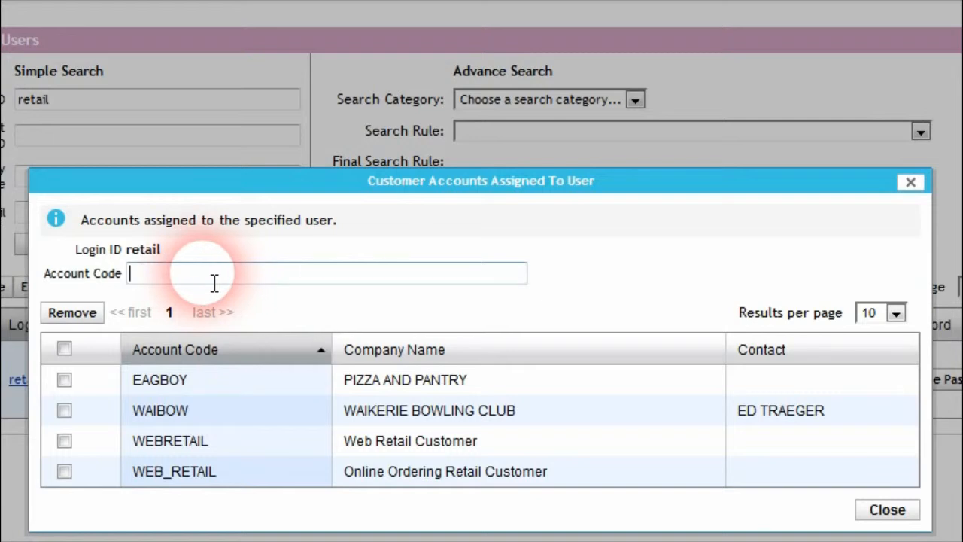
text(ER)
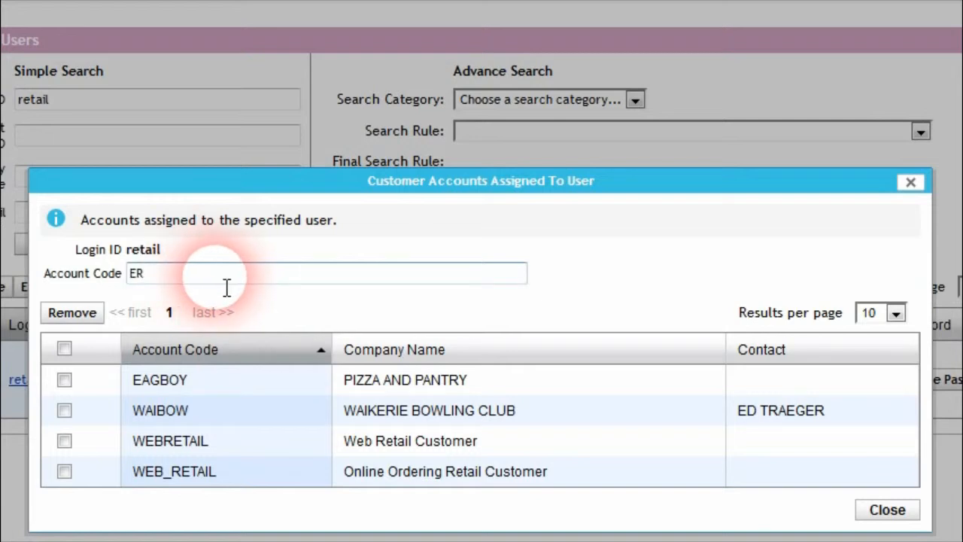
text(LIB)
key(Return)
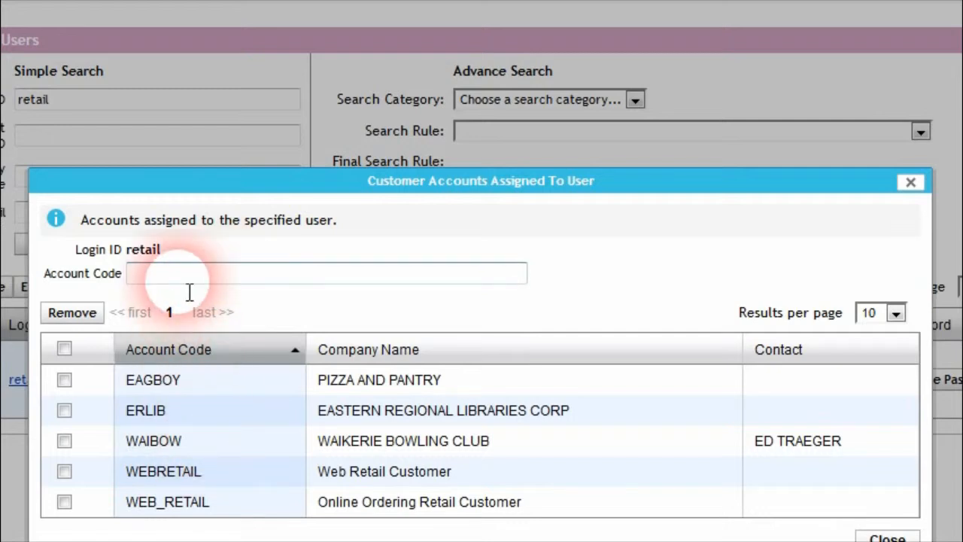
text(TY)
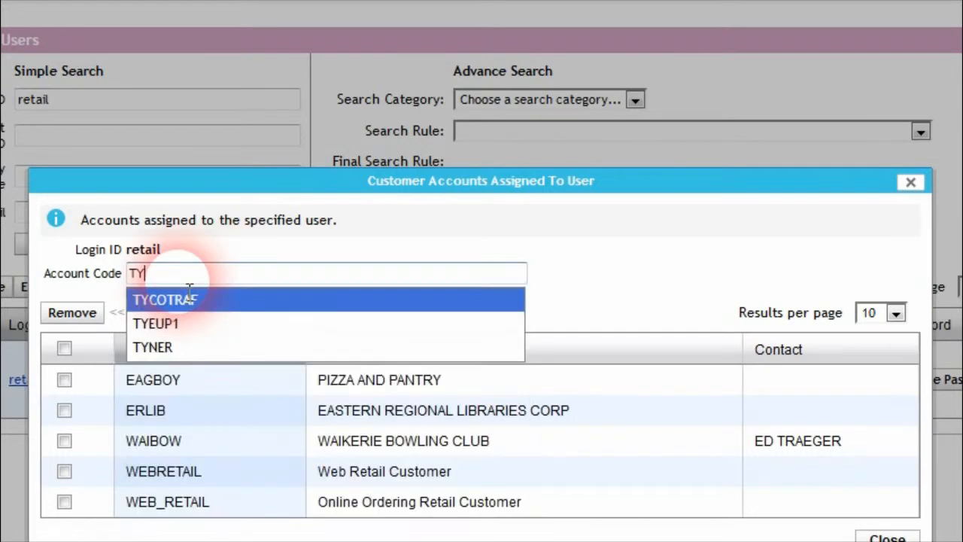
key(Down)
key(Return)
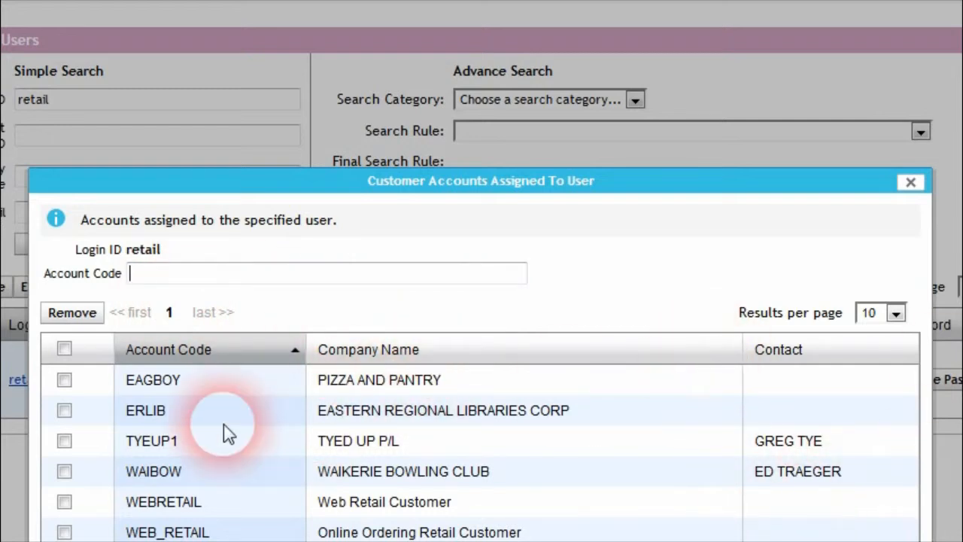
- Remove the ERLIB, TYEUP1 and WAIBOW accounts from the customer accounts assigned to the user
click(65, 411)
click(64, 441)
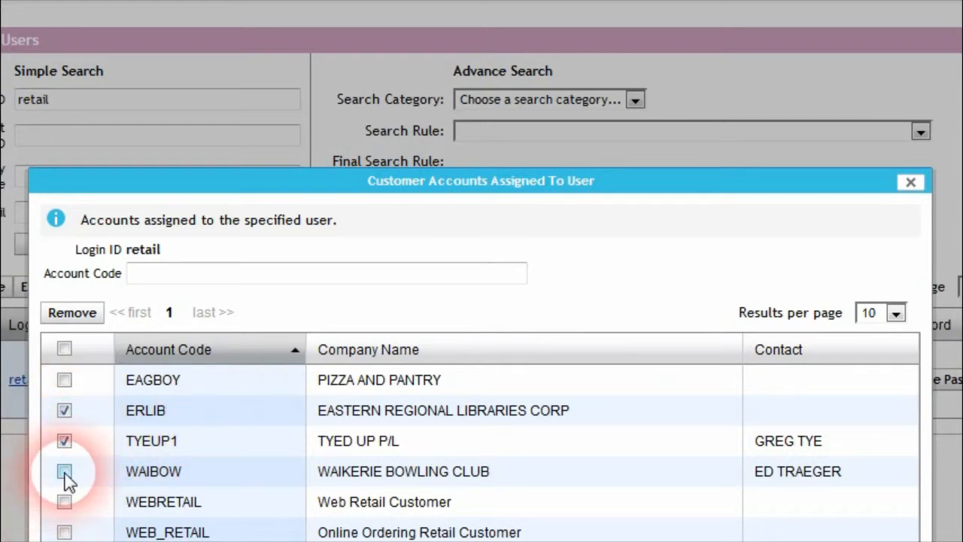
click(64, 471)
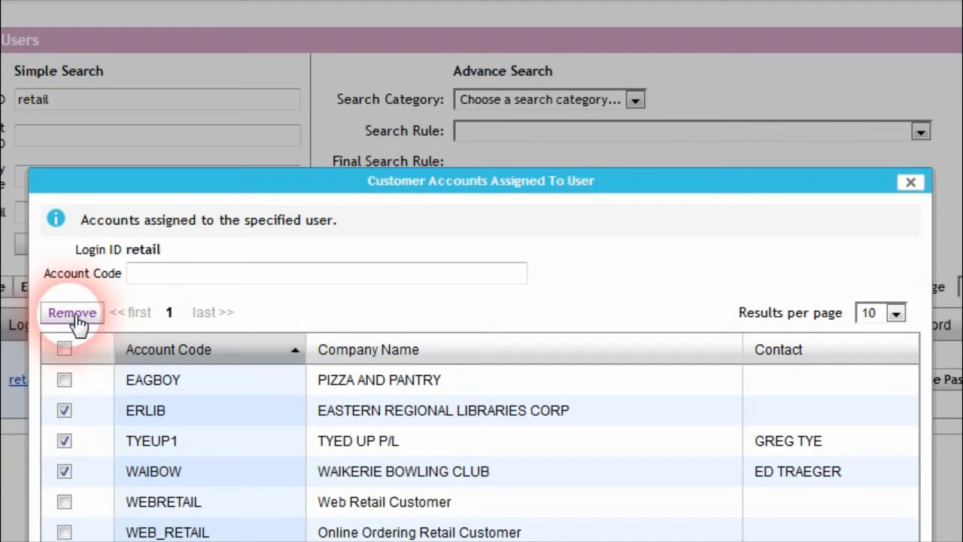
click(75, 313)
click(579, 378)
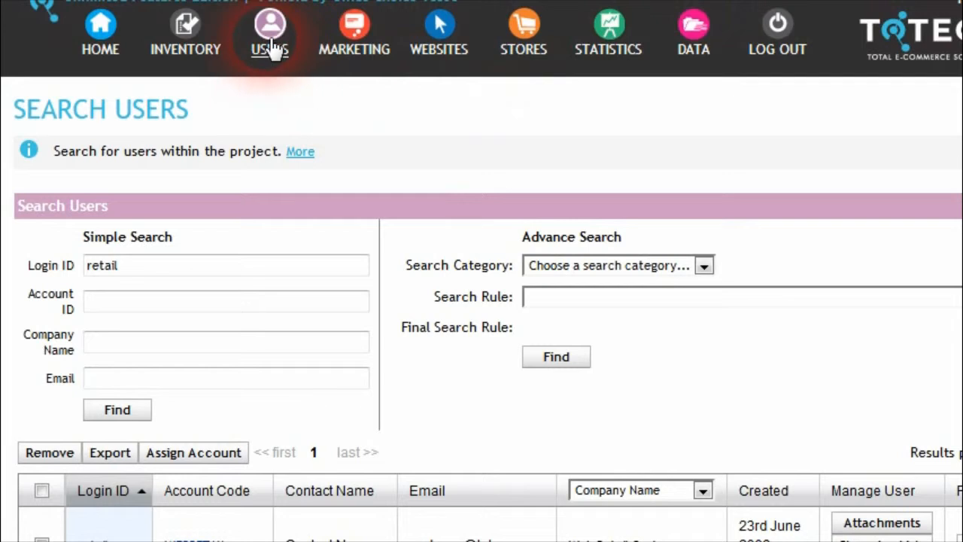
- Open User Permissions and look up the user ID retail for assigning users to roles
mouse_move(269, 50)
click(339, 245)
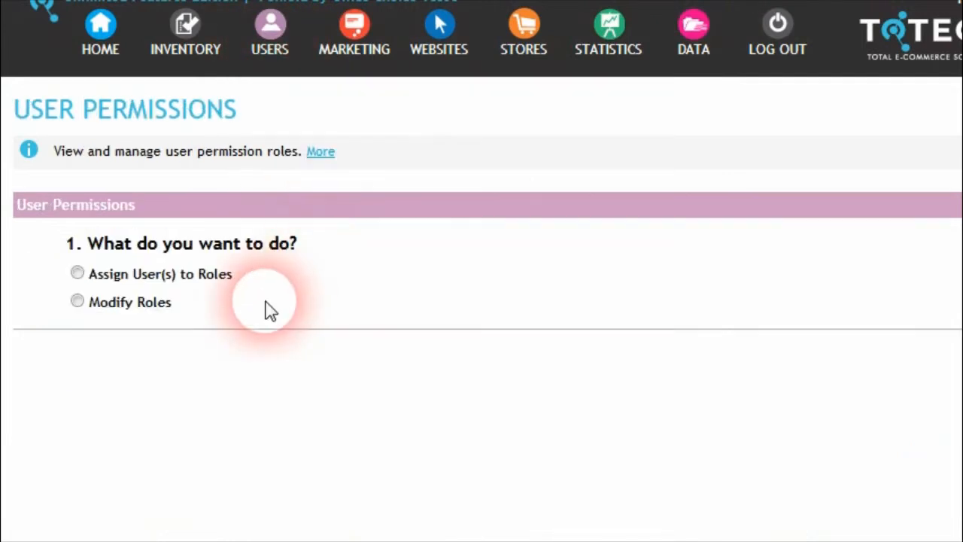
click(78, 273)
click(168, 240)
text(retail)
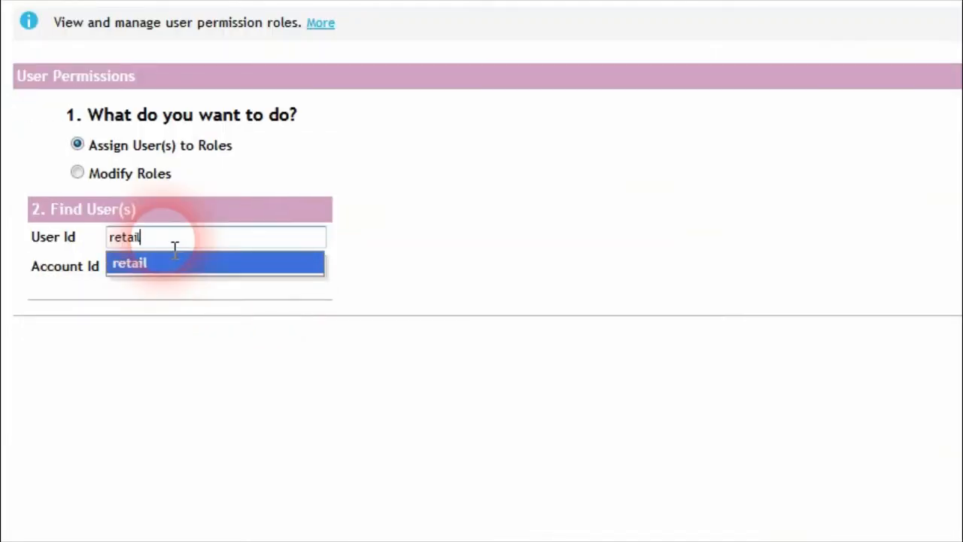
key(Return)
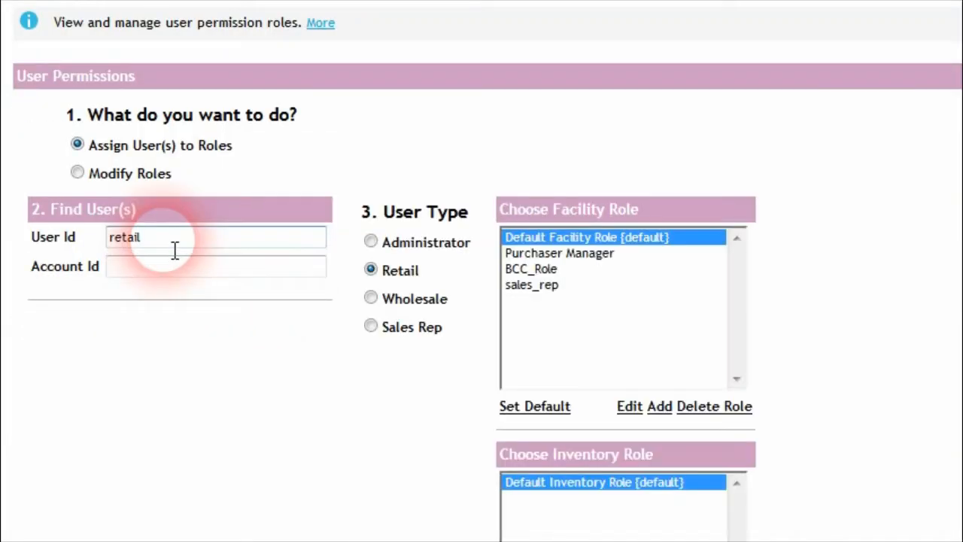
- Open the Default Facility Role for editing and examine its View Customer Accounts permission under Briefcase My Details Permissions
scroll(580, 313, down, 3)
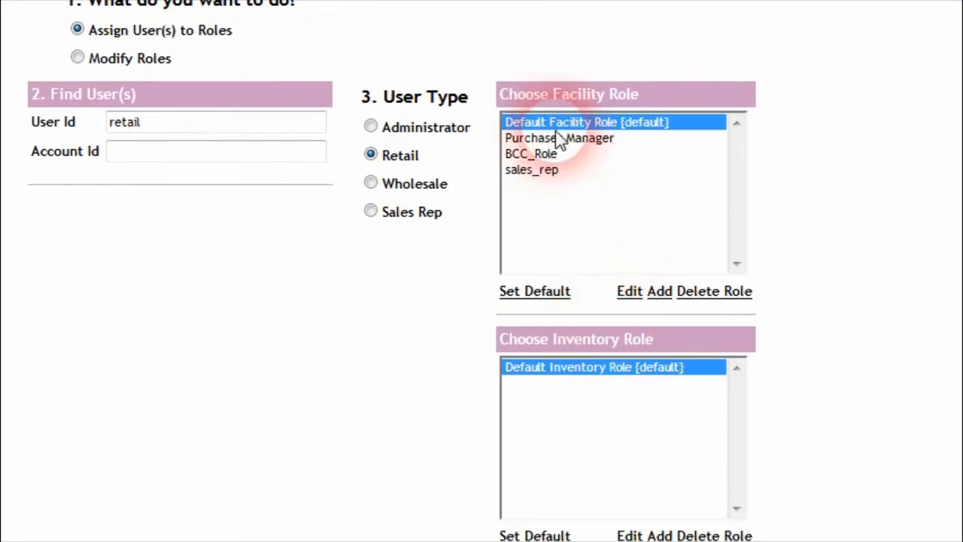
click(633, 292)
scroll(343, 297, down, 5)
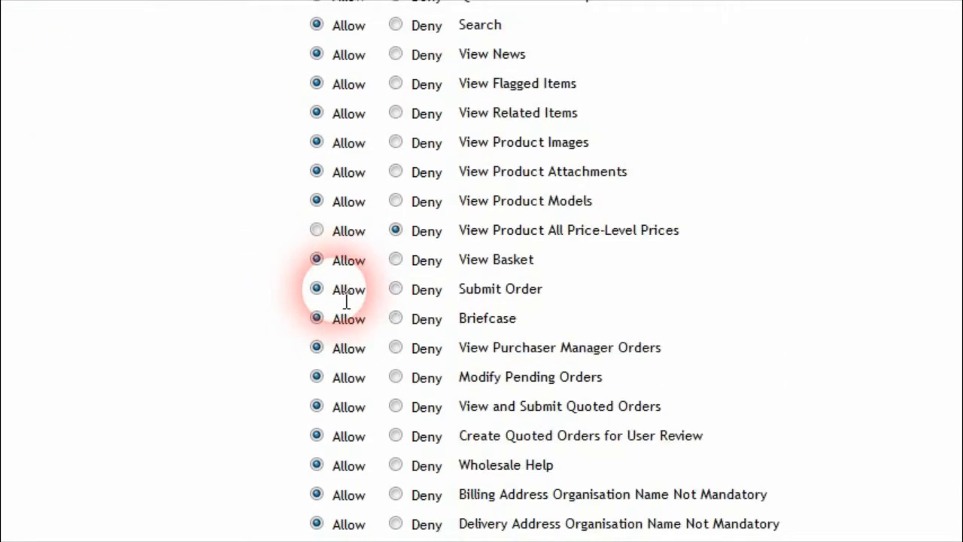
scroll(347, 301, down, 15)
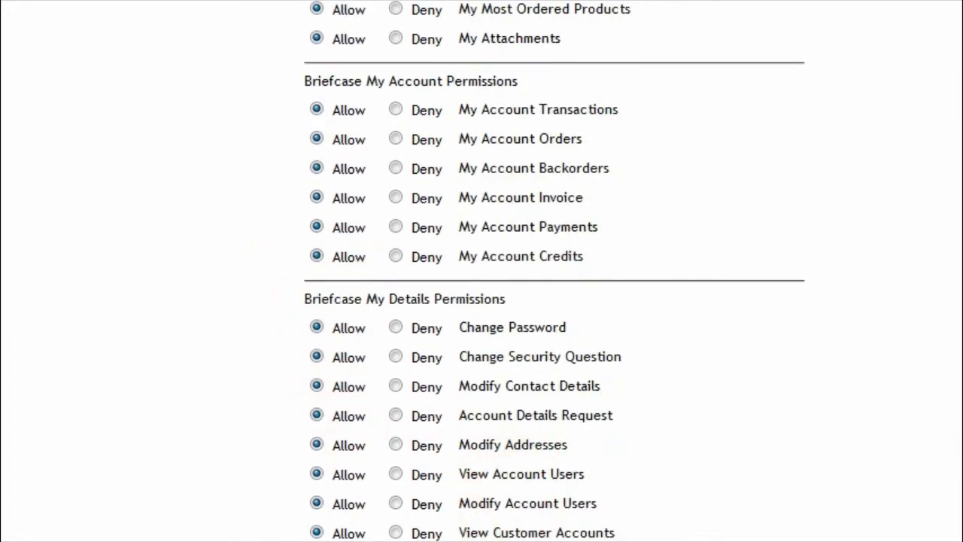
scroll(482, 301, down, 3)
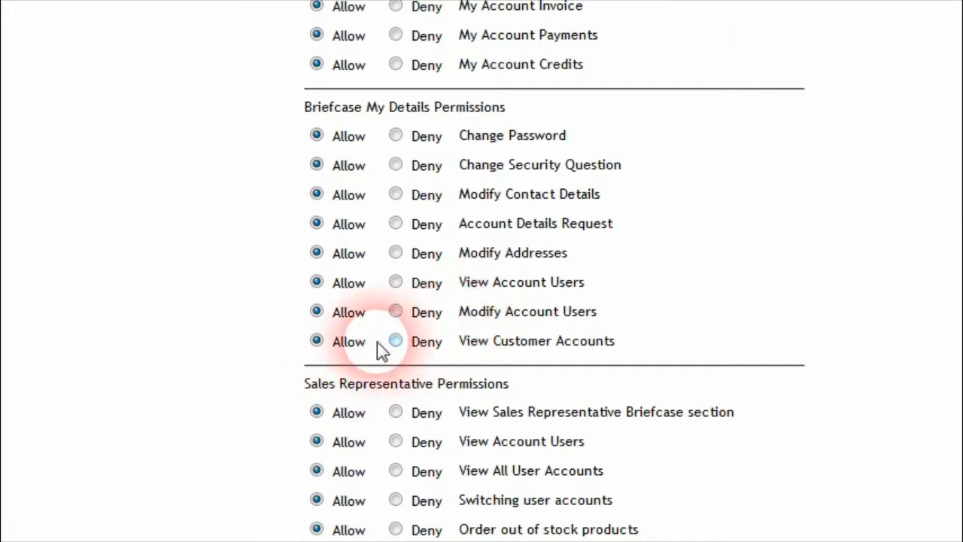
scroll(354, 415, up, 20)
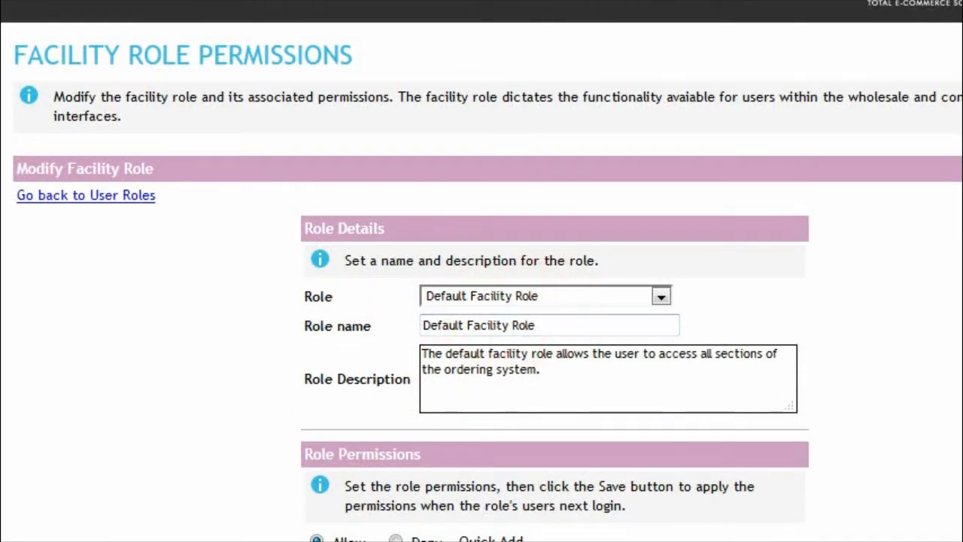
scroll(482, 271, up, 1)
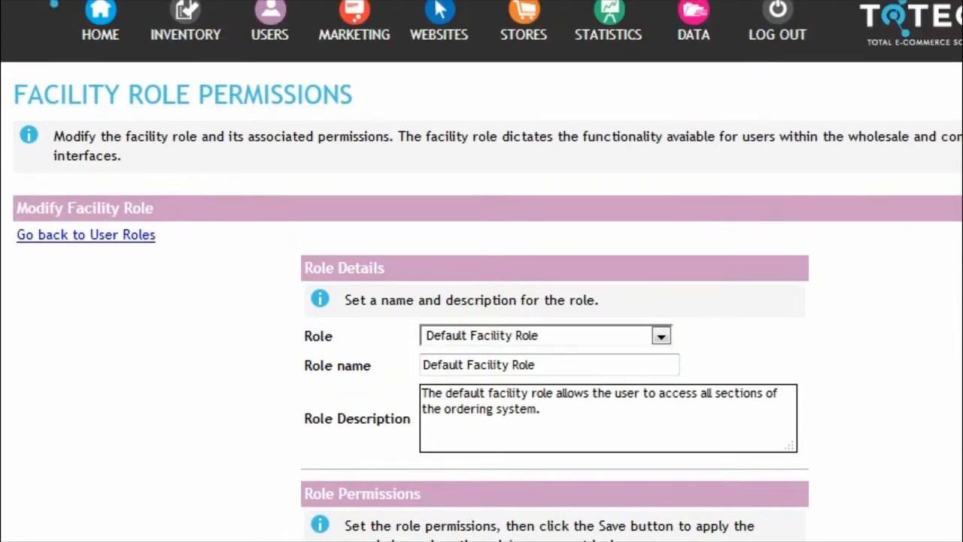
scroll(482, 271, up, 1)
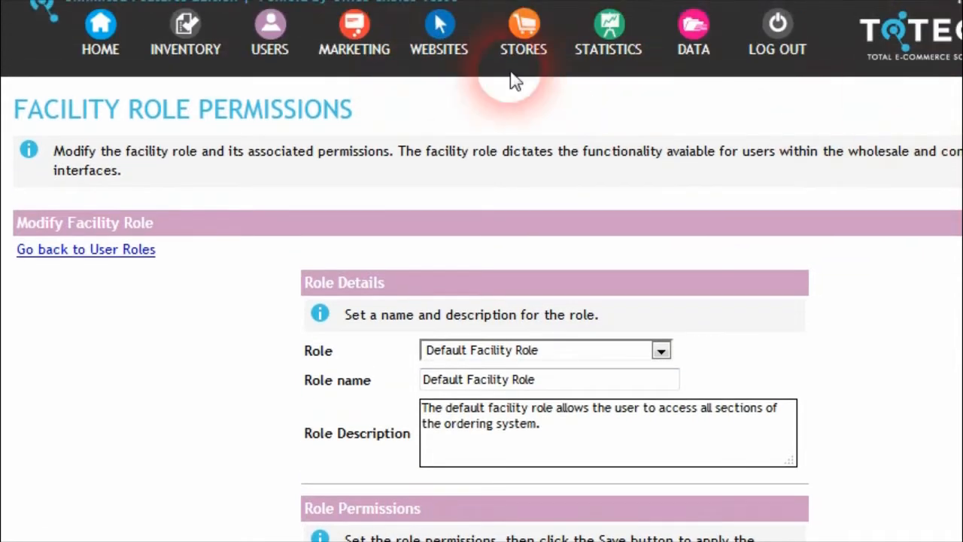
- Expand User/Account Management in the Web Area Formats Libraries of mwd1-test1.gosquizz.com and review the Basket Selection and Customer Account Selection formats
click(439, 37)
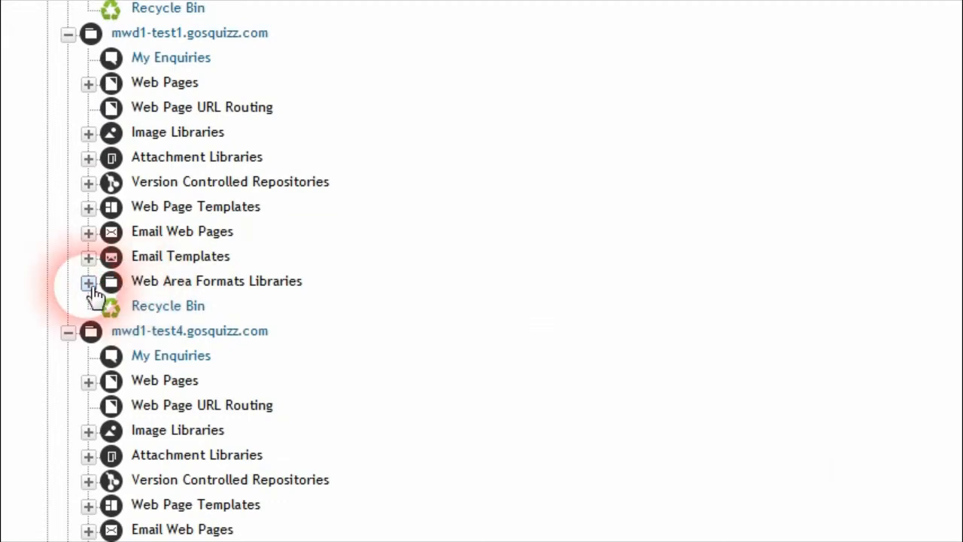
click(88, 282)
click(109, 347)
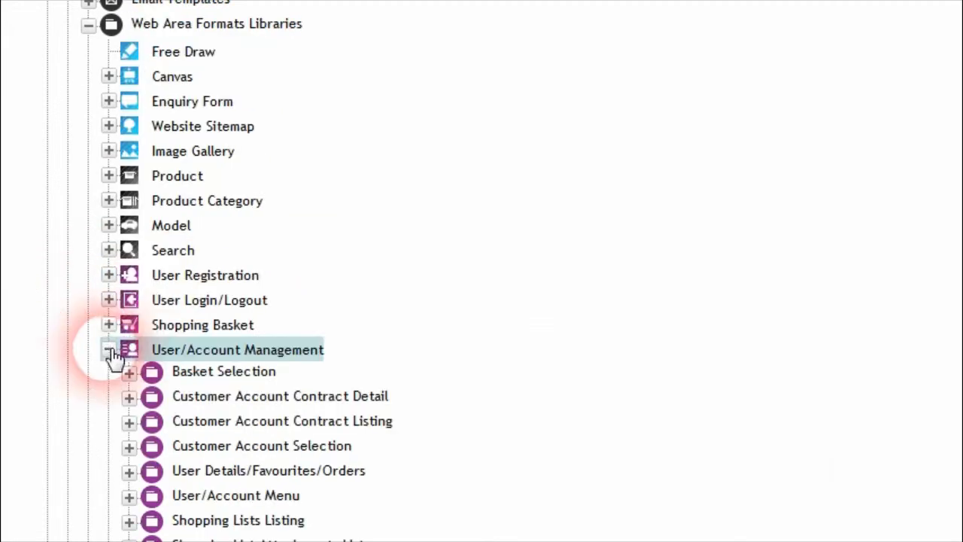
scroll(95, 387, down, 5)
scroll(143, 331, up, 1)
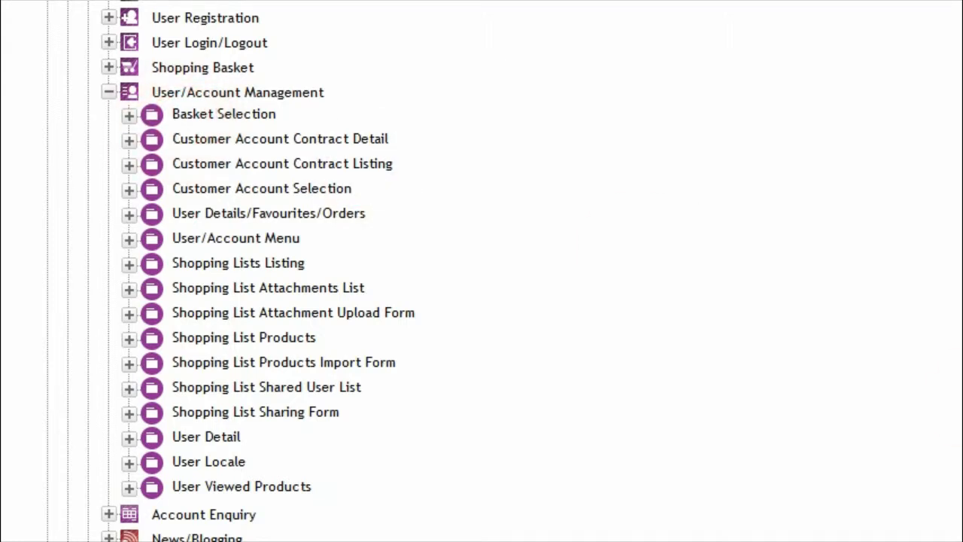
- Expand the Web Pages of mwd1-test1.gosquizz.com and locate the salesrep-accounts and salesrep-baskets pages under repspace
scroll(481, 271, up, 8)
scroll(482, 271, down, 1)
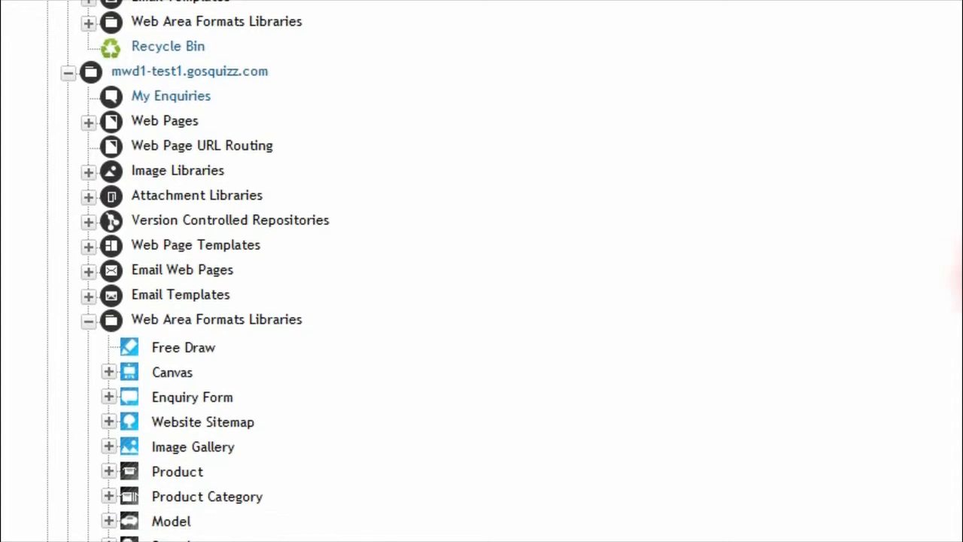
click(88, 121)
scroll(101, 376, down, 3)
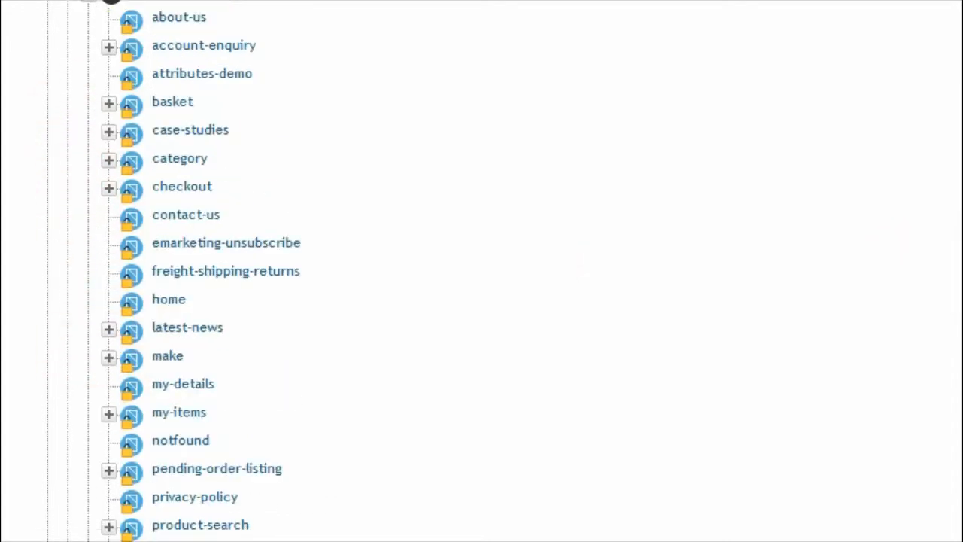
scroll(193, 271, down, 3)
right_click(254, 466)
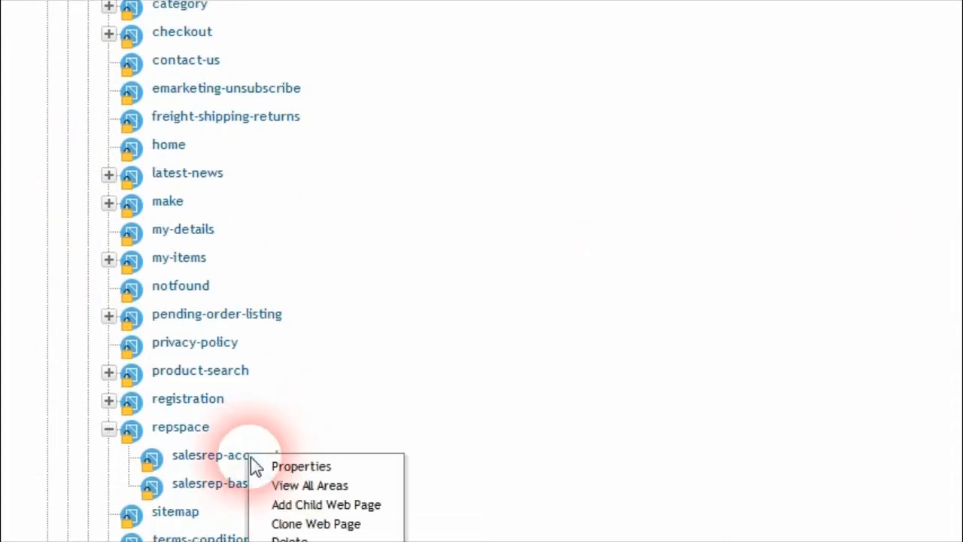
click(291, 495)
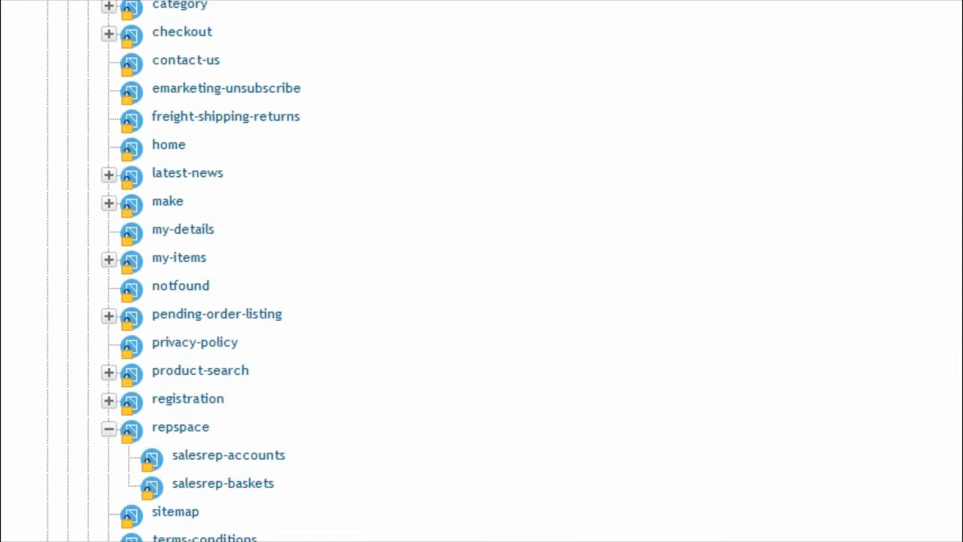
scroll(193, 271, down, 5)
- Return to the storefront's Account Selection page and review the customer accounts available to the user
scroll(176, 527, up, 8)
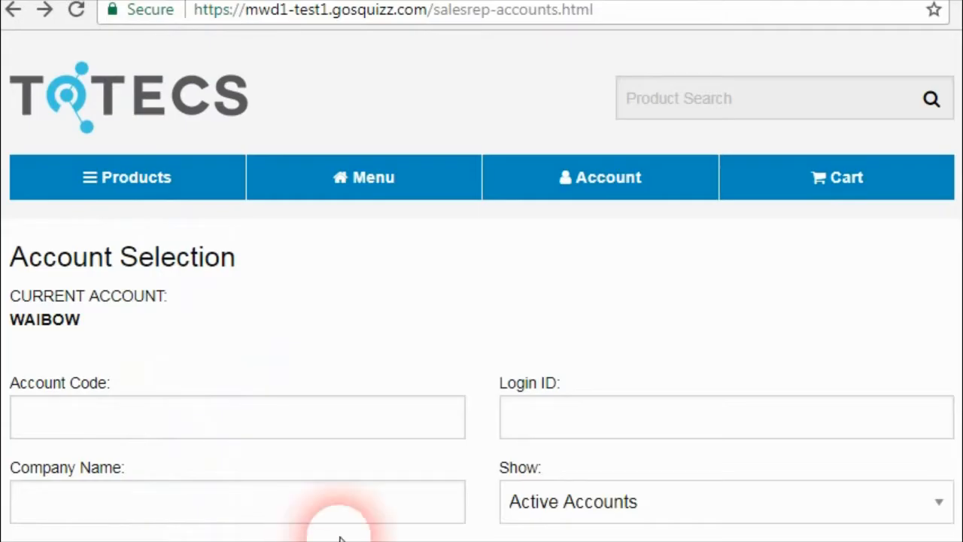
scroll(398, 473, down, 5)
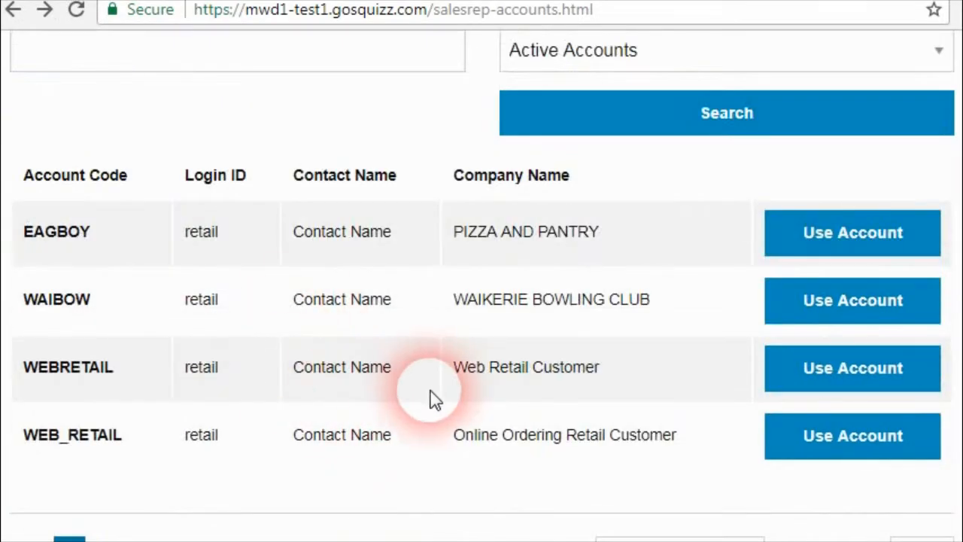
scroll(422, 466, up, 3)
- Open the storefront's Basket Selection page and review the baskets listed for each account
click(422, 467)
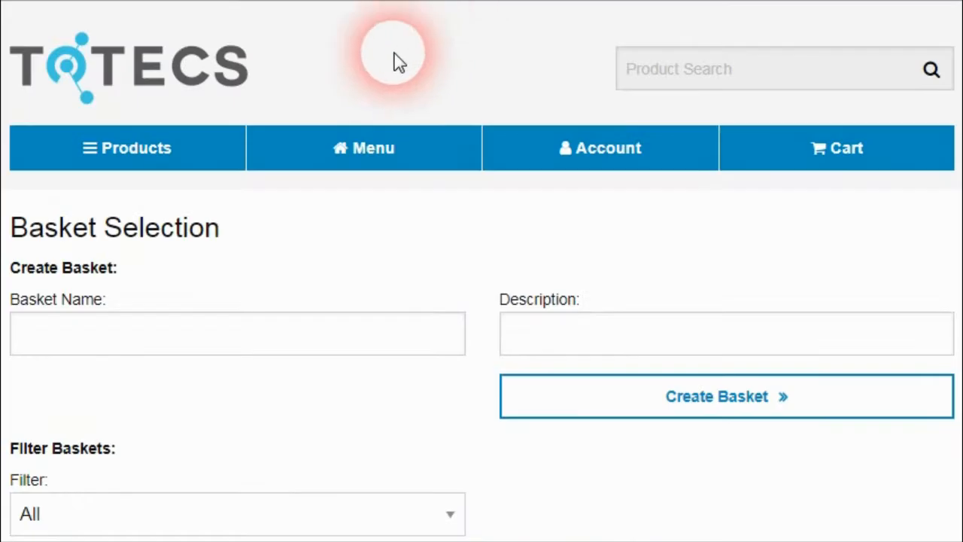
scroll(331, 185, down, 3)
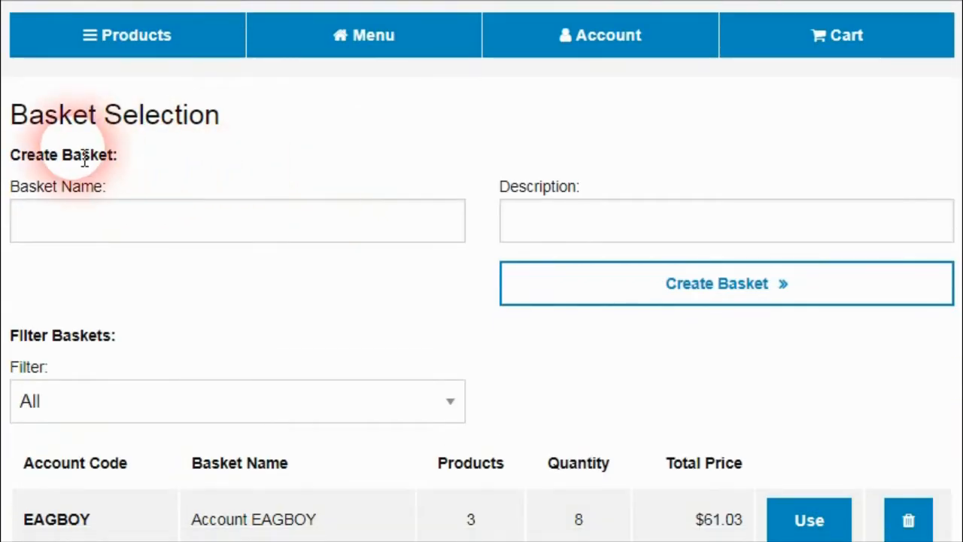
scroll(248, 258, down, 2)
scroll(290, 355, down, 3)
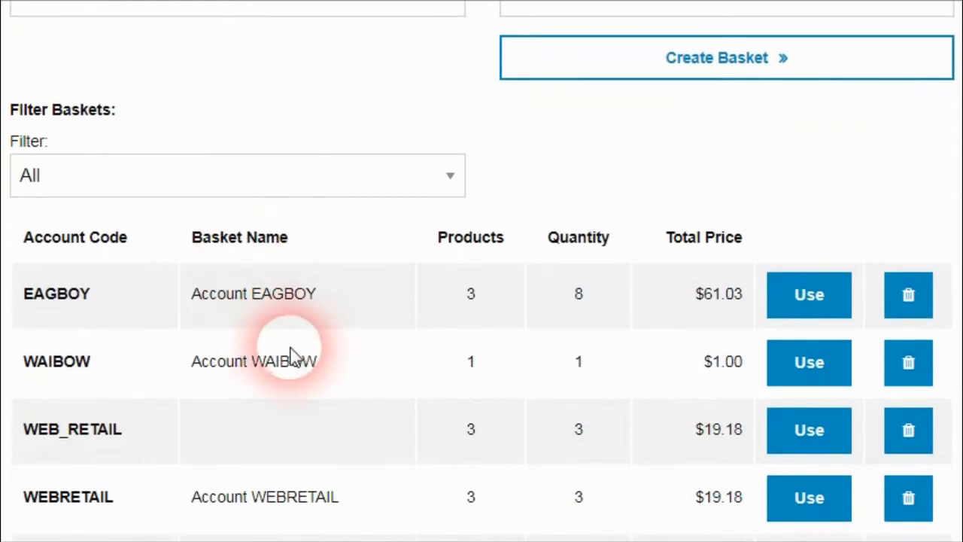
scroll(314, 399, down, 3)
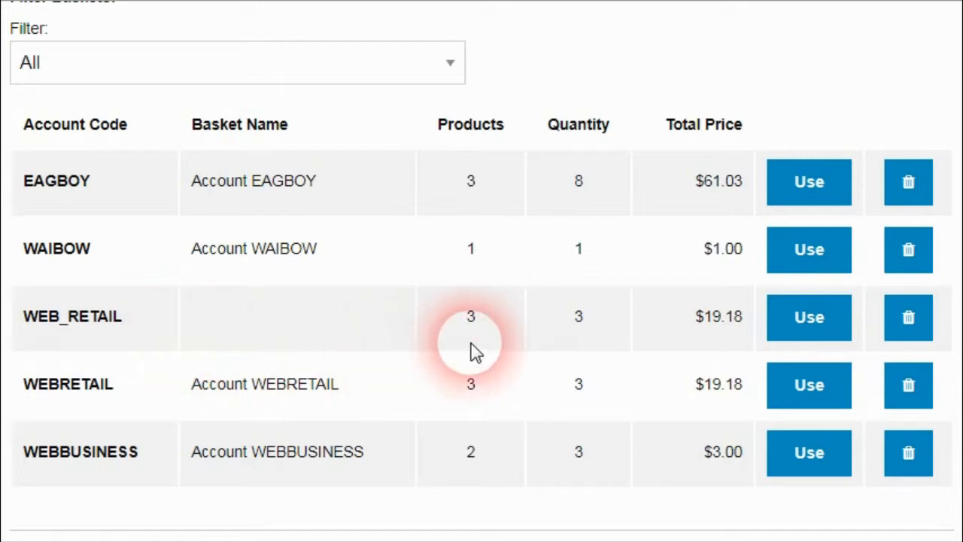
- Try to use the Account WAIBOW basket from the basket list, and close the dialog that opens
click(806, 230)
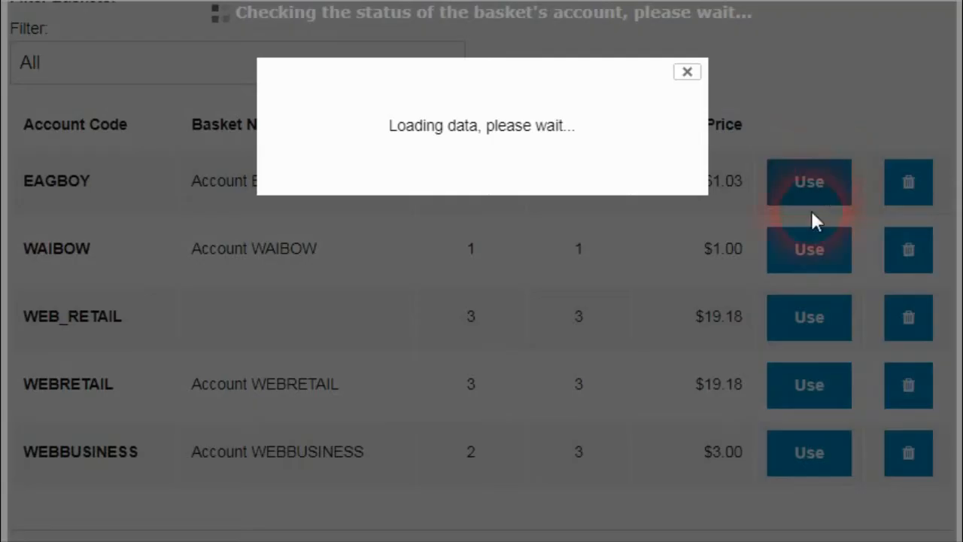
click(687, 72)
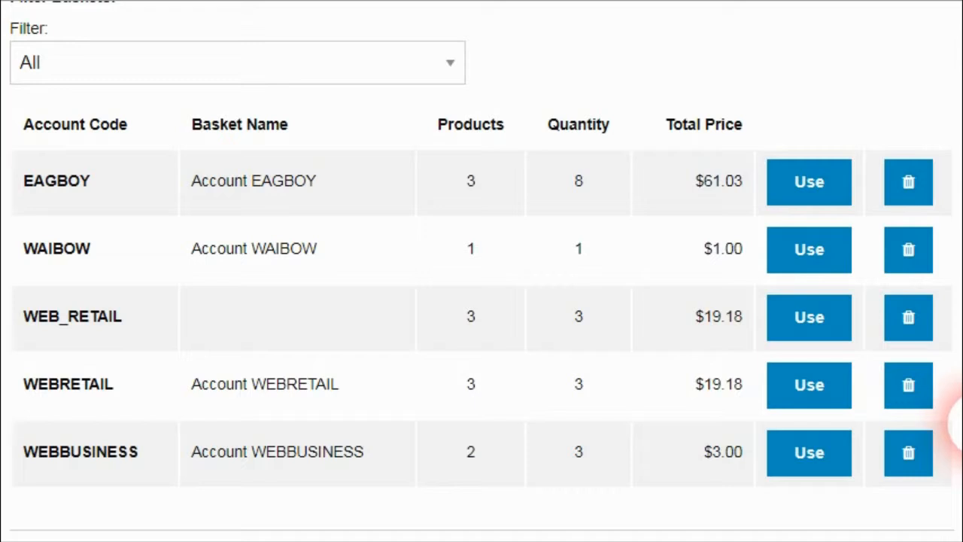
- Create a new basket named Basket2 on the Basket Selection page, leaving its description empty
scroll(953, 407, up, 4)
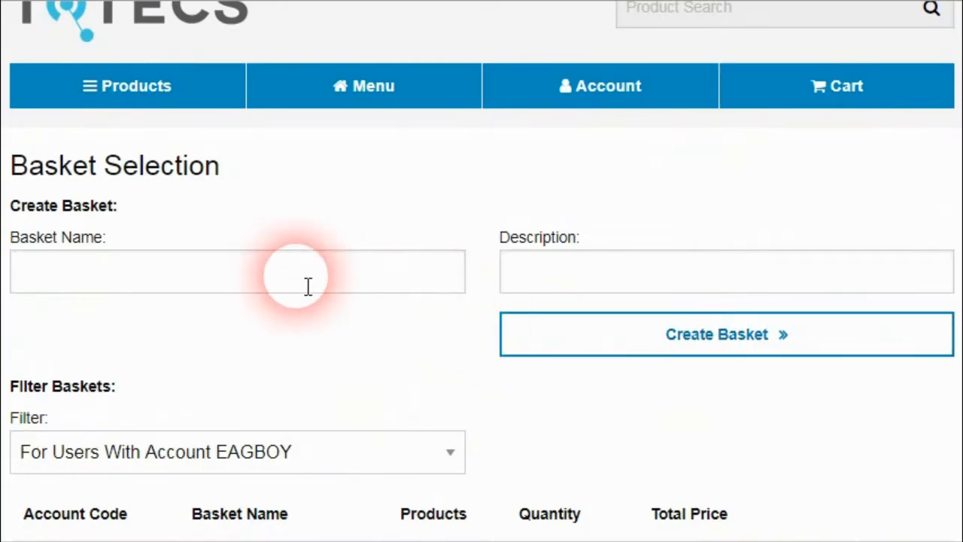
click(308, 286)
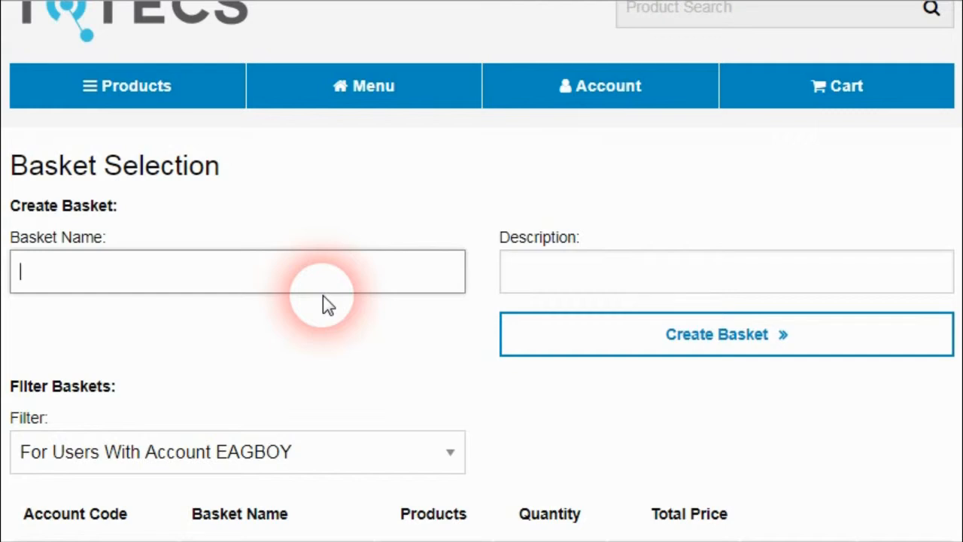
text(Basket2)
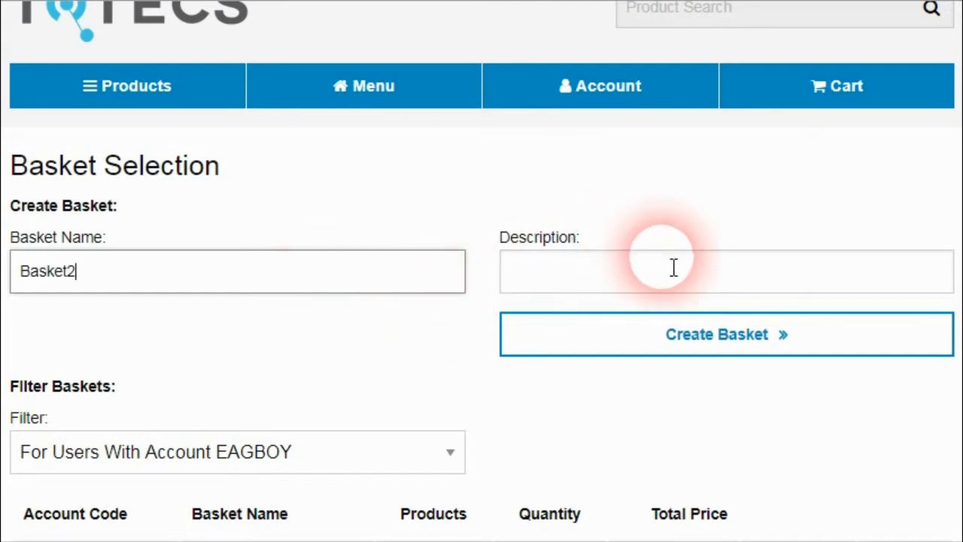
click(673, 338)
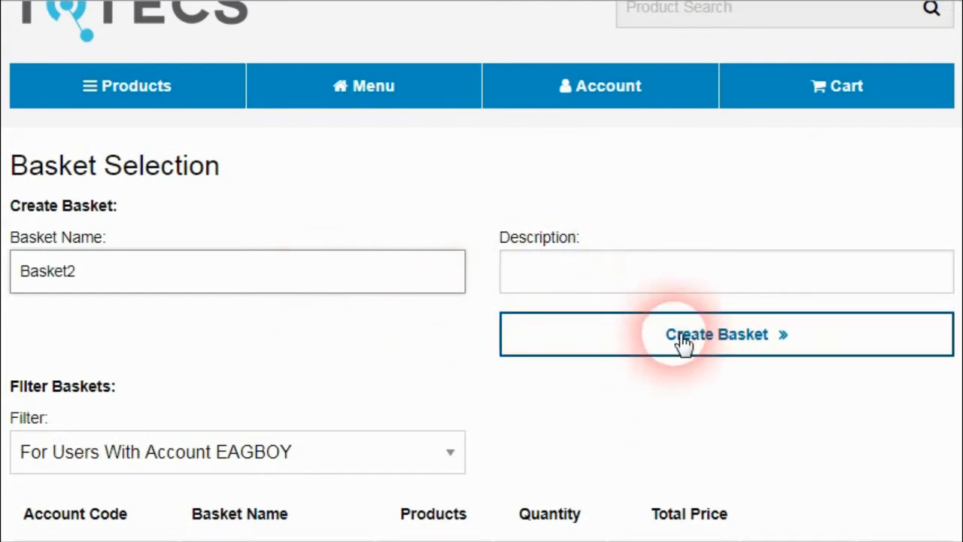
scroll(474, 410, down, 3)
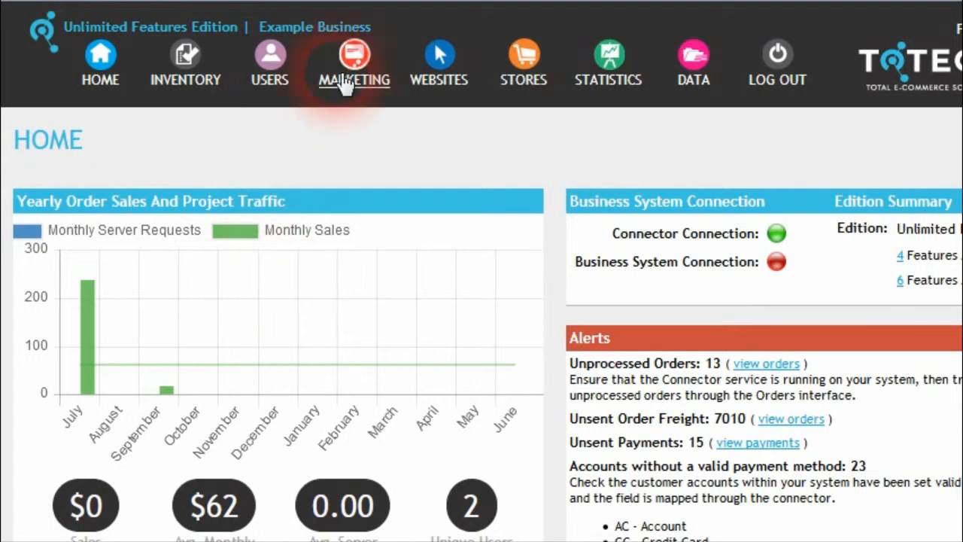
- Switch to the administration site, open Purchaser Manager Approvals and enter the user's account ID with purchaser as the user
mouse_move(268, 56)
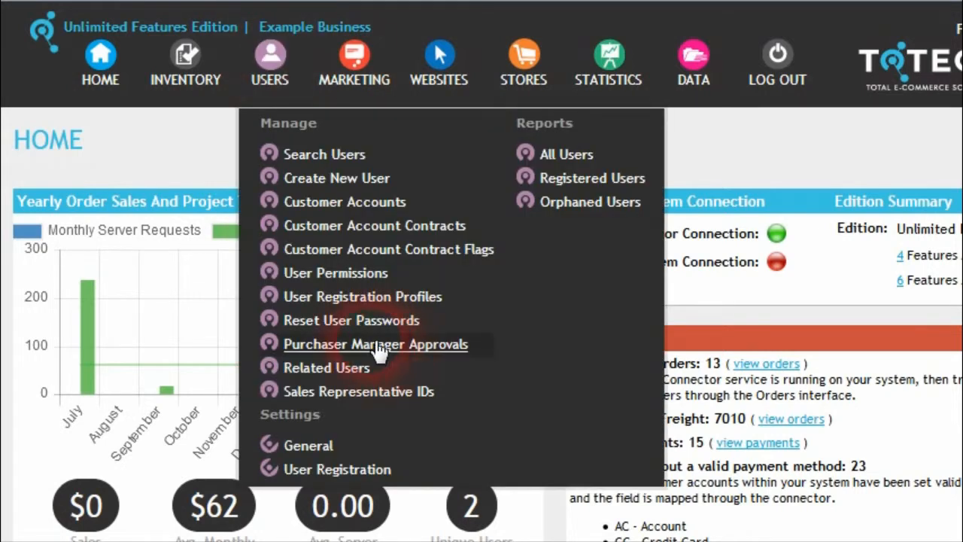
click(390, 353)
click(187, 322)
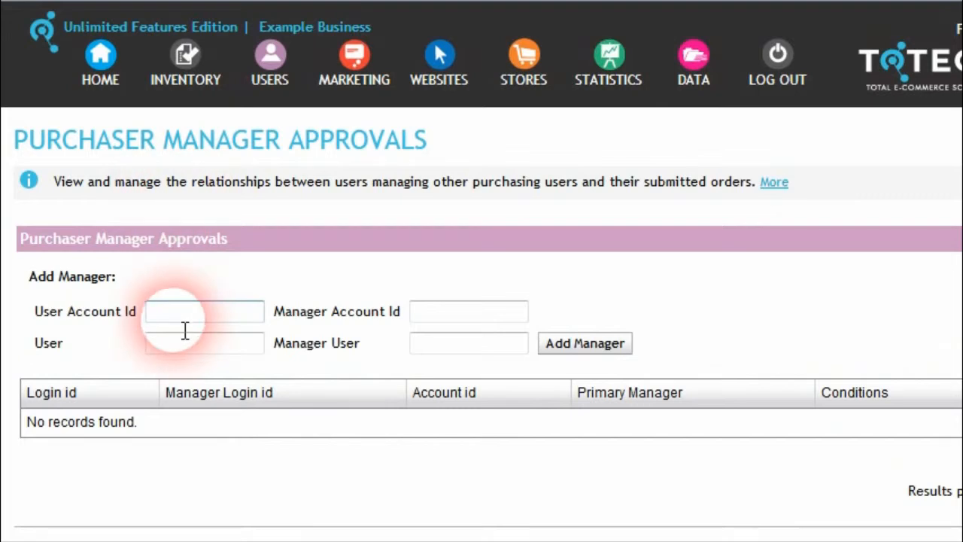
text(001002)
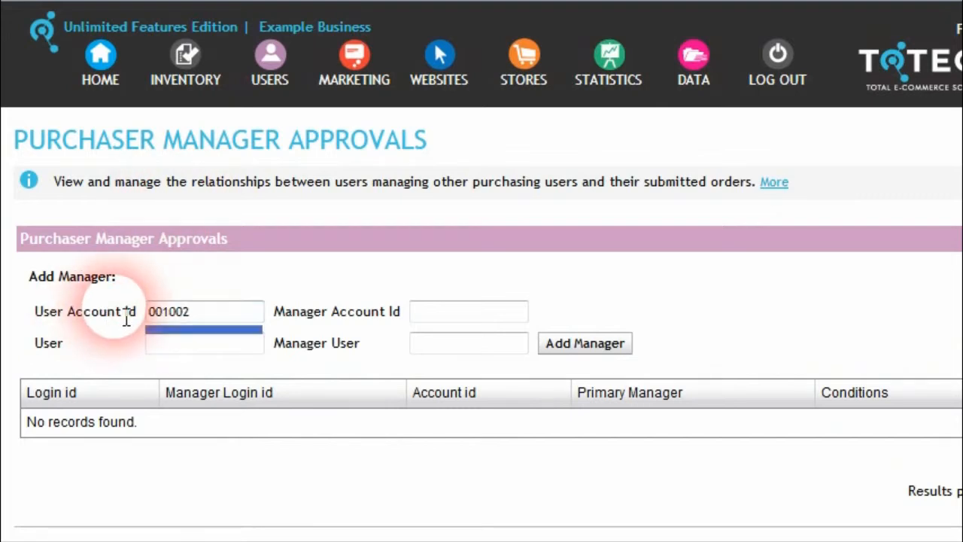
click(173, 357)
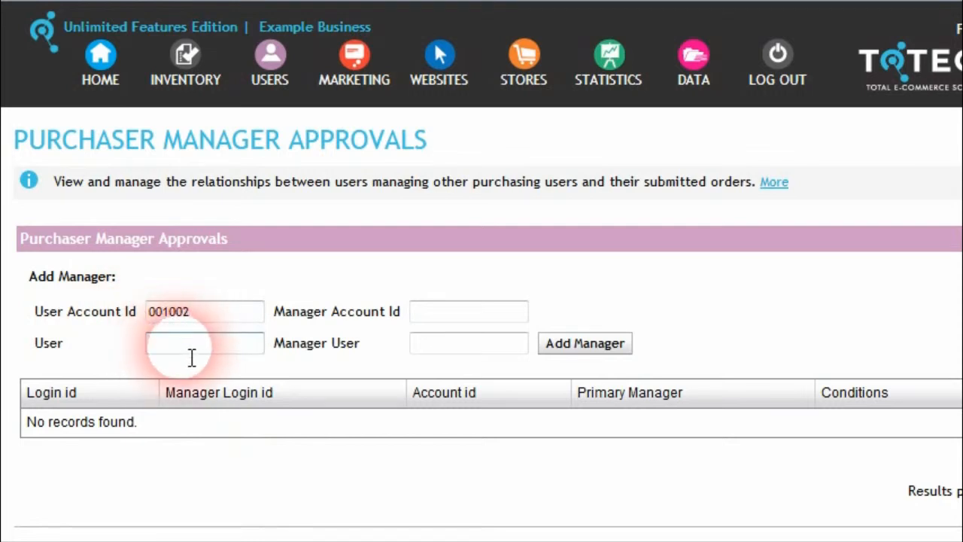
text(pur)
key(Tab)
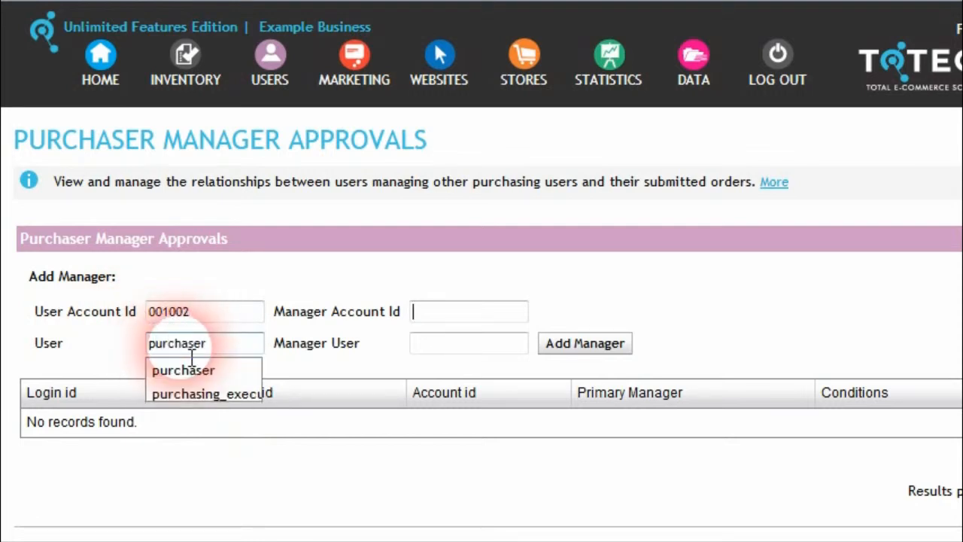
- Copy the user's account ID into the manager account ID and add department_manager as the purchaser's manager
click(453, 313)
double_click(186, 311)
key(ctrl+c)
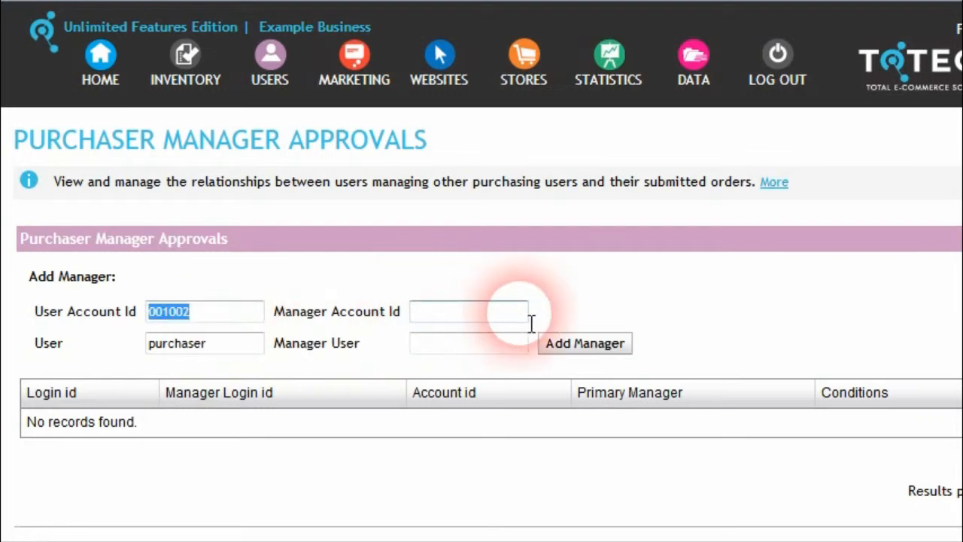
click(512, 317)
key(ctrl+v)
click(457, 341)
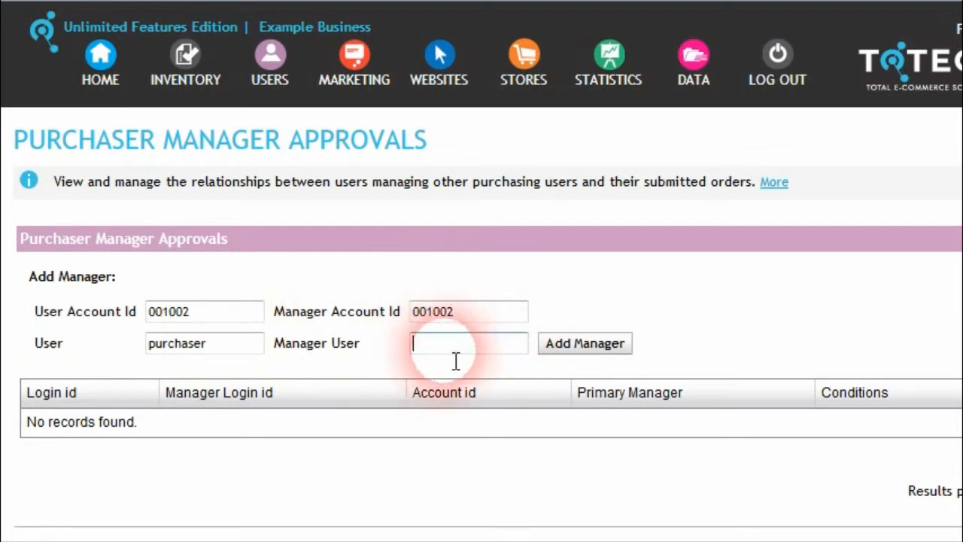
click(448, 346)
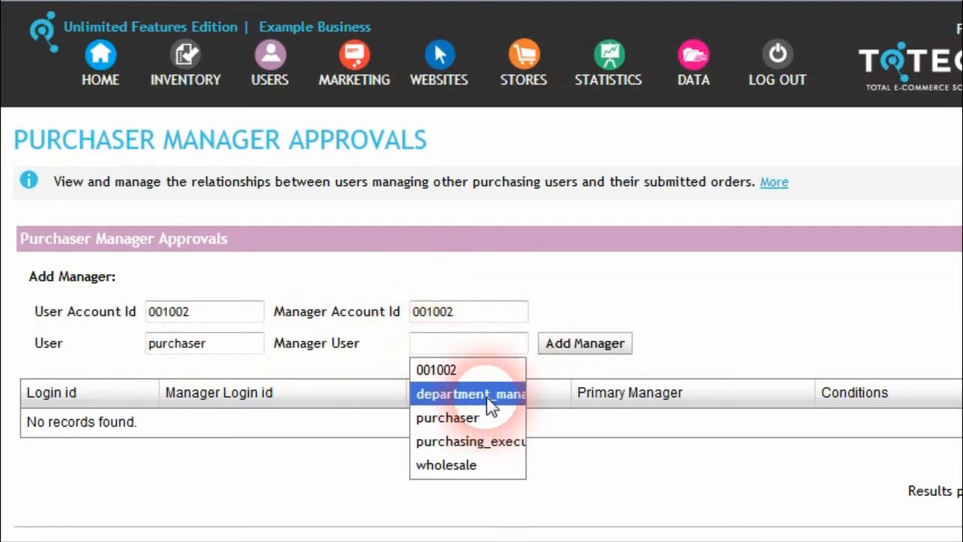
click(493, 395)
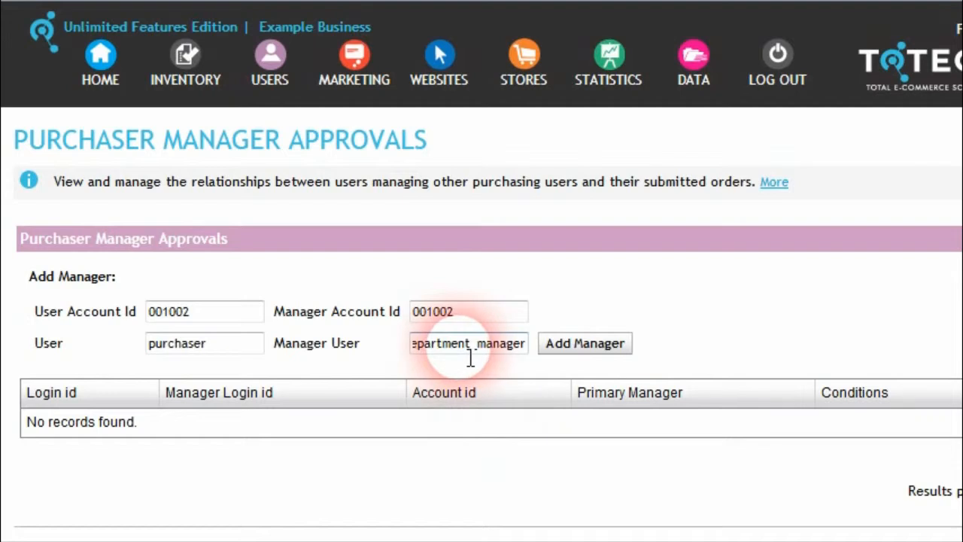
click(583, 343)
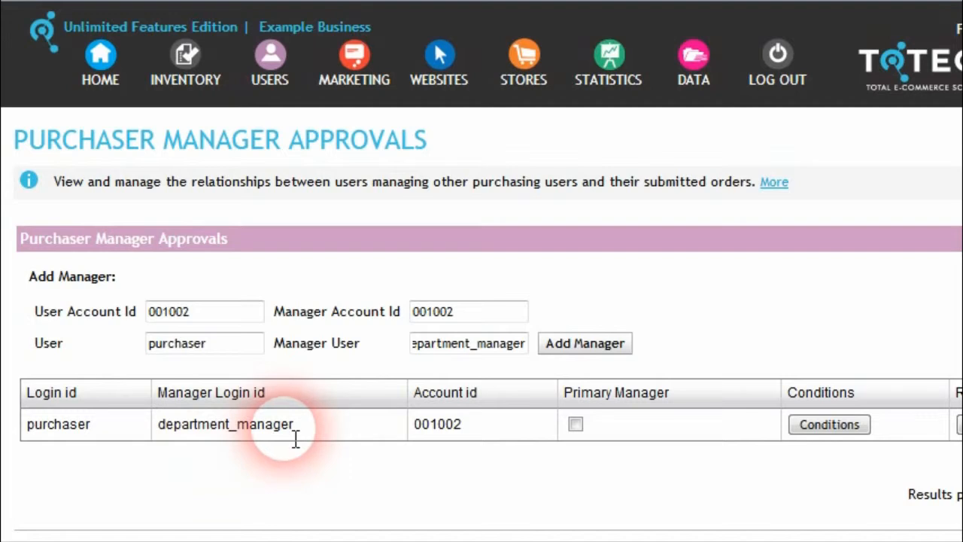
- Add purchasing_executive_officer as another manager of the purchaser user
double_click(452, 345)
click(452, 441)
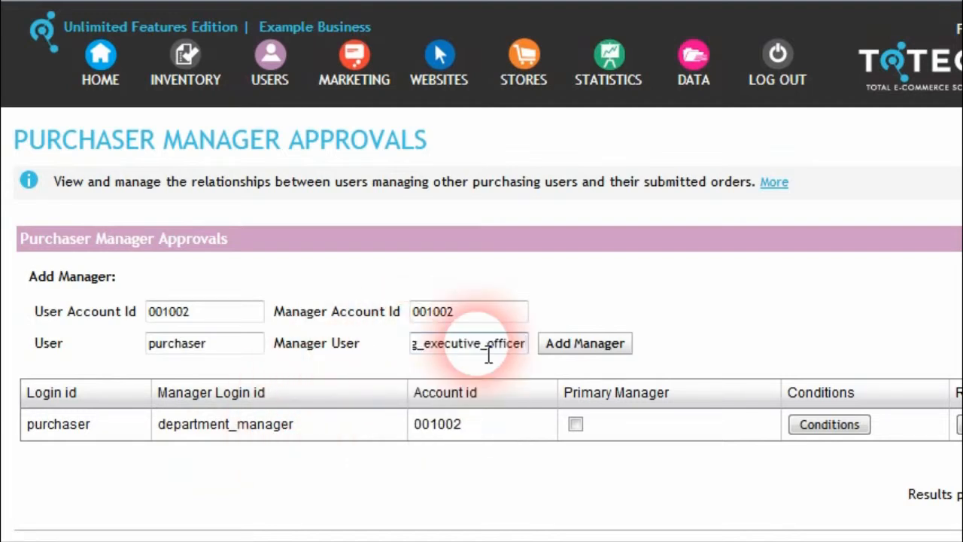
click(586, 346)
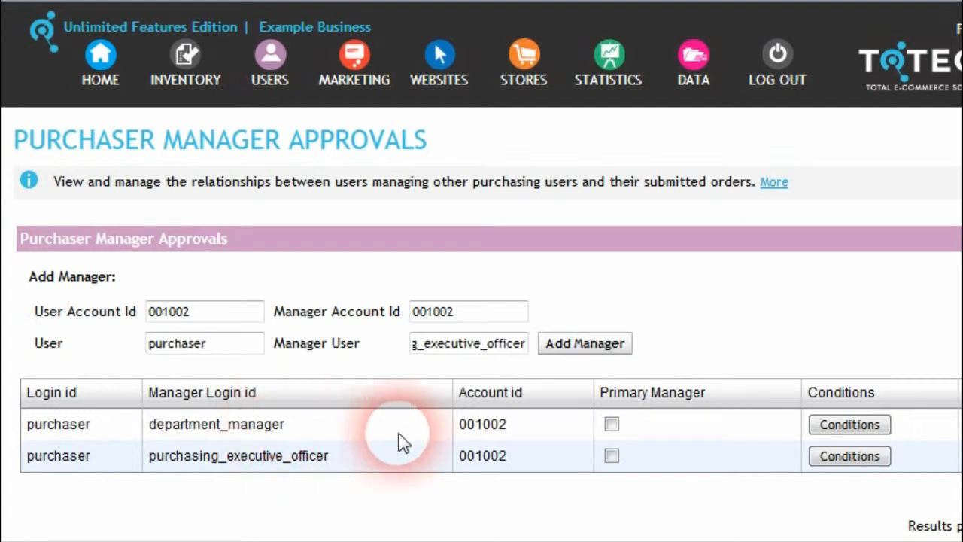
- Restrict department_manager to approving orders within an order total range, set the upper amount to 1000.0000, and save the conditions
click(850, 425)
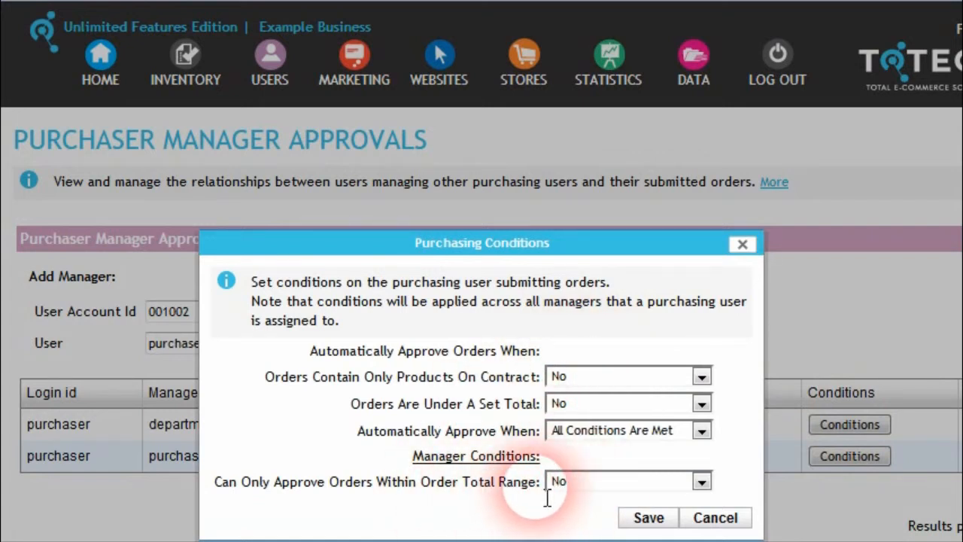
click(662, 484)
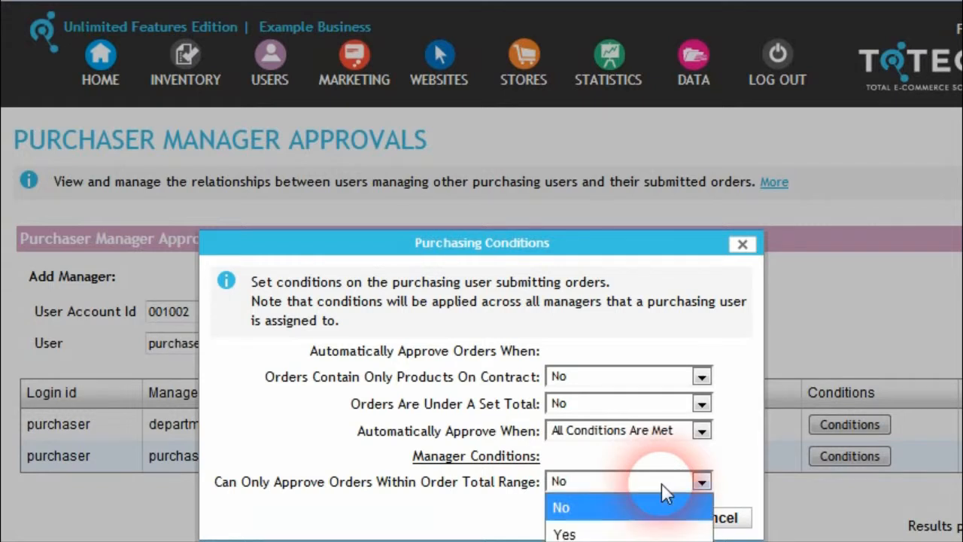
click(606, 534)
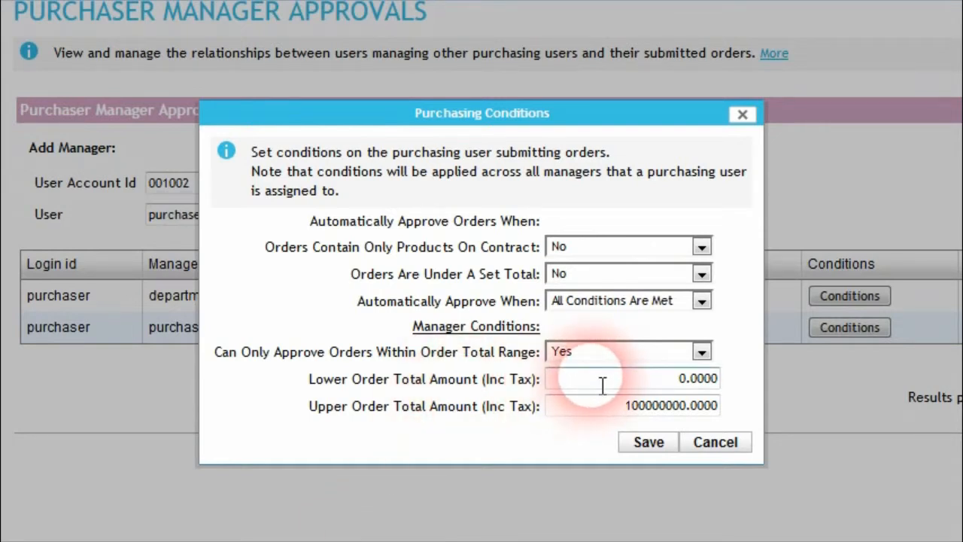
click(636, 404)
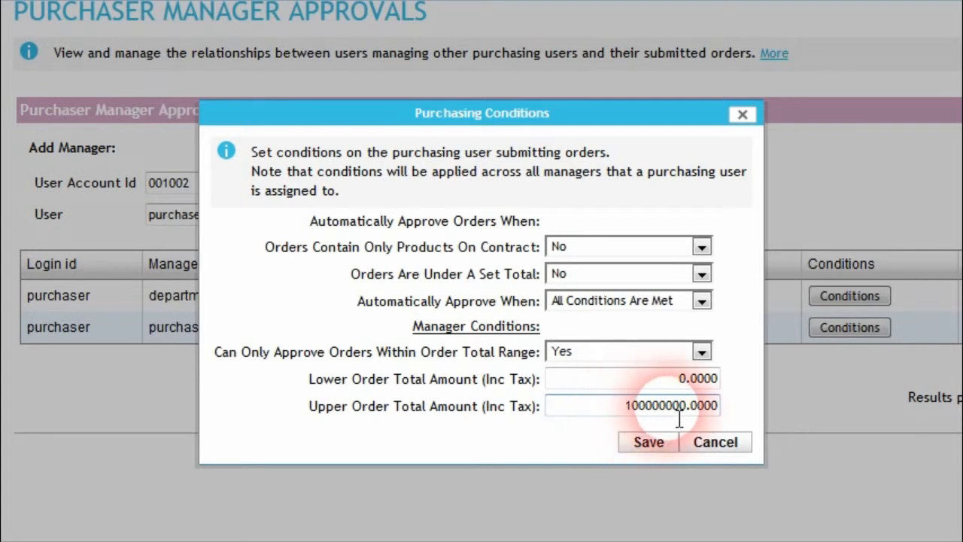
click(668, 407)
drag(667, 406, 640, 405)
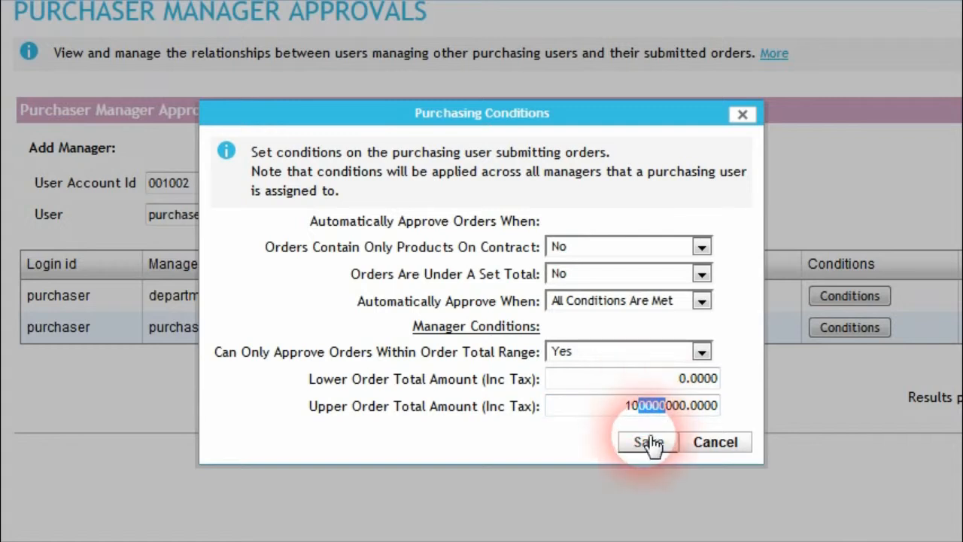
key(BackSpace)
key(BackSpace)
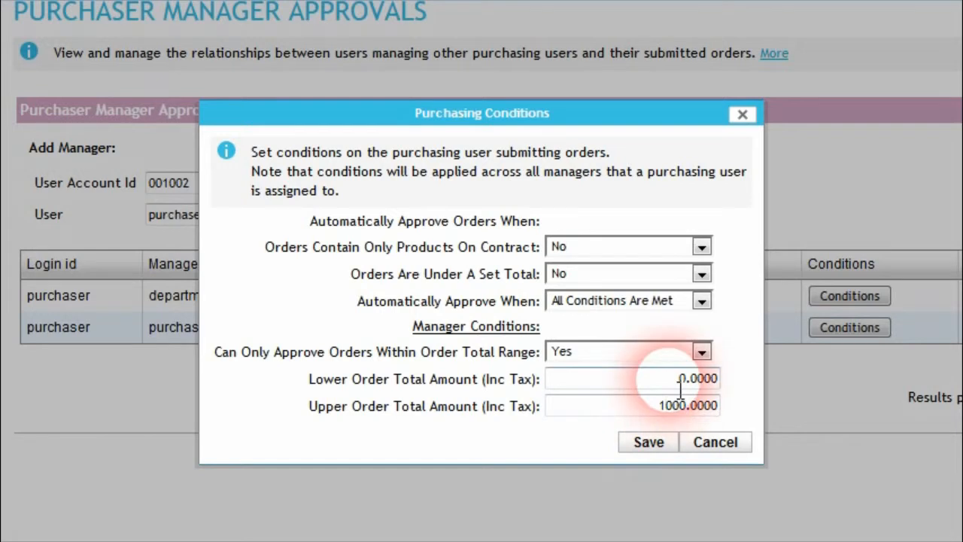
click(652, 444)
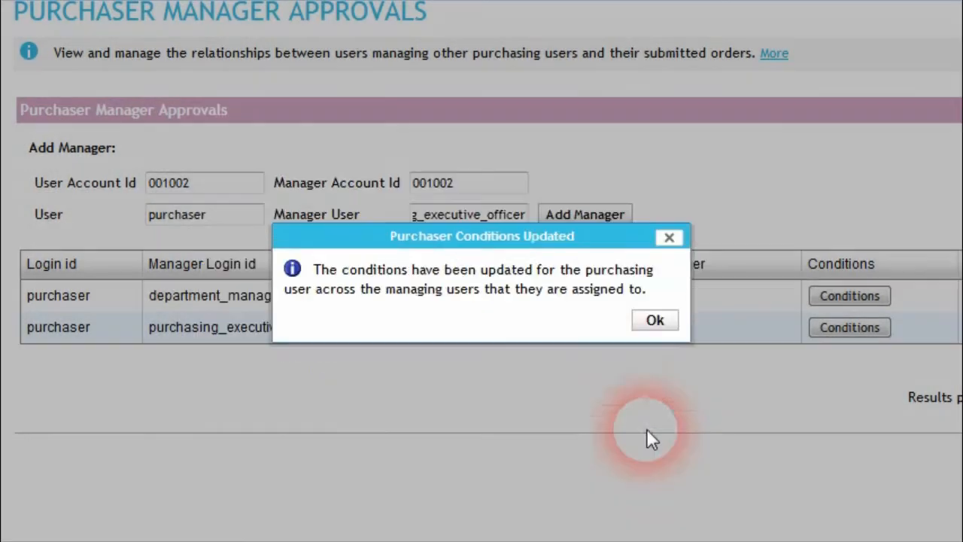
click(657, 321)
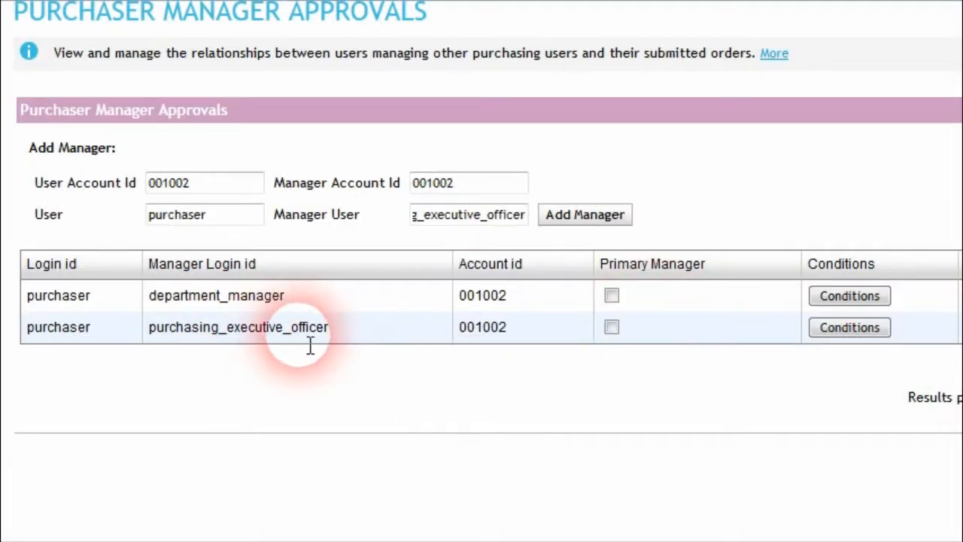
- Restrict purchasing_executive_officer to approving orders within an order total range, set the lower amount to 1000.0000, and save the conditions
click(847, 329)
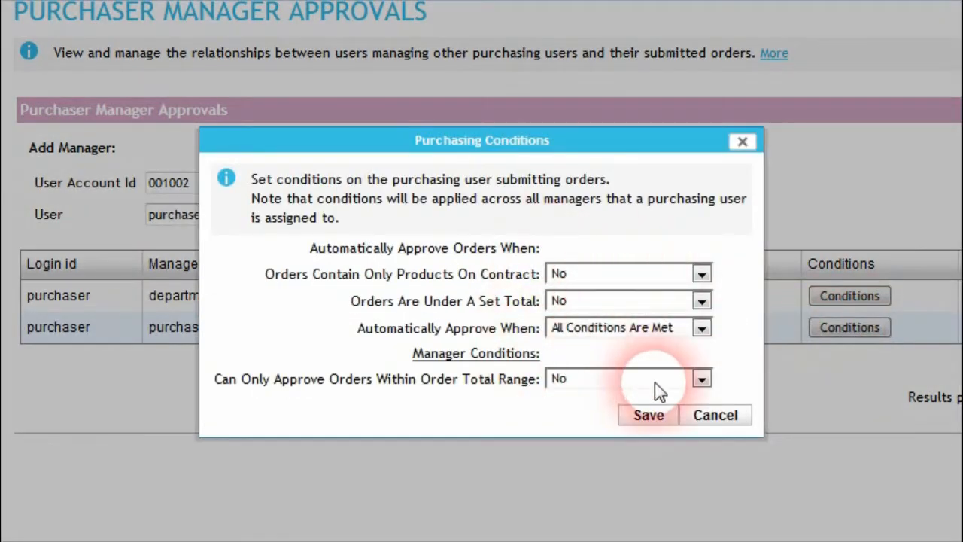
click(654, 383)
click(574, 430)
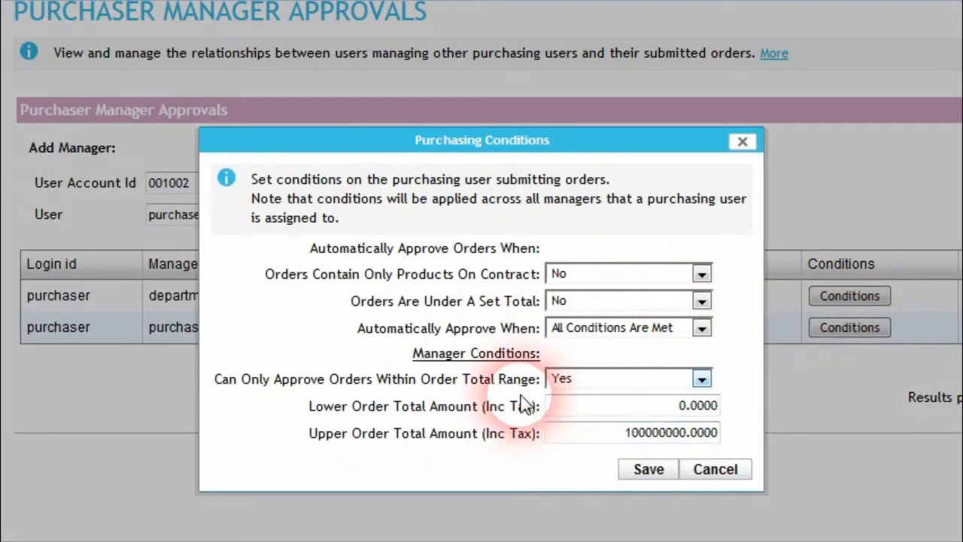
click(683, 410)
text(100)
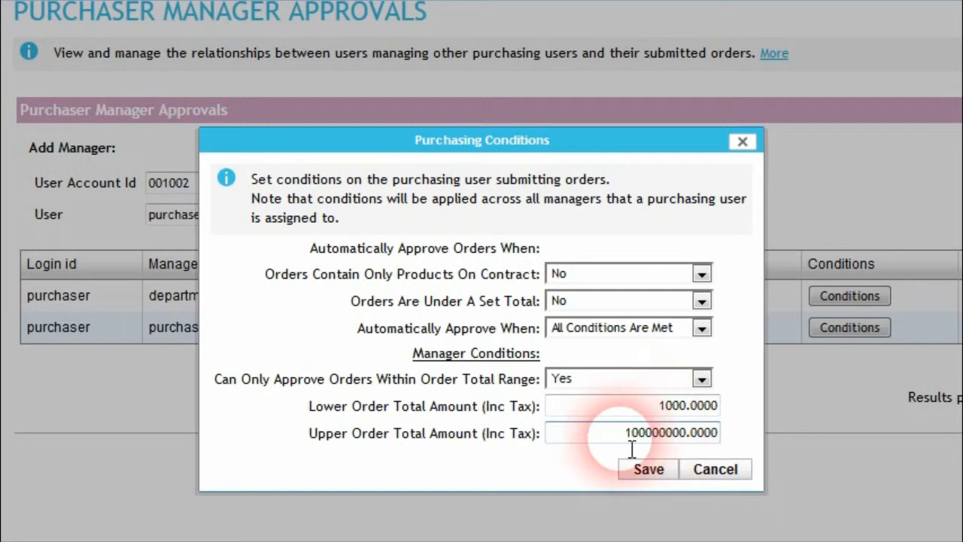
click(650, 472)
click(662, 324)
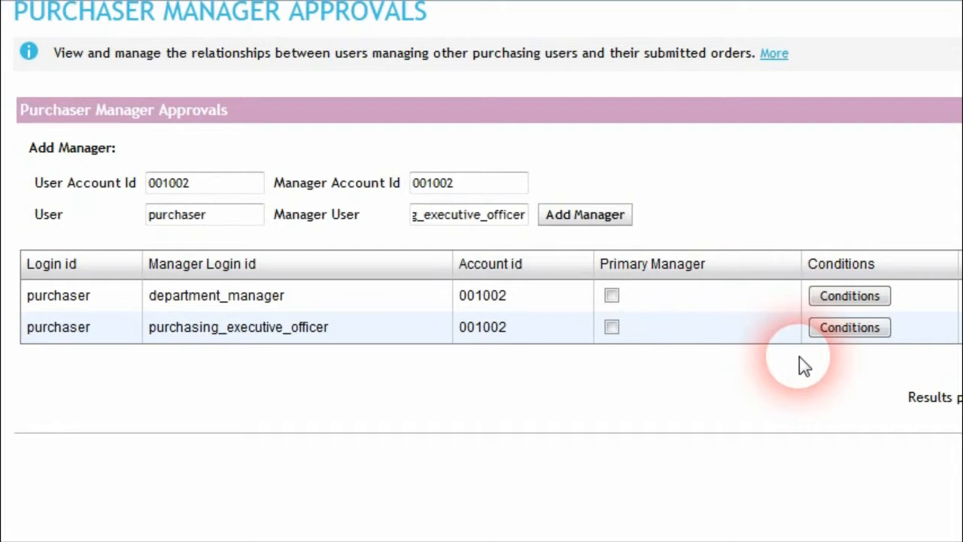
- Set department_manager's upper order total amount to 10000.0000 and save the conditions
click(846, 301)
click(662, 406)
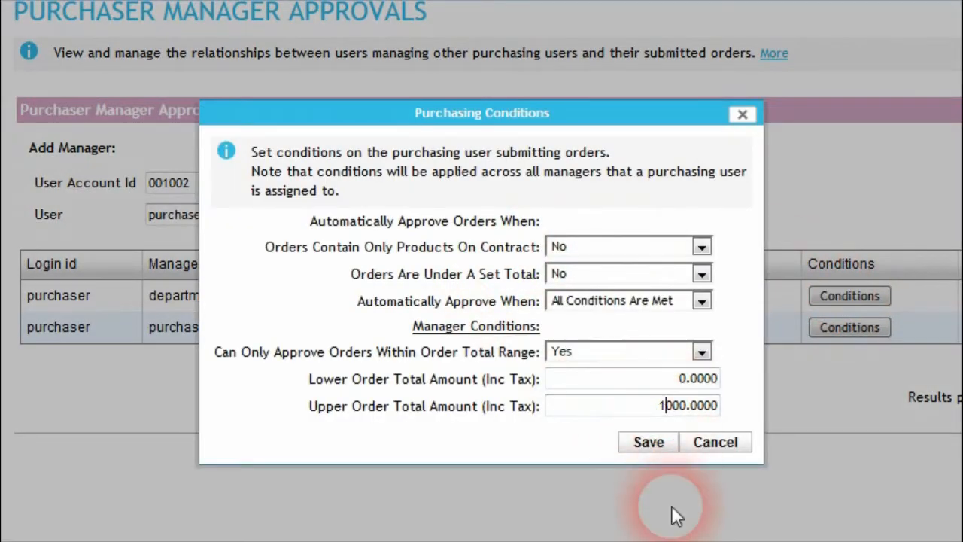
text(0)
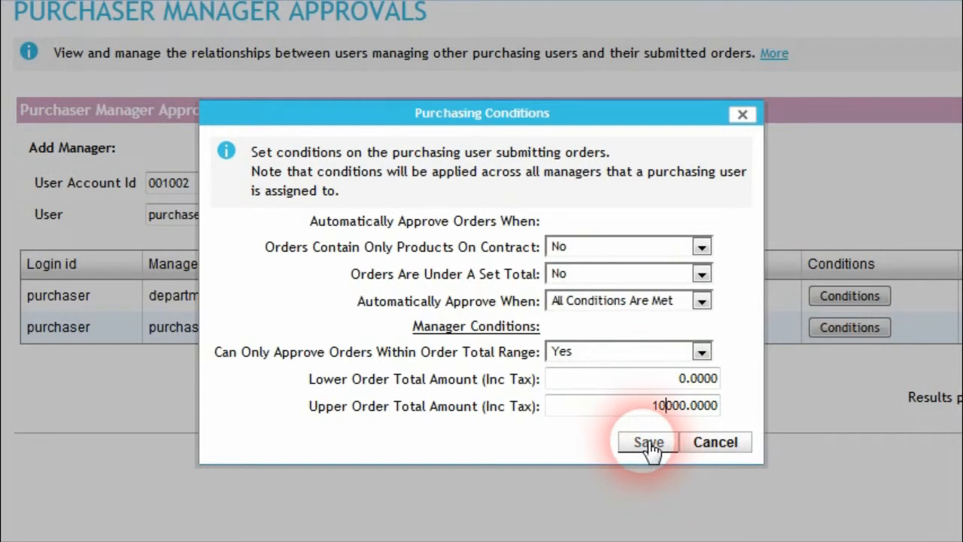
click(649, 443)
click(655, 321)
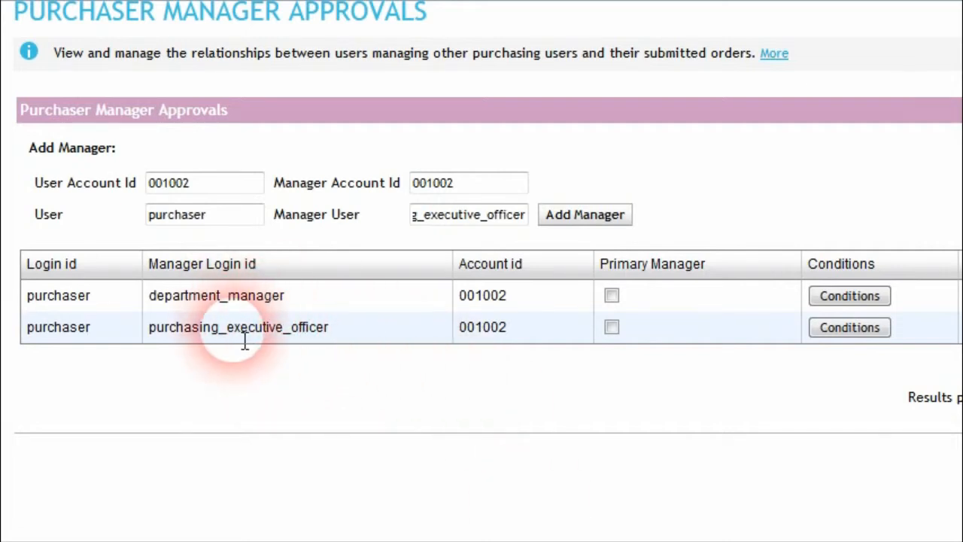
drag(103, 299, 31, 294)
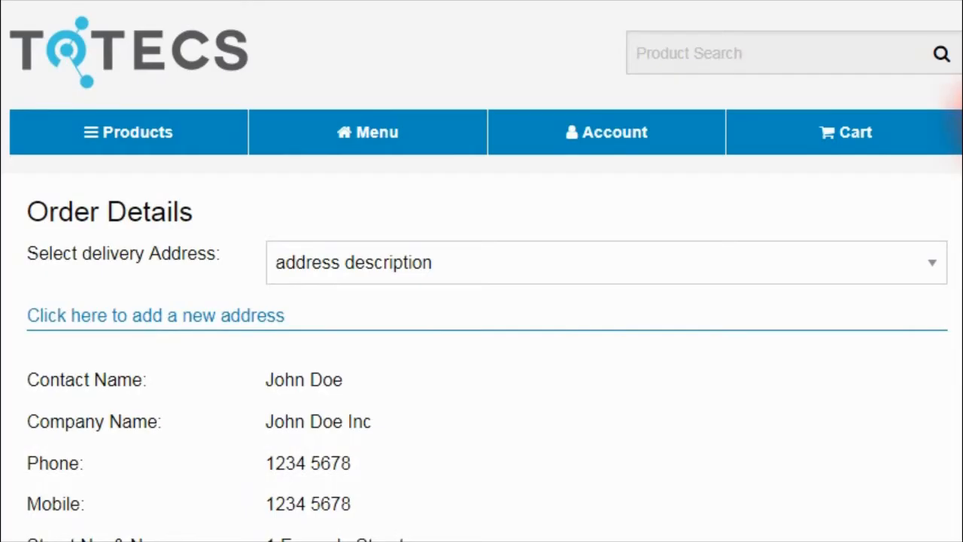
- Complete the storefront checkout, keeping the existing delivery address, the Pay Later payment method and the ROAD carrier
scroll(482, 301, down, 10)
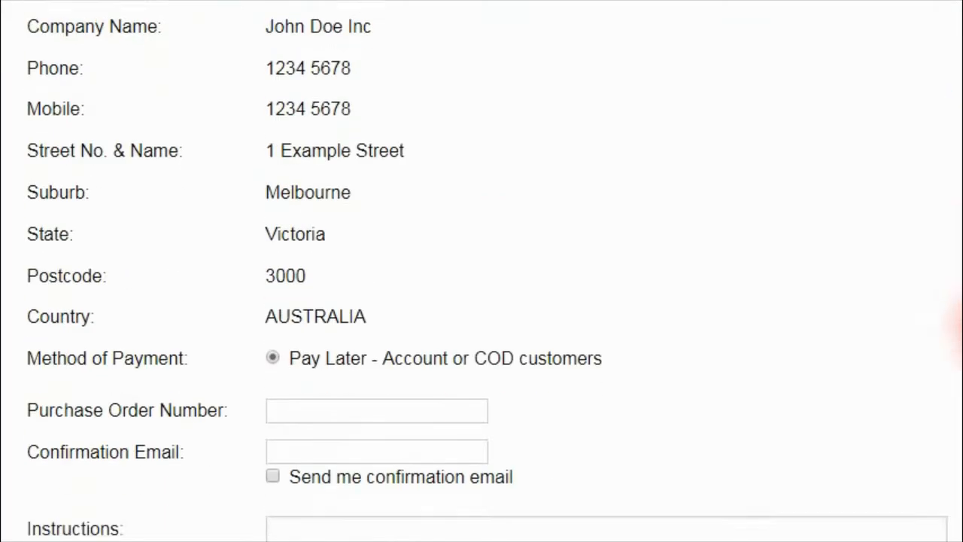
click(895, 465)
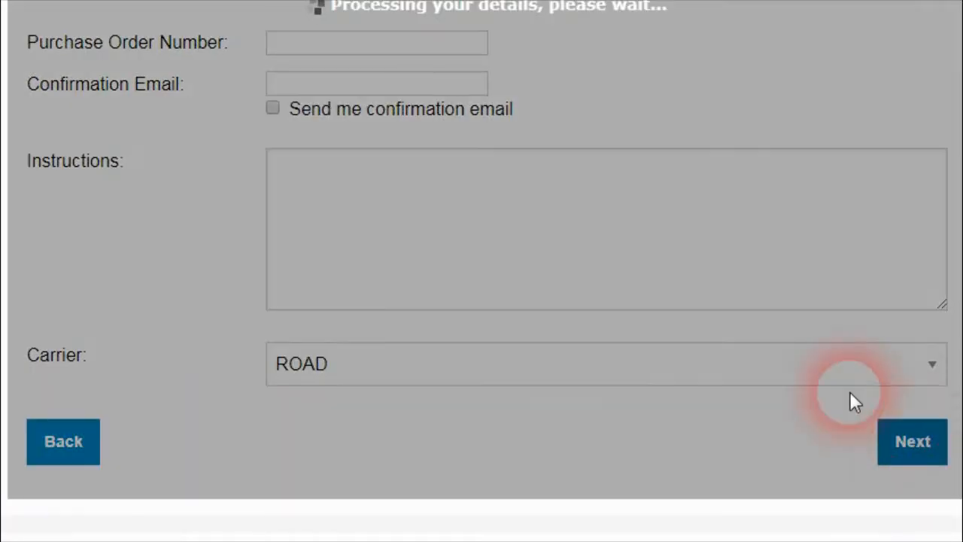
click(892, 412)
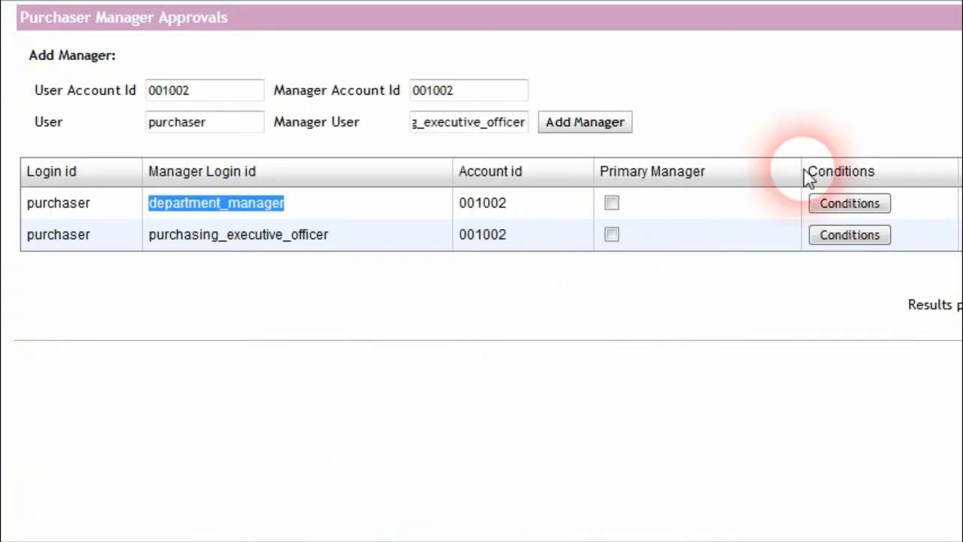
- Set department_manager's lower order total amount to 100.0000, save the conditions, and reload the storefront's pending orders
click(850, 204)
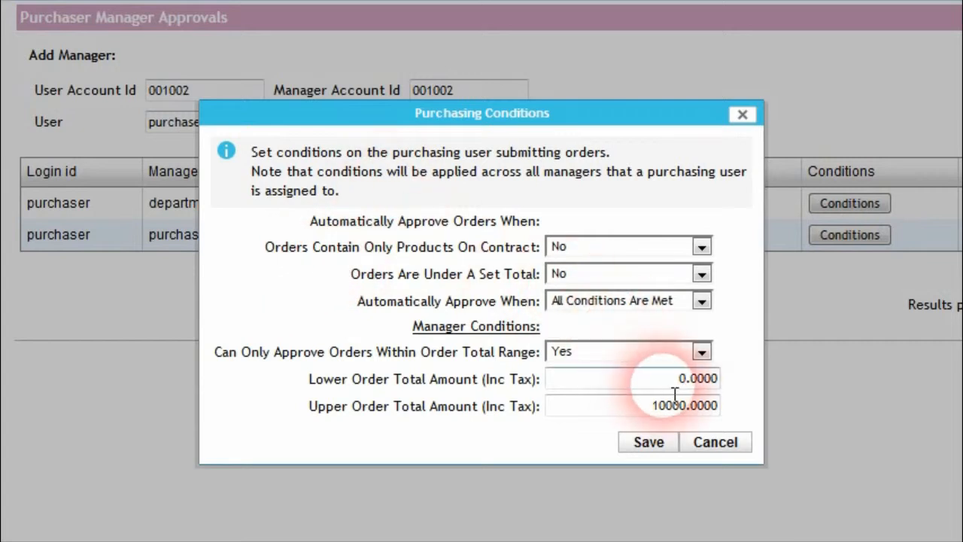
drag(688, 382, 680, 379)
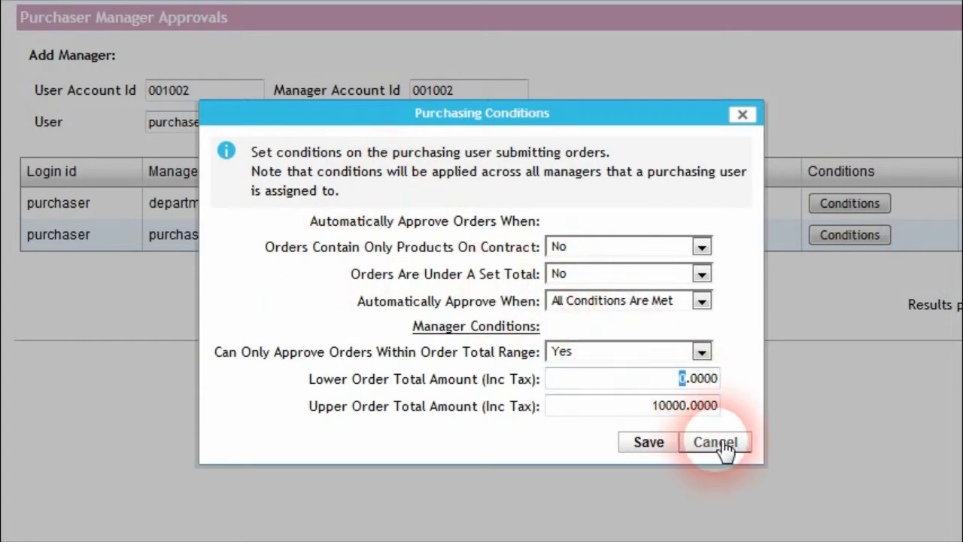
text(100)
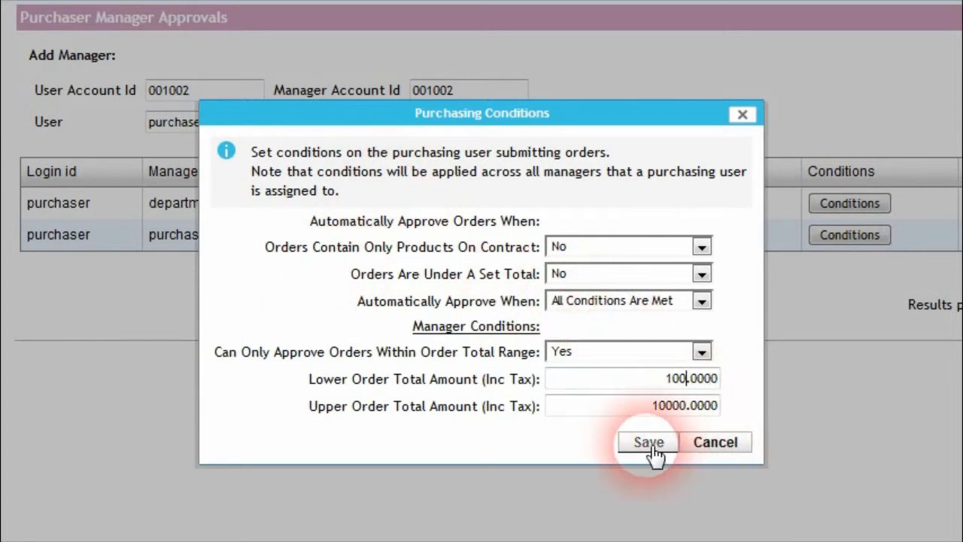
click(650, 444)
click(651, 322)
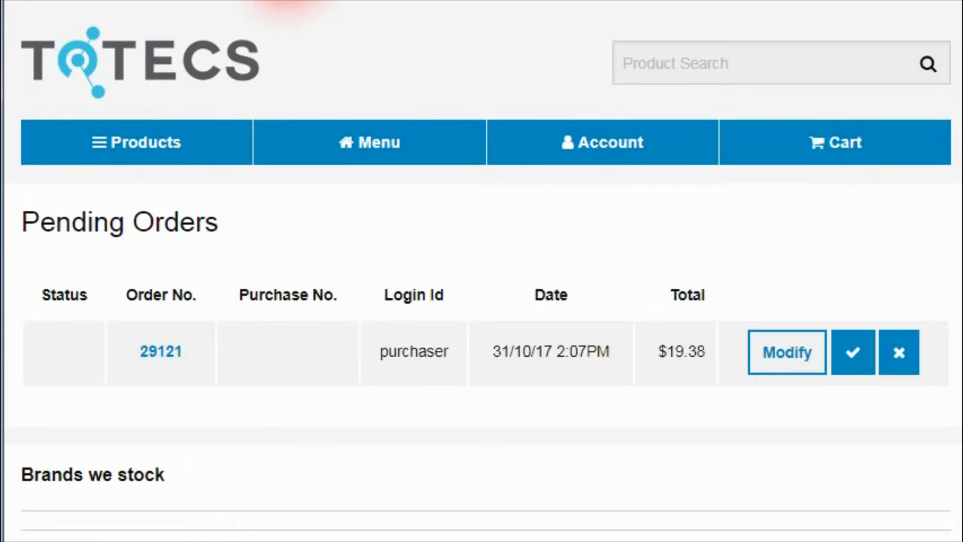
click(477, 144)
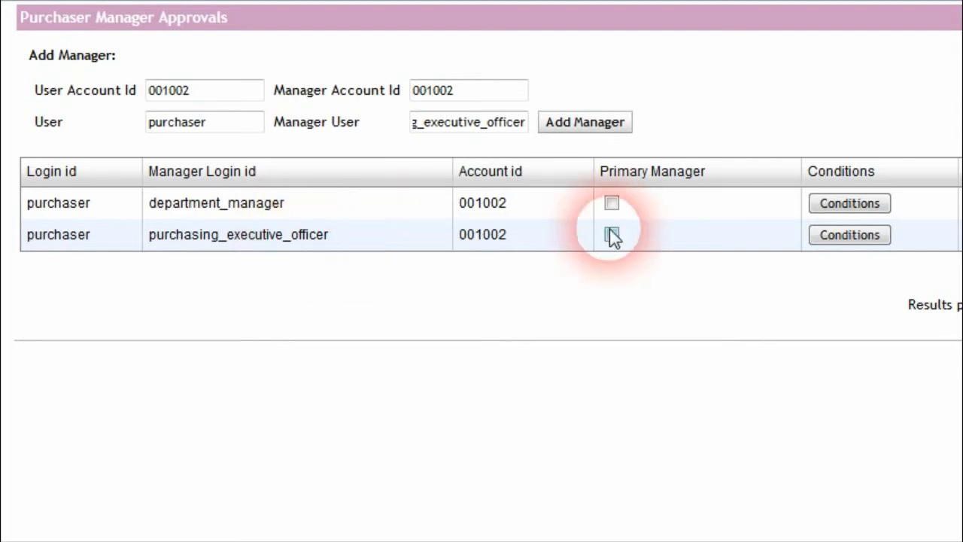
- Review the order total ranges in the purchasing conditions of department_manager and purchasing_executive_officer
click(832, 205)
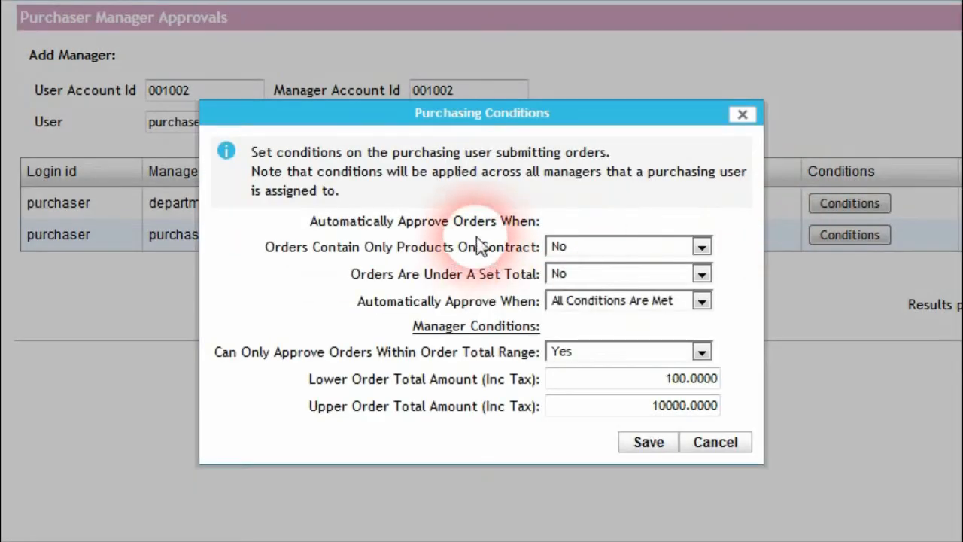
click(675, 379)
click(712, 441)
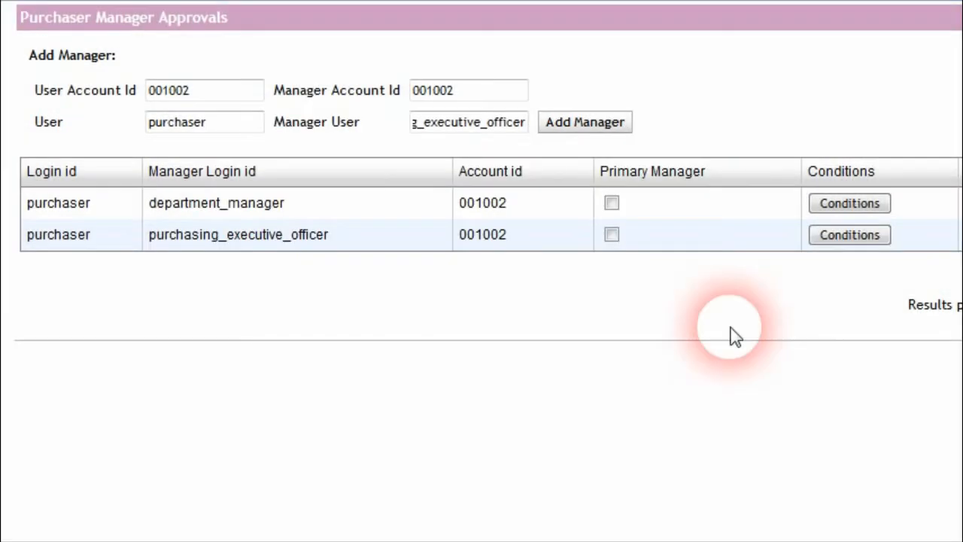
click(835, 237)
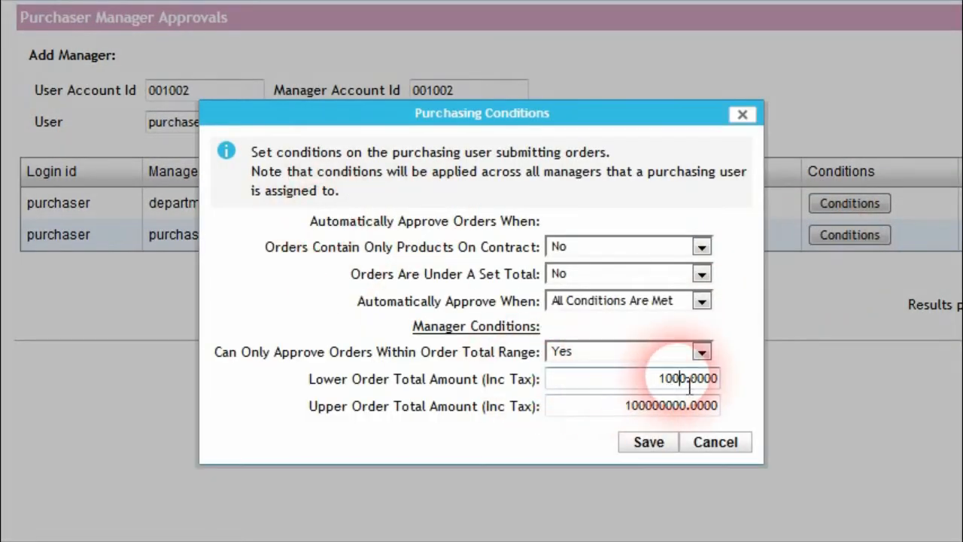
drag(680, 380, 659, 380)
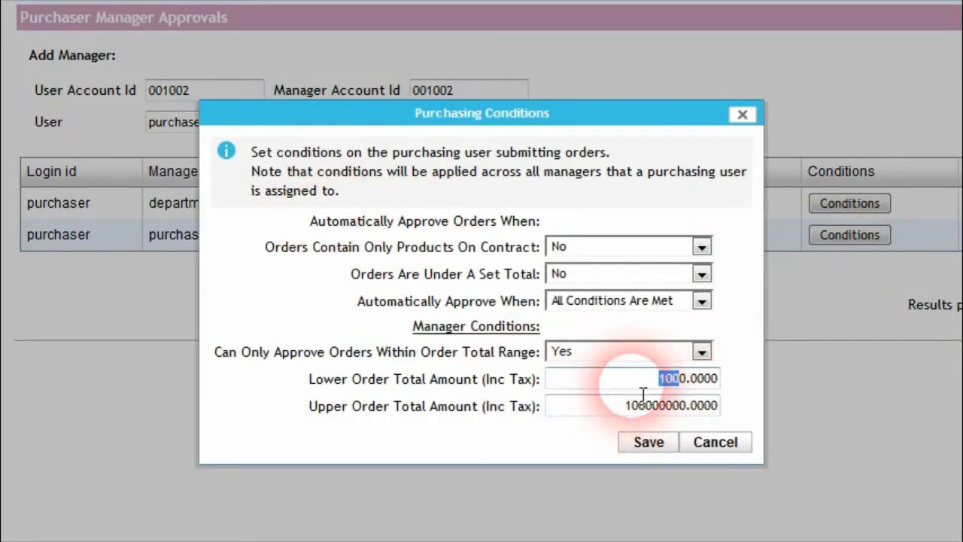
click(742, 114)
- Set department_manager's lower order total amount to 0.0000 and save the purchasing conditions
click(878, 233)
click(692, 383)
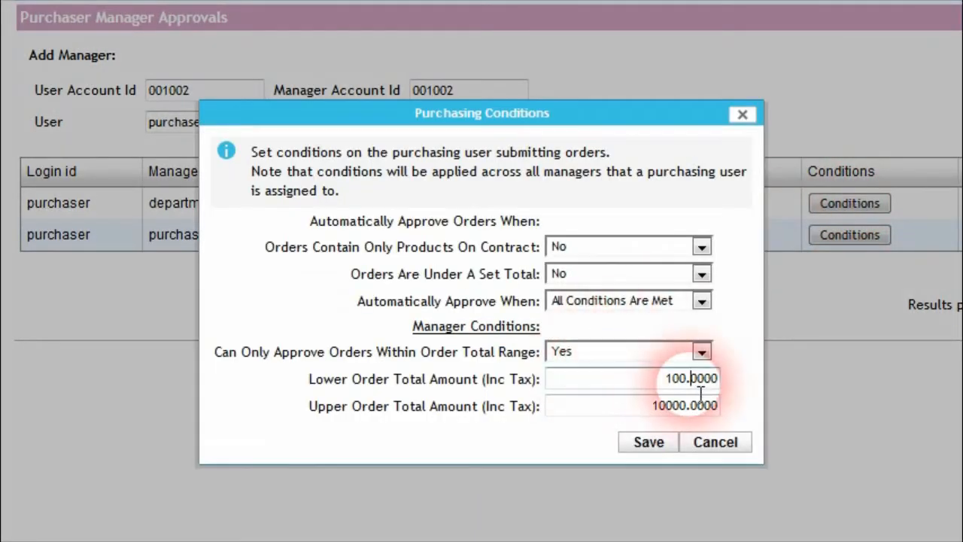
click(679, 384)
key(BackSpace)
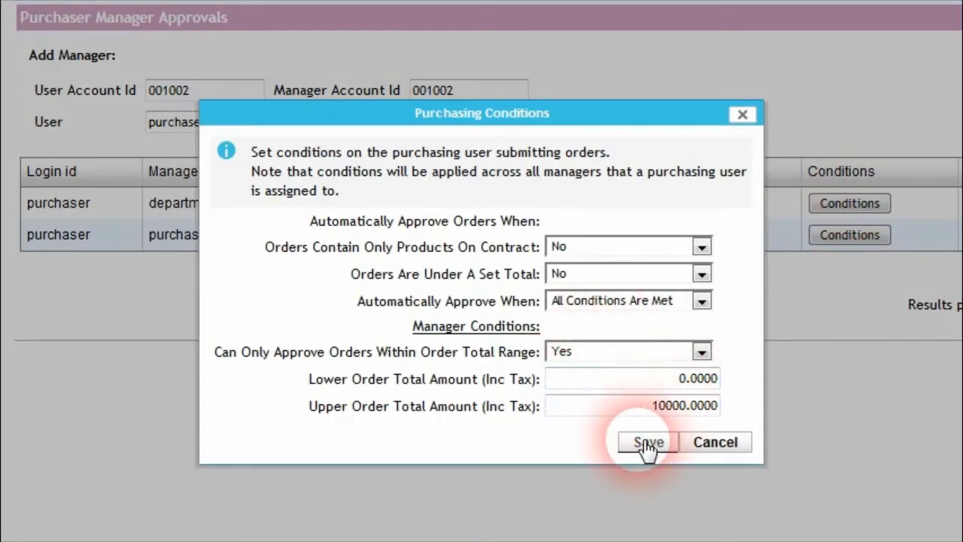
click(647, 443)
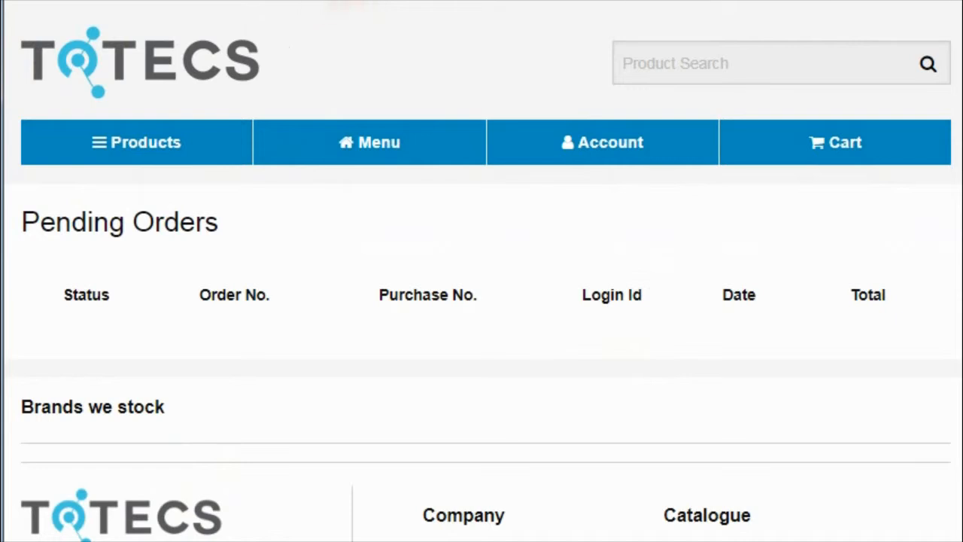
- Reload the storefront's pending orders and approve the order submitted by the purchaser
click(419, 157)
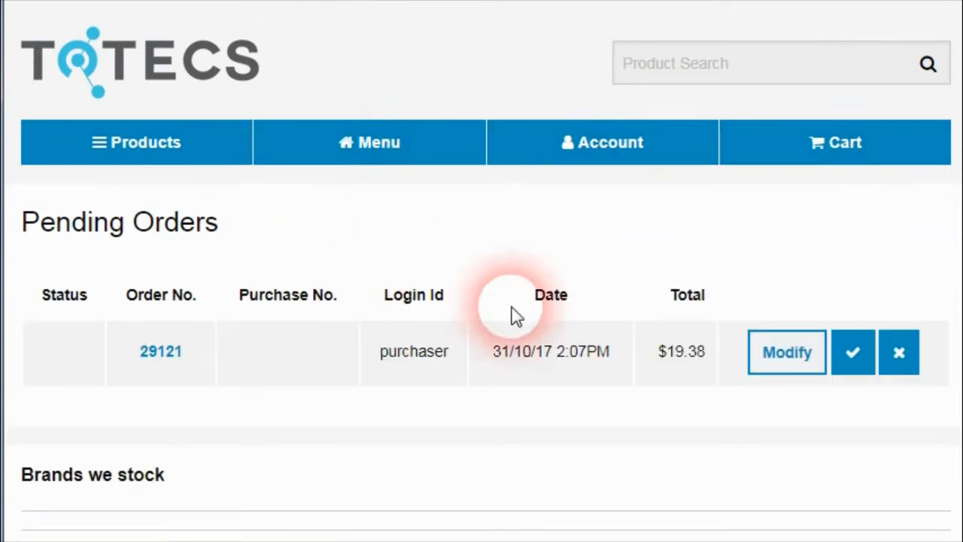
click(854, 354)
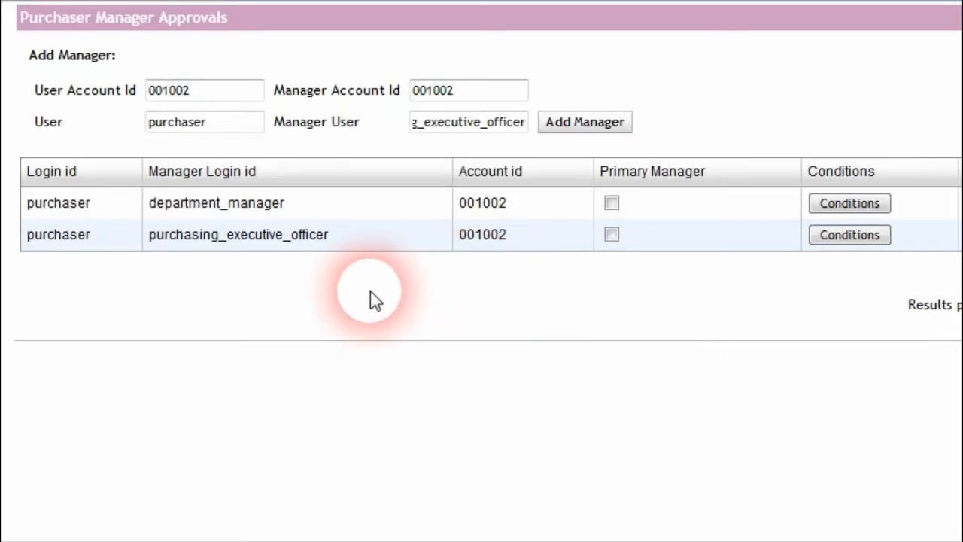
- Review department_manager's approval conditions and close them without saving
click(873, 207)
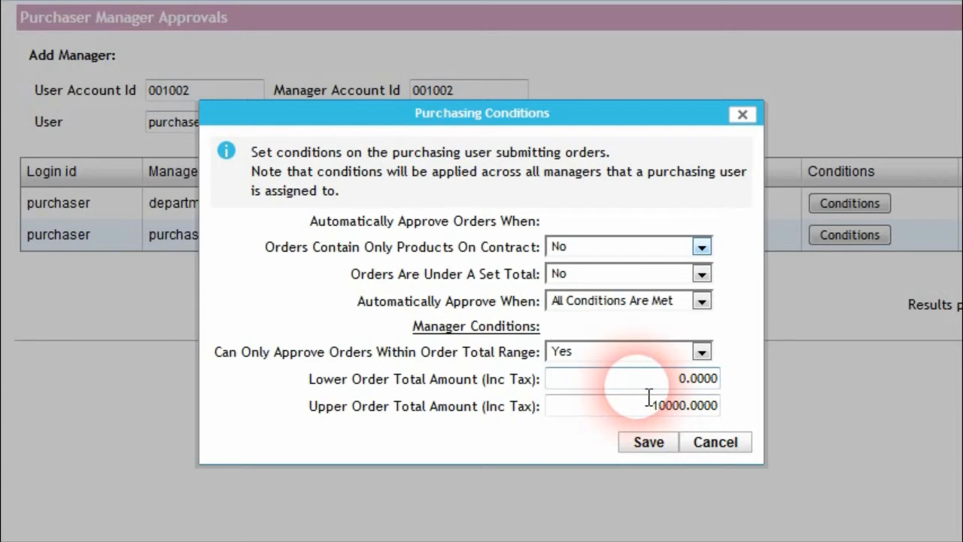
click(715, 445)
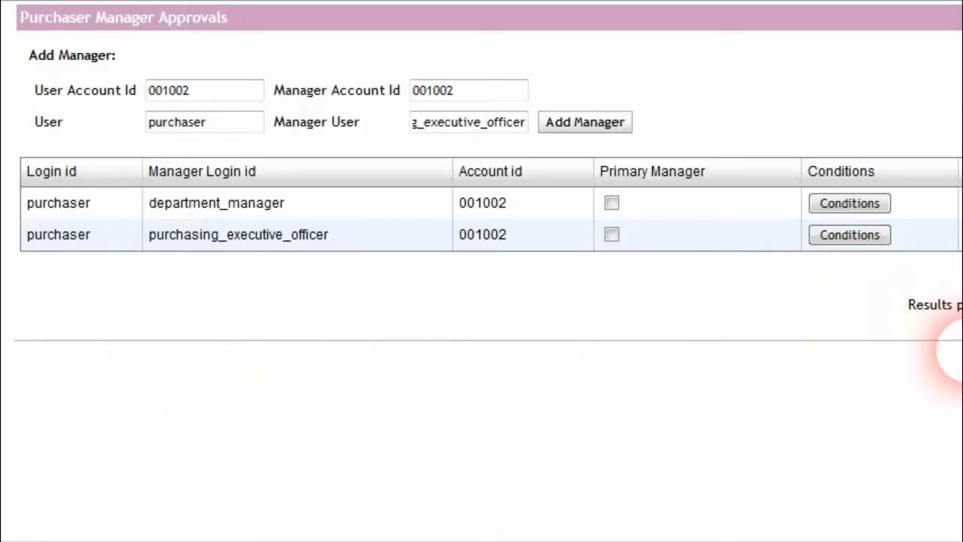
drag(962, 350, 962, 225)
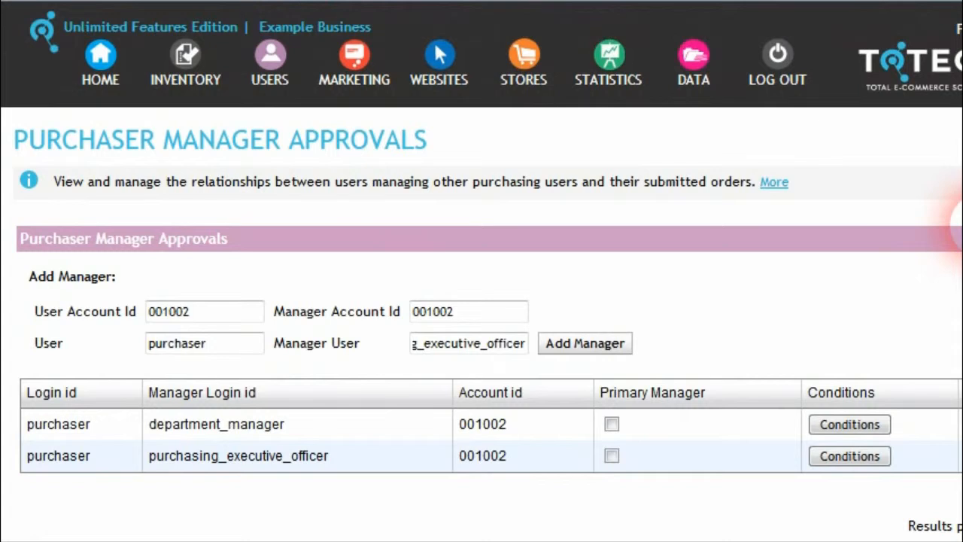
- Open a facility role for modification from the user permissions and examine its permission settings
click(278, 78)
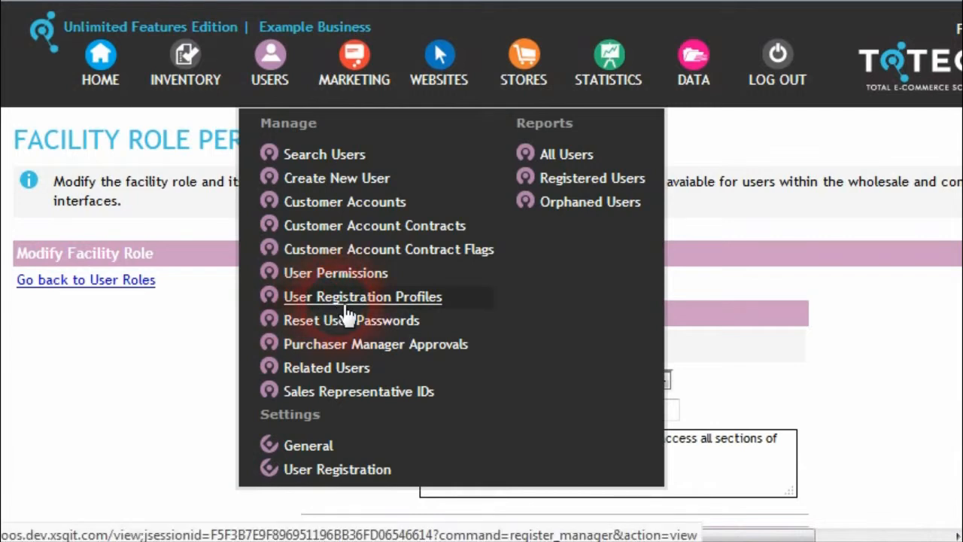
click(366, 348)
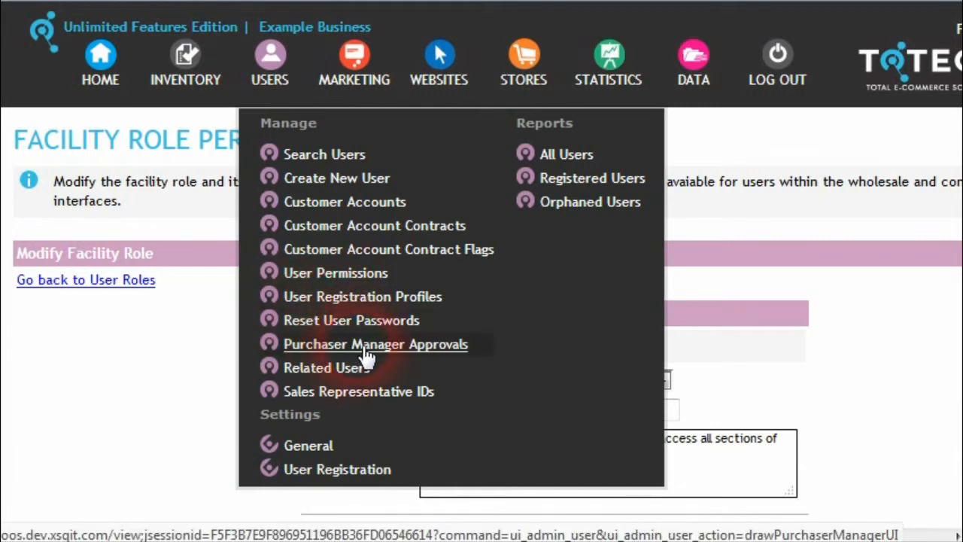
click(286, 275)
click(78, 332)
scroll(213, 305, down, 3)
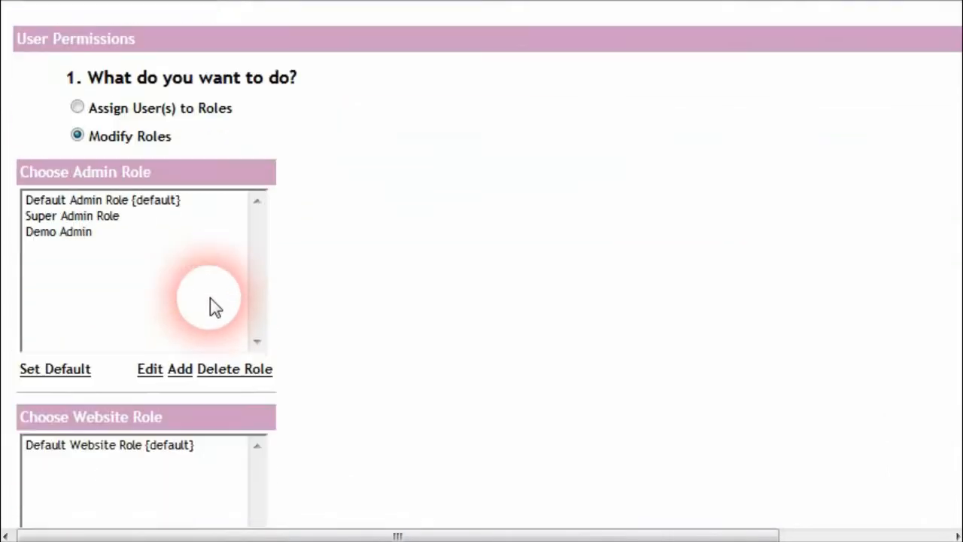
scroll(214, 297, down, 5)
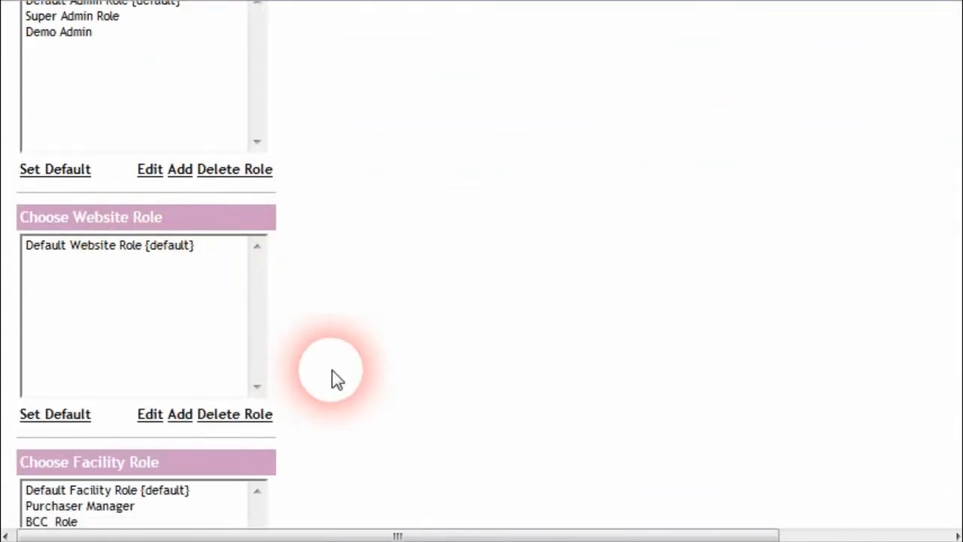
scroll(332, 369, down, 3)
click(151, 372)
scroll(437, 362, down, 3)
click(149, 411)
scroll(603, 271, down, 10)
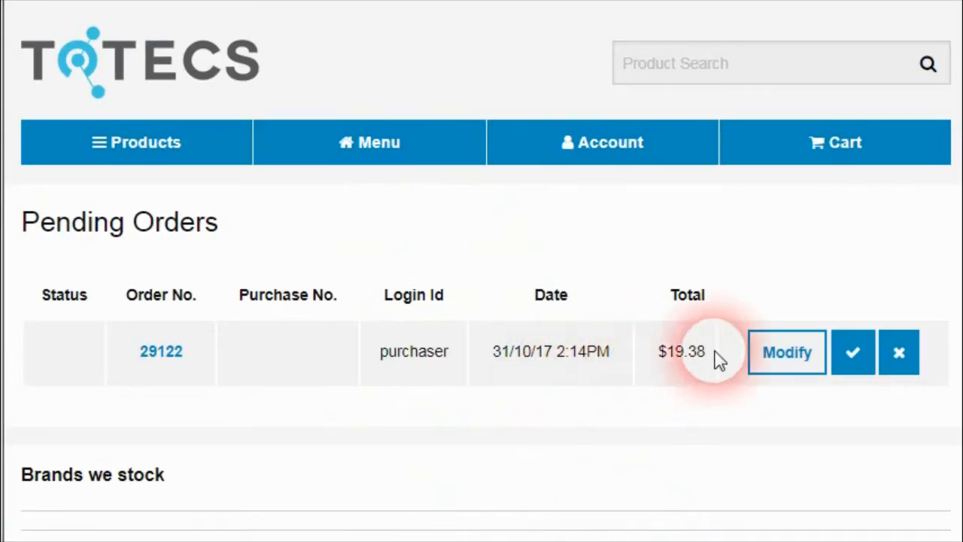
- Try to update the BIC GLUE 118ML WHITE quantity to 30000 in the purchaser's pending order
click(786, 355)
scroll(439, 258, down, 2)
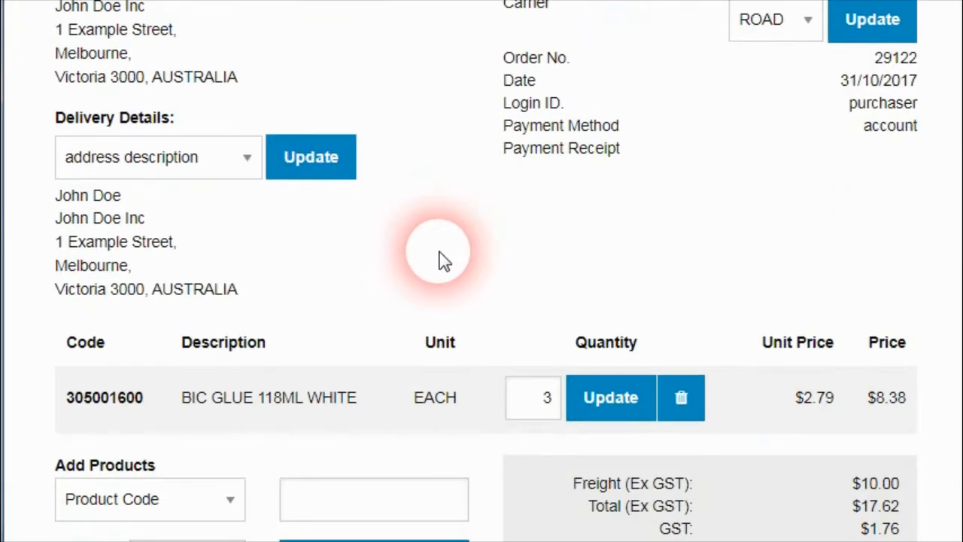
scroll(471, 294, down, 2)
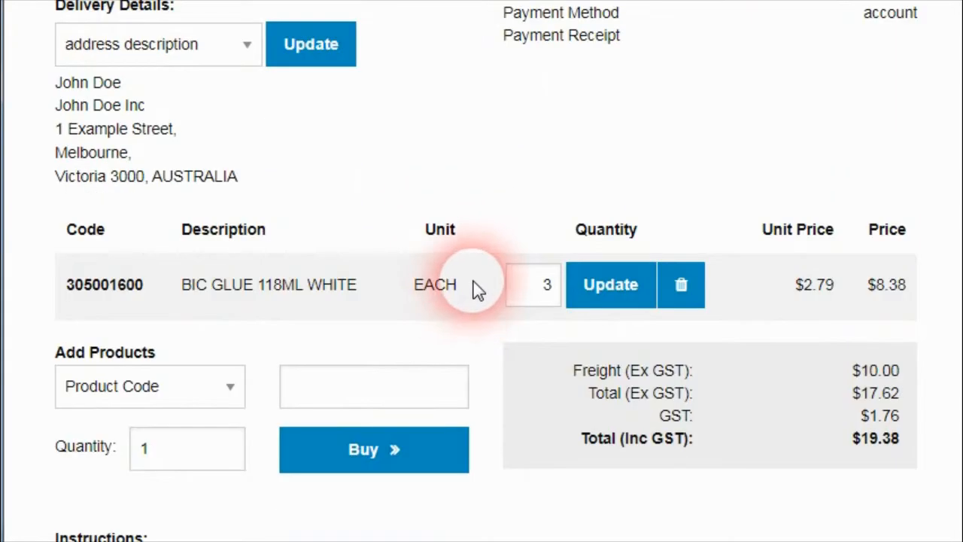
double_click(546, 287)
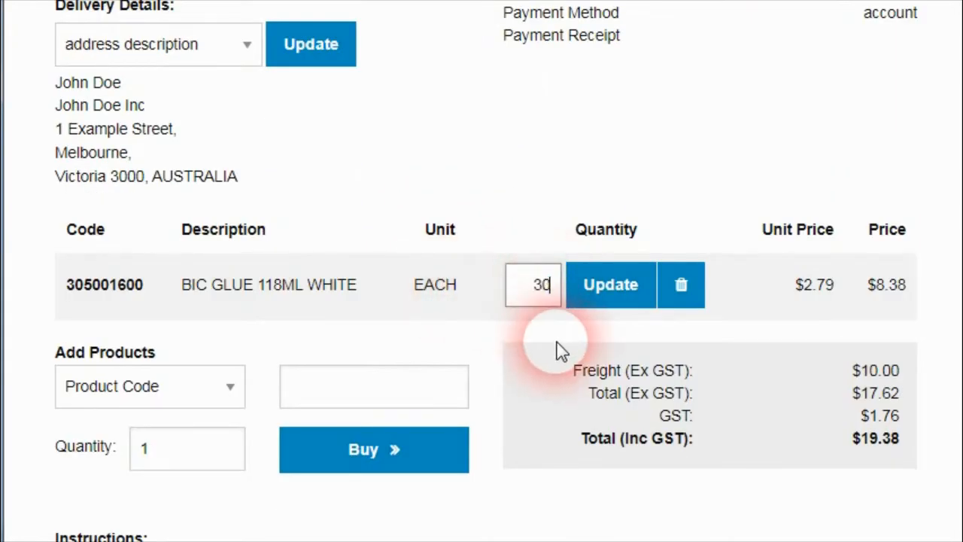
text(30000)
click(604, 286)
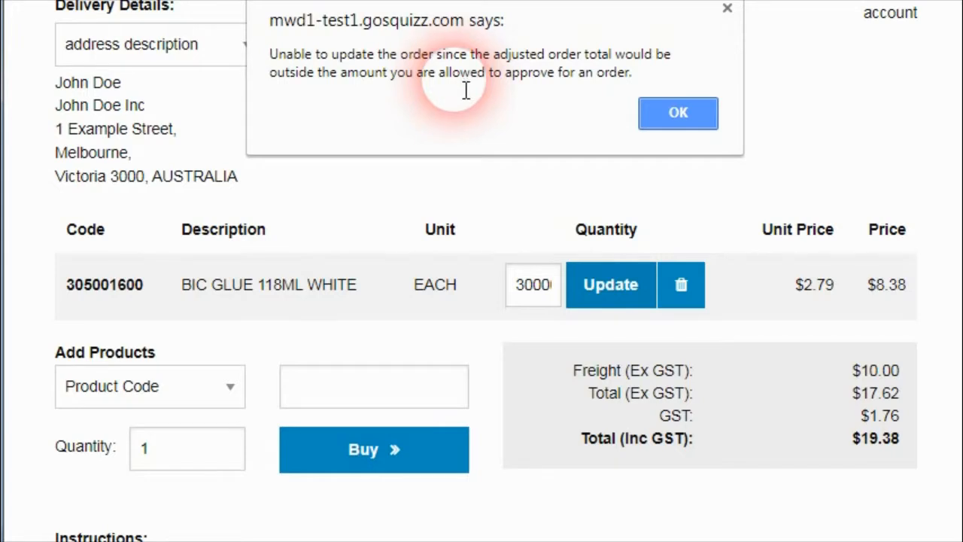
click(681, 117)
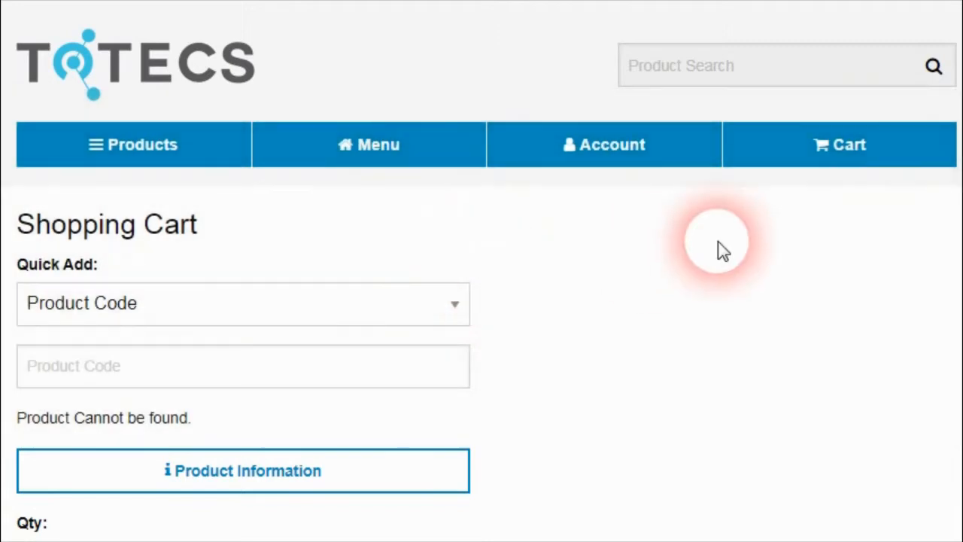
- Examine product dimensions and weights in the shopping cart and in the battery charger's product record
scroll(947, 151, down, 10)
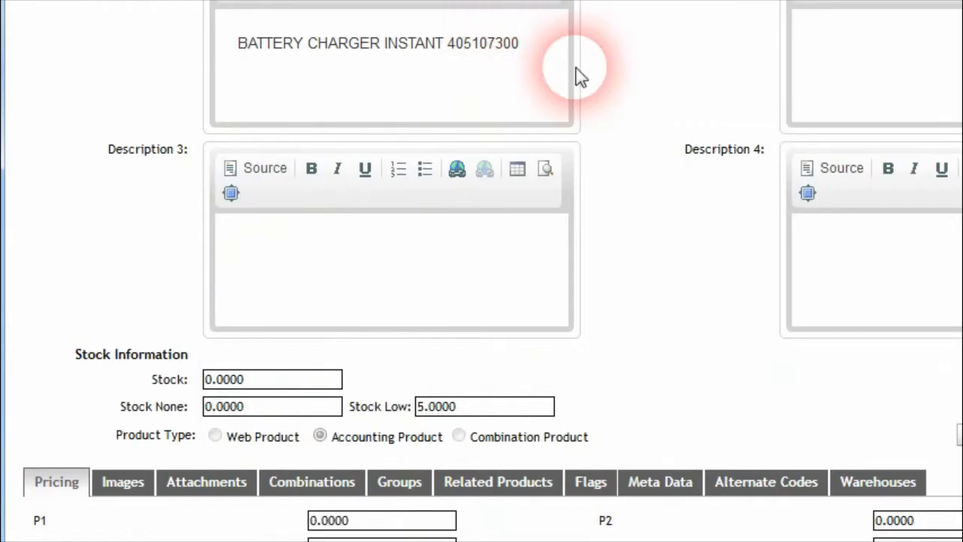
scroll(576, 71, up, 10)
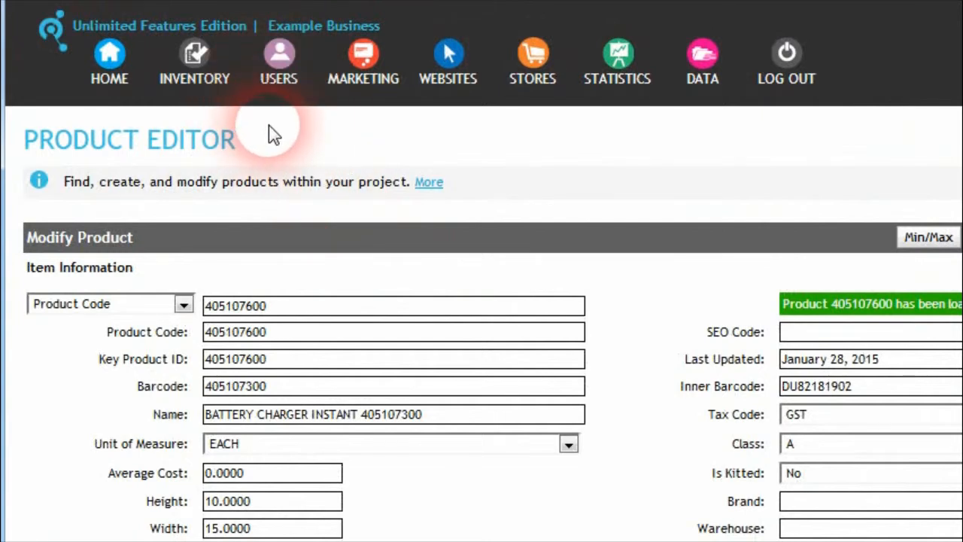
scroll(245, 218, down, 3)
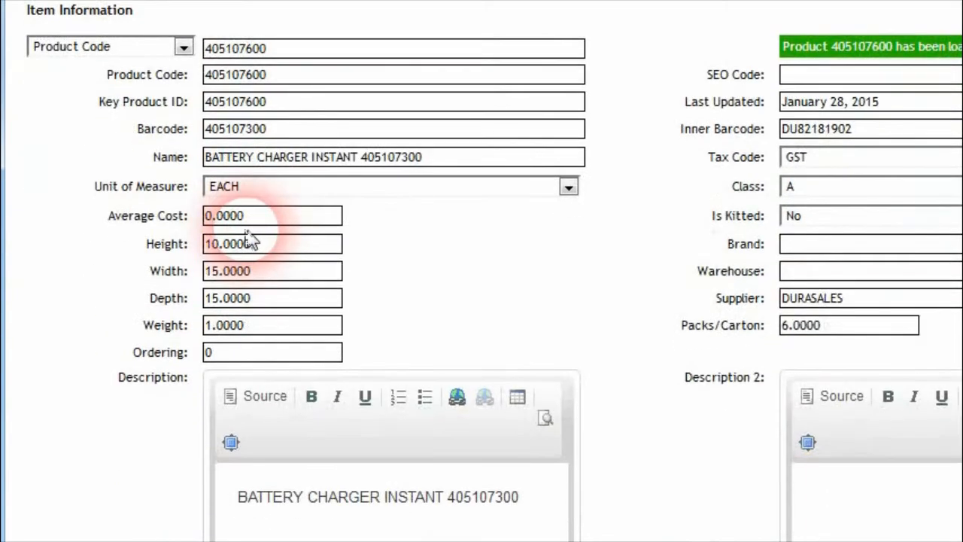
scroll(251, 241, up, 2)
click(272, 397)
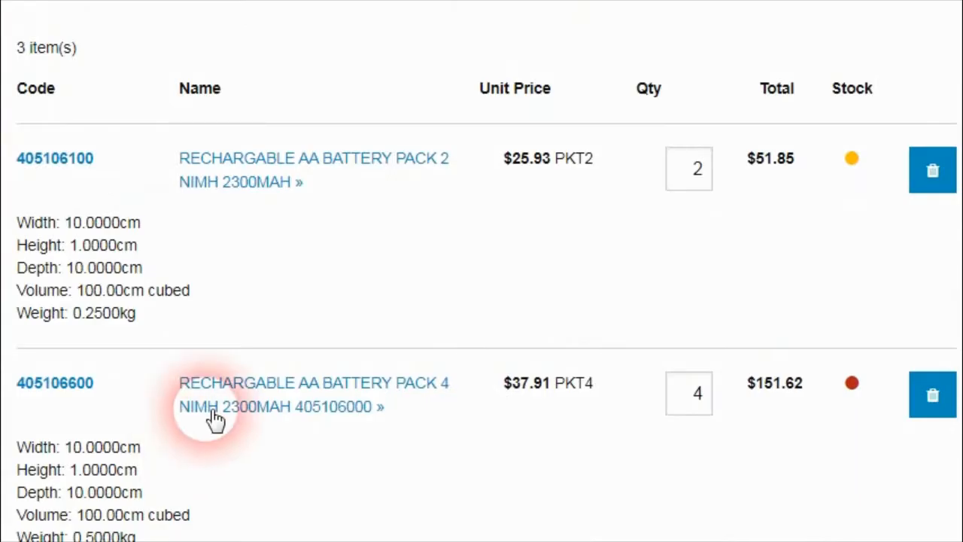
scroll(128, 303, down, 2)
scroll(132, 302, down, 2)
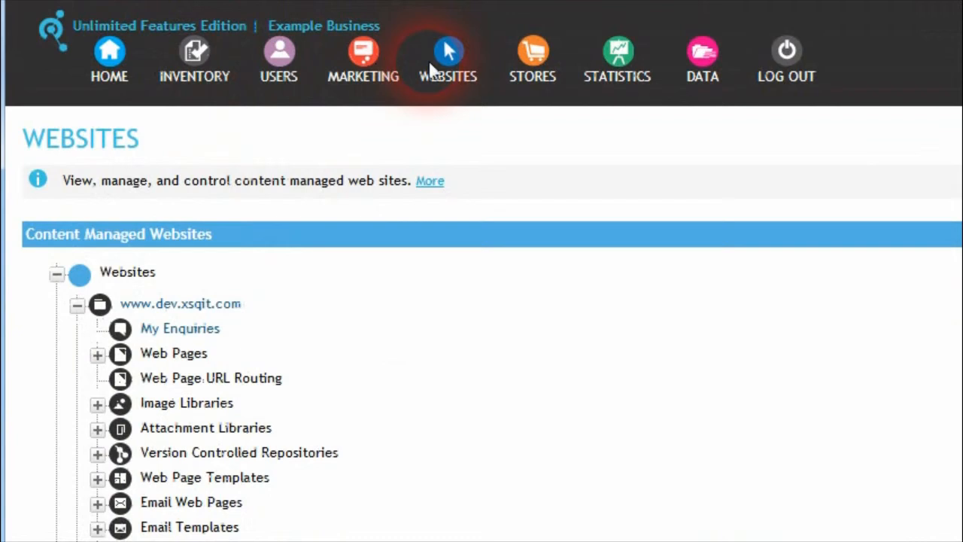
- Open the website's basket product record format containing product dimensions from the Shopping Basket formats library and locate its dimension and weight hooks
mouse_move(449, 61)
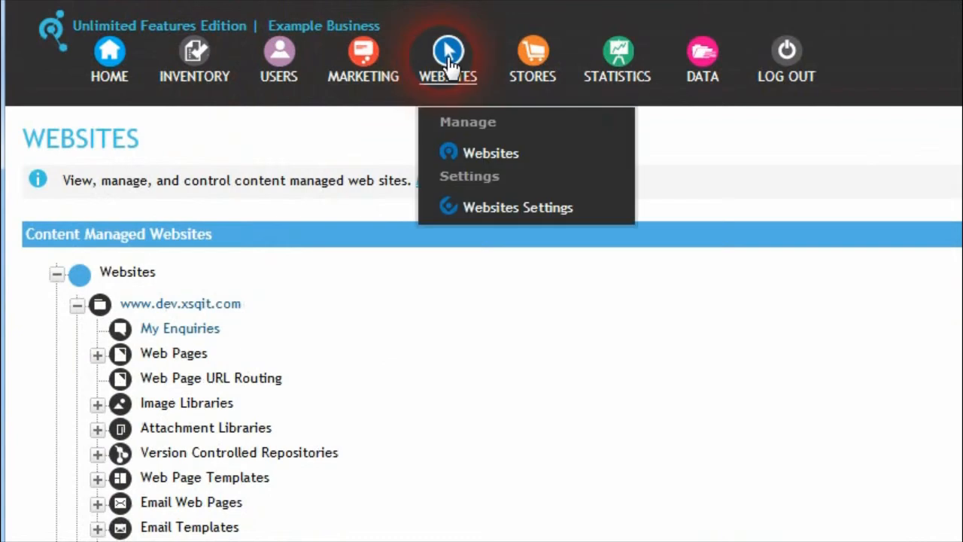
click(490, 154)
scroll(364, 298, down, 15)
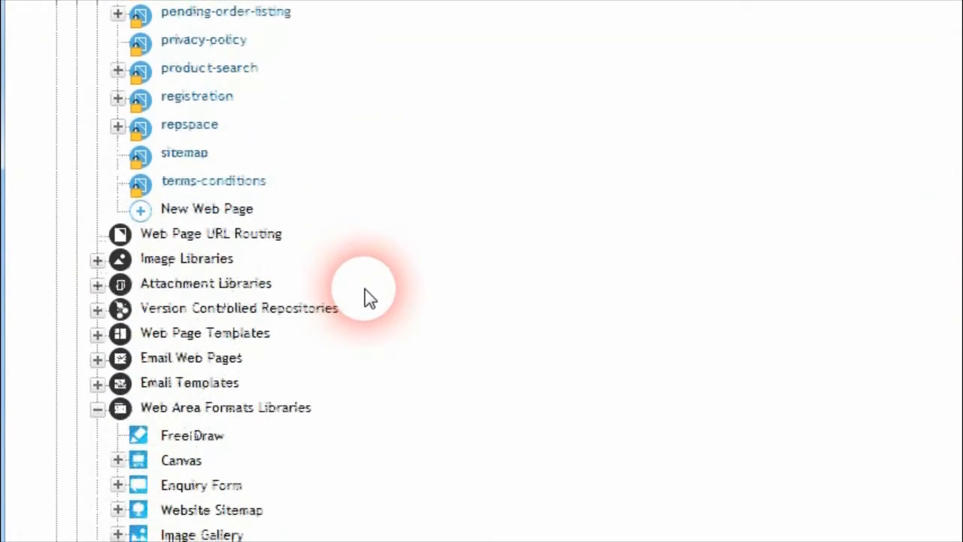
scroll(364, 299, down, 5)
scroll(234, 220, down, 2)
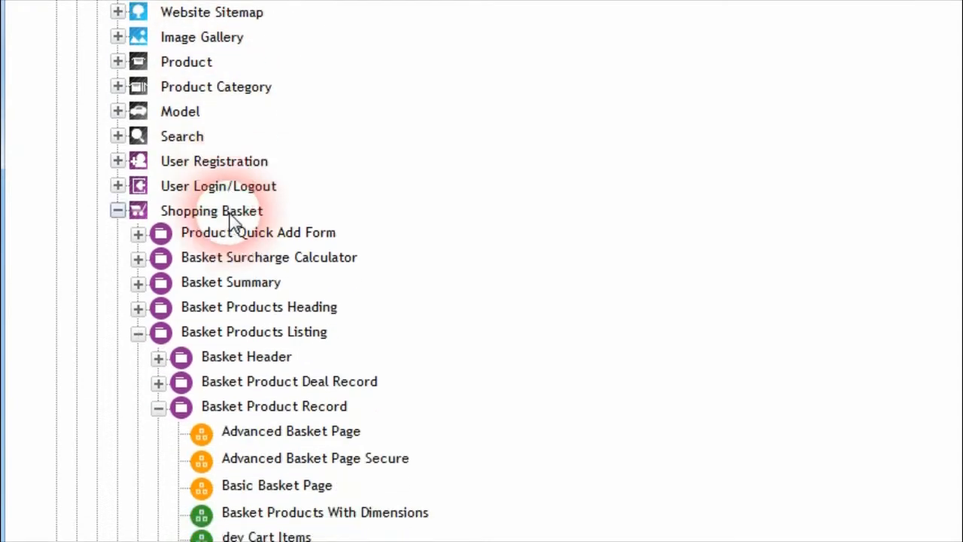
scroll(233, 221, down, 4)
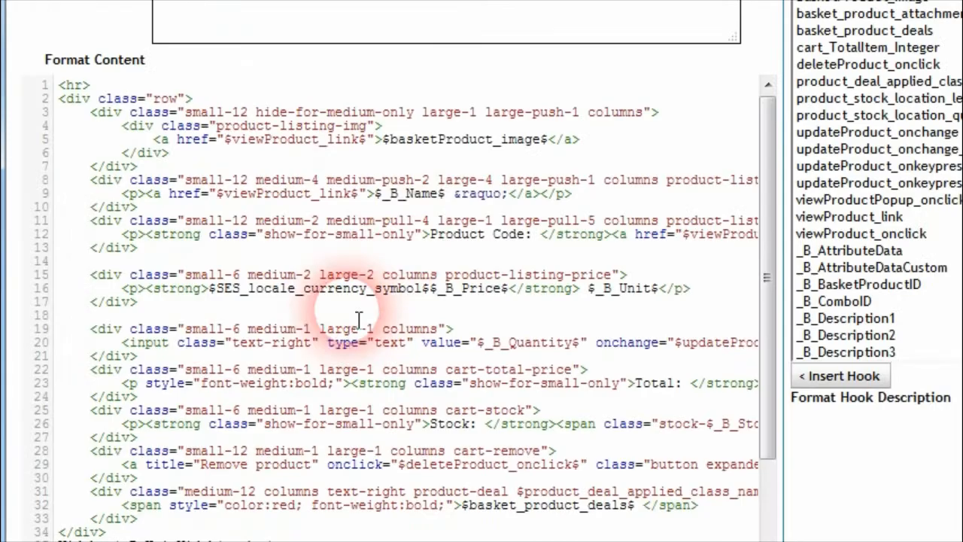
scroll(934, 192, down, 10)
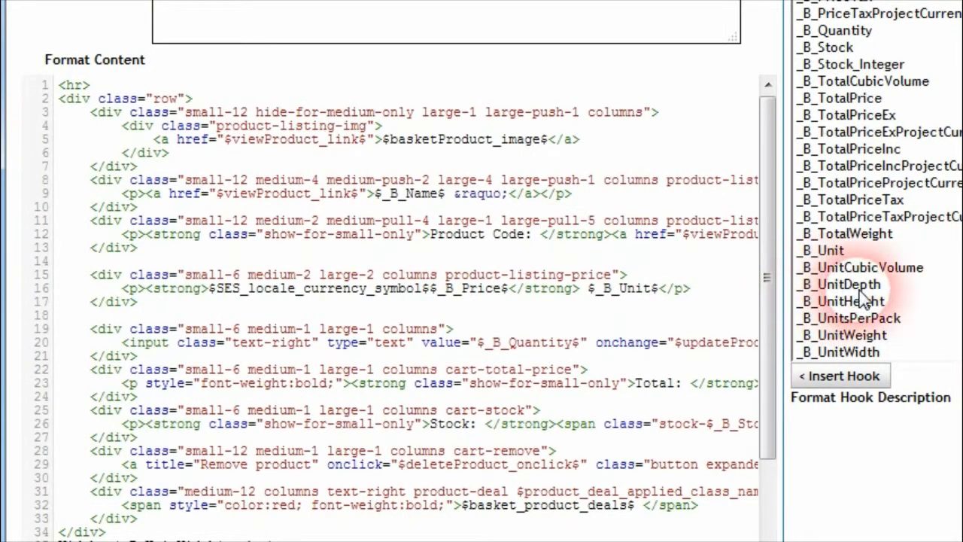
scroll(422, 339, down, 3)
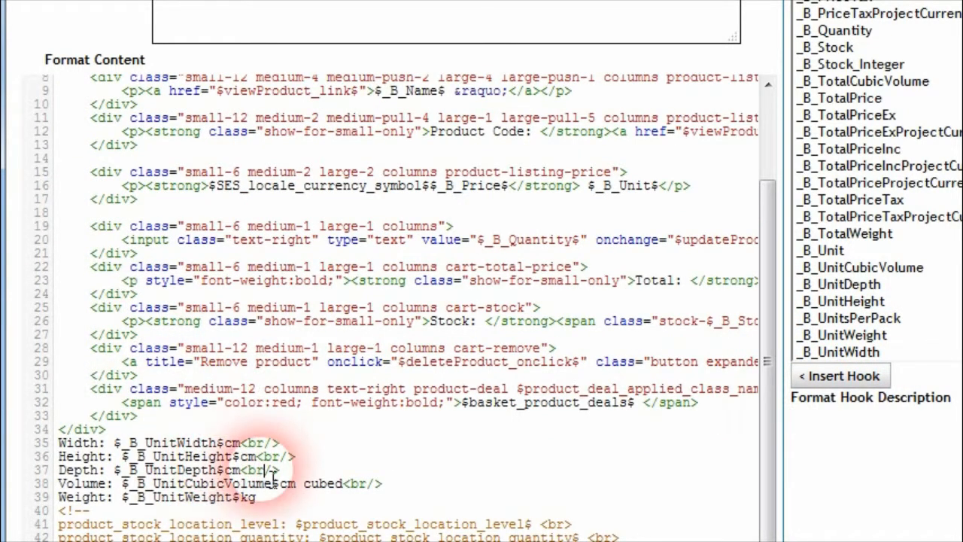
- Move the width, height, depth, volume and weight lines directly below the opening <hr> of the format and save it
click(262, 498)
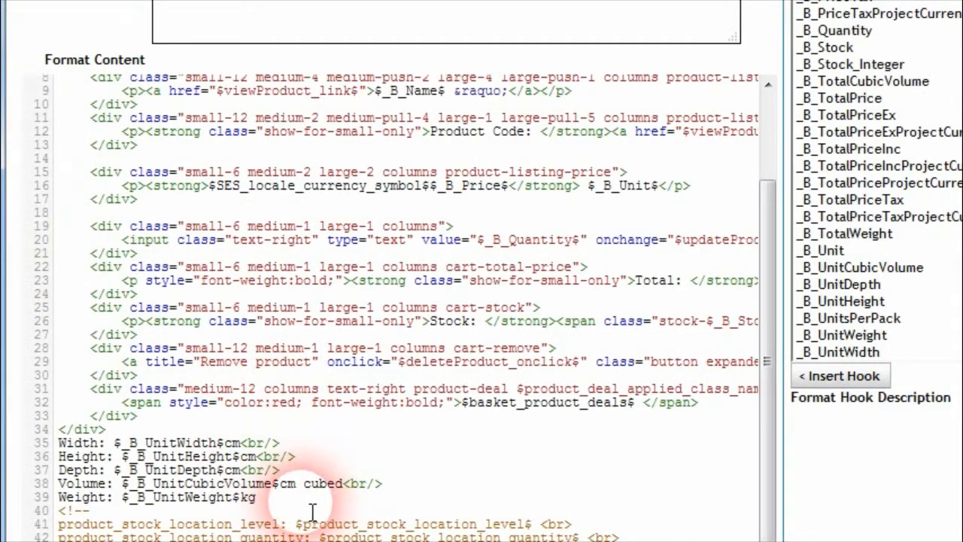
drag(323, 484, 41, 450)
key(BackSpace)
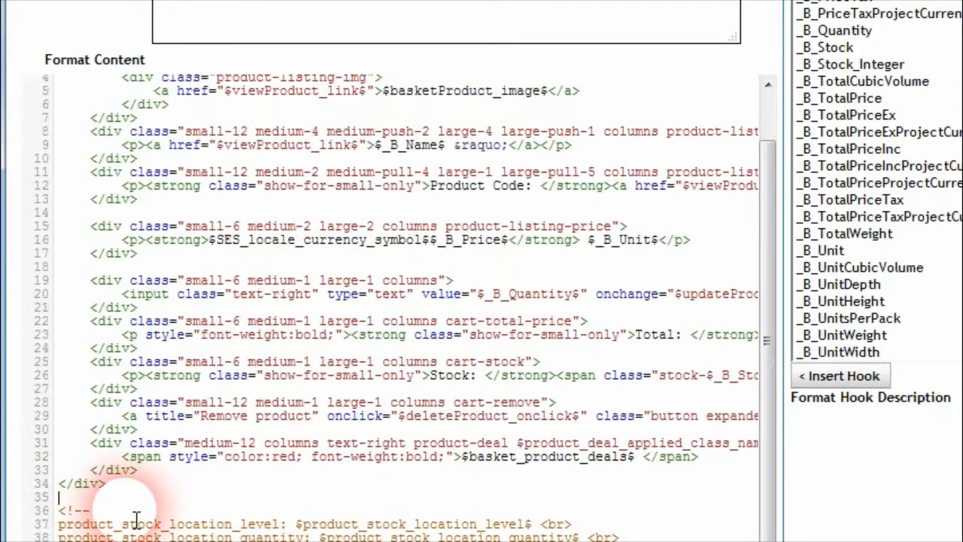
scroll(135, 518, up, 2)
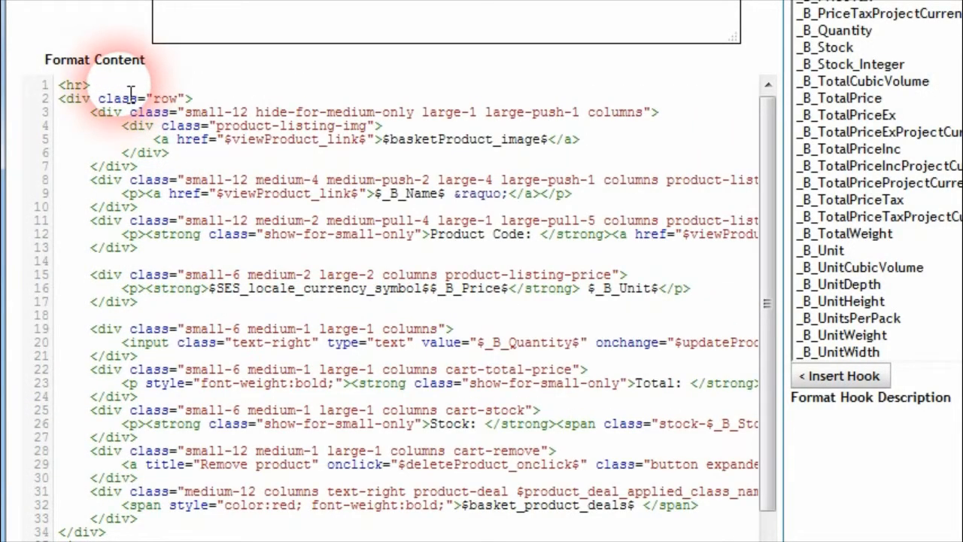
text(Width: $_B_UnitWidth$cm<br/> Height: $_B_UnitHeight$cm<br/> Depth: $_B_UnitDepth$cm<br/> Volume: $_B_UnitCubicVolume$cm cubed<br/> Weight: $_B_UnitWeight$kg)
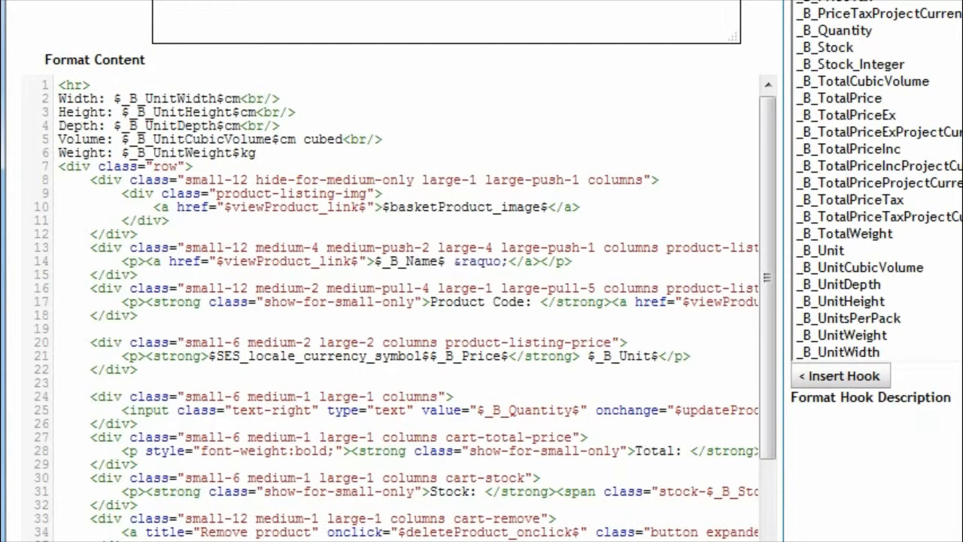
key(ctrl+s)
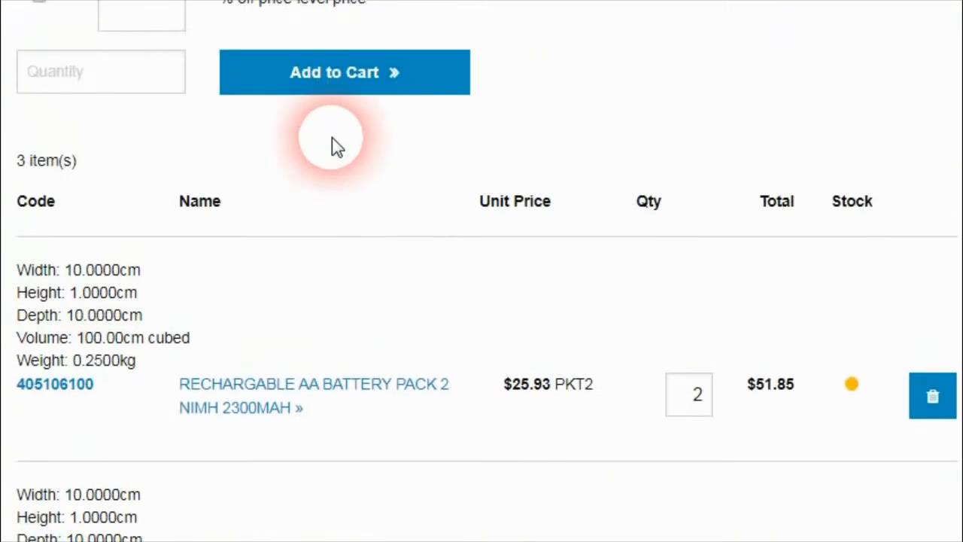
- Check the product dimensions above each item in the shopping cart against the dimension lines in the basket format
scroll(332, 138, down, 3)
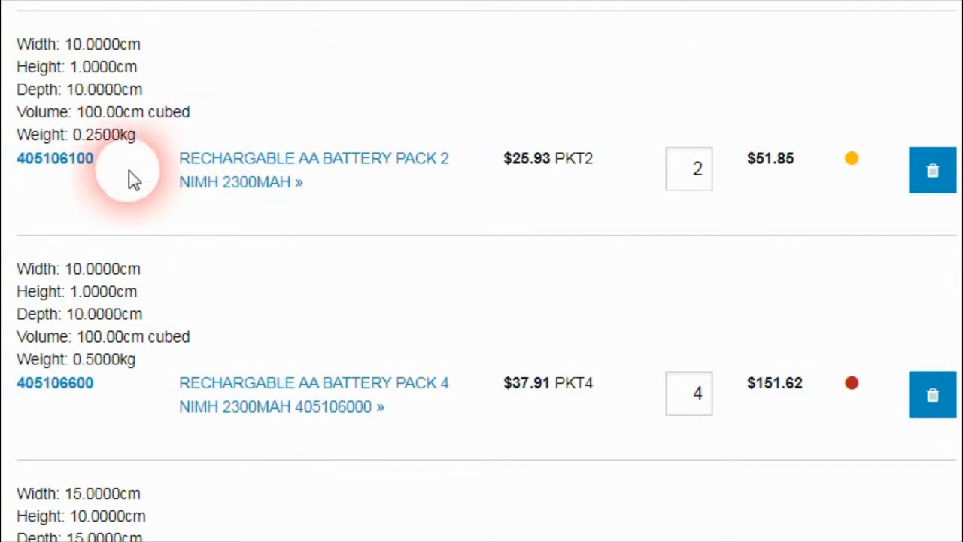
double_click(39, 66)
click(65, 103)
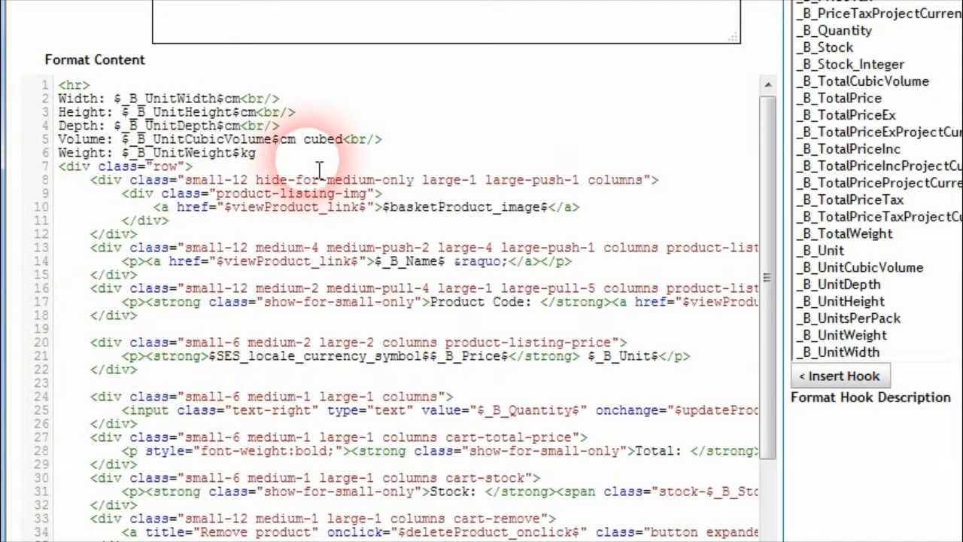
drag(318, 164, 24, 106)
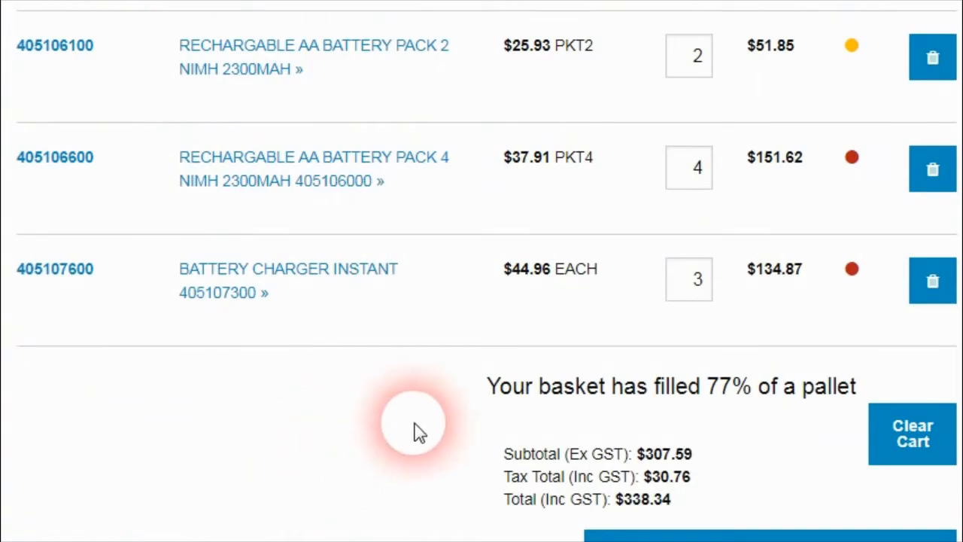
- Set the cart quantity of RECHARGABLE AA BATTERY PACK 4 to 6 and check the filled pallet percentage
scroll(962, 368, up, 1)
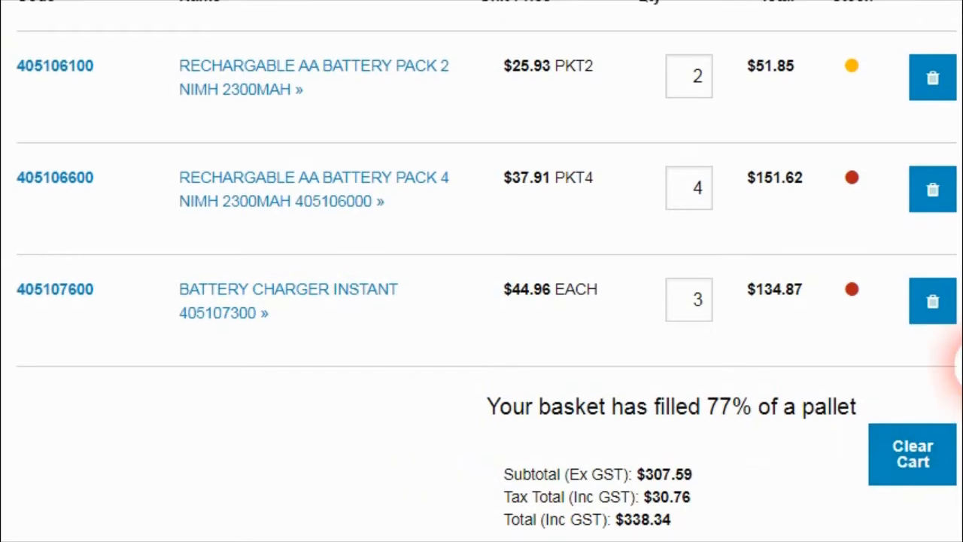
scroll(962, 301, up, 1)
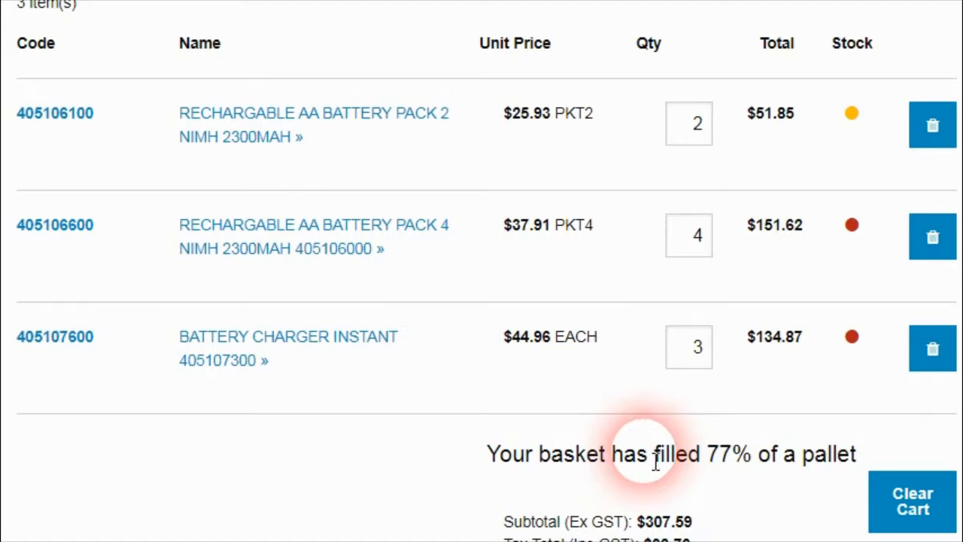
drag(704, 241, 642, 235)
text(6)
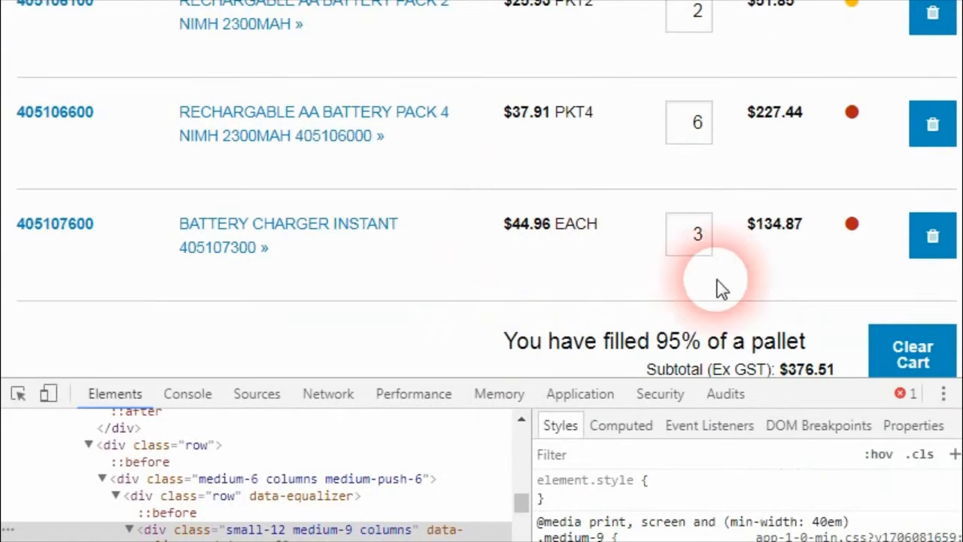
drag(962, 218, 962, 221)
key(F12)
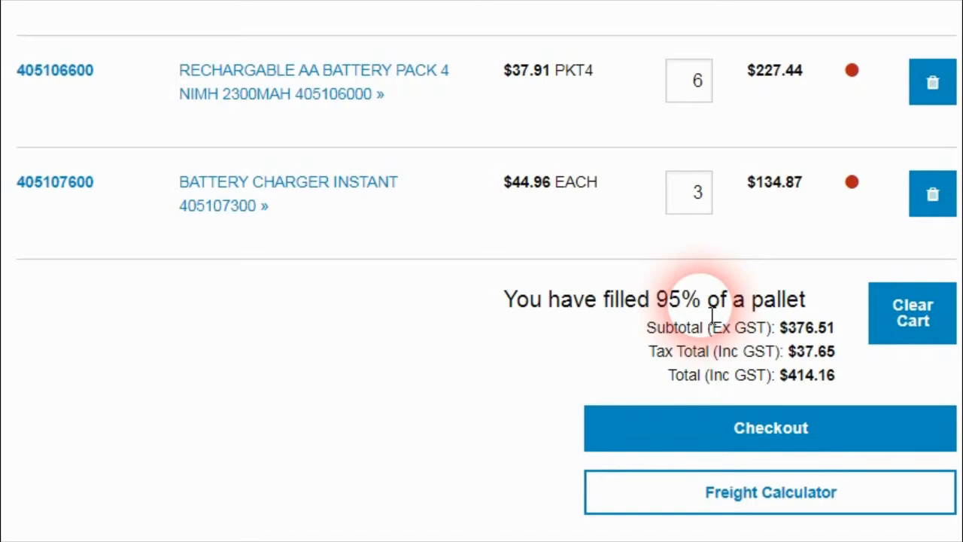
scroll(467, 452, up, 3)
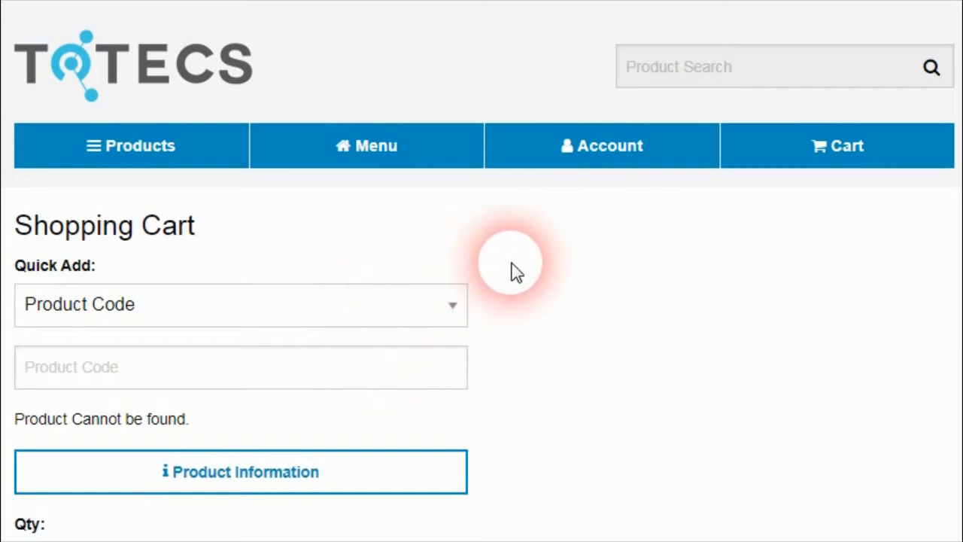
- Choose product-001 in the shopping cart's quick add form and examine its stock quantity and level
click(849, 155)
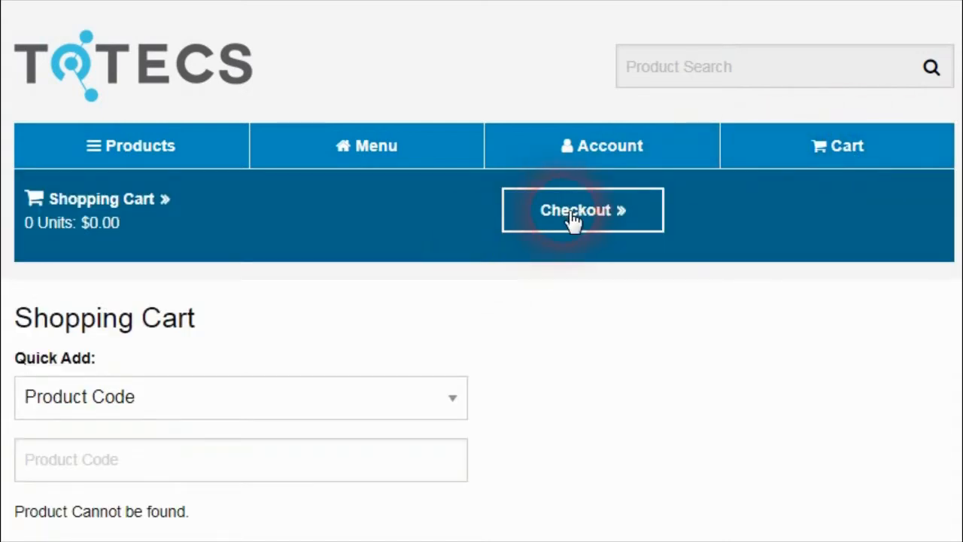
click(791, 151)
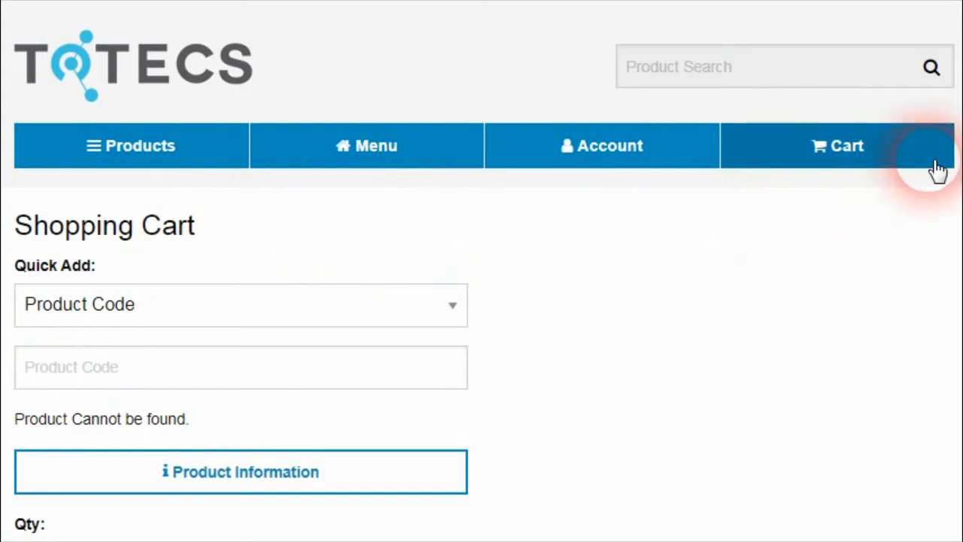
click(395, 384)
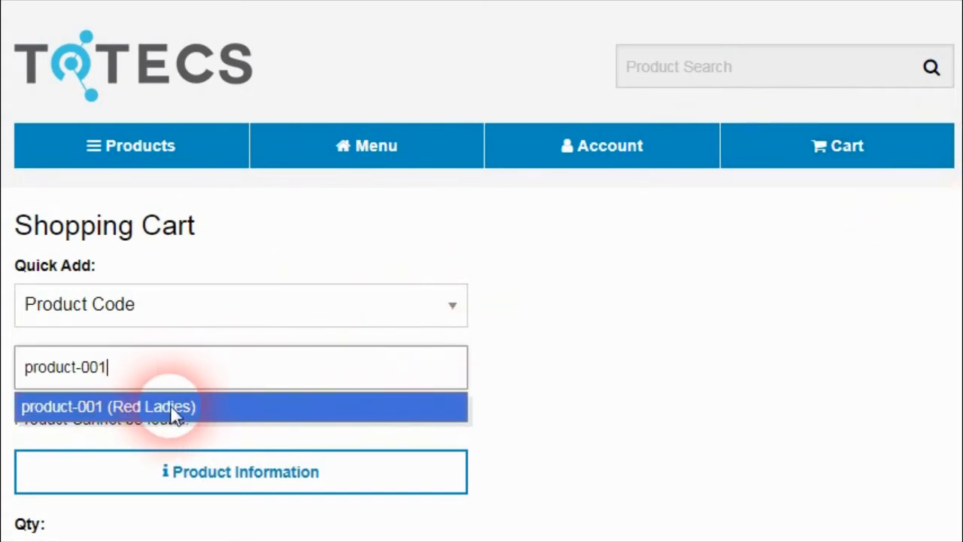
click(190, 412)
scroll(221, 333, down, 1)
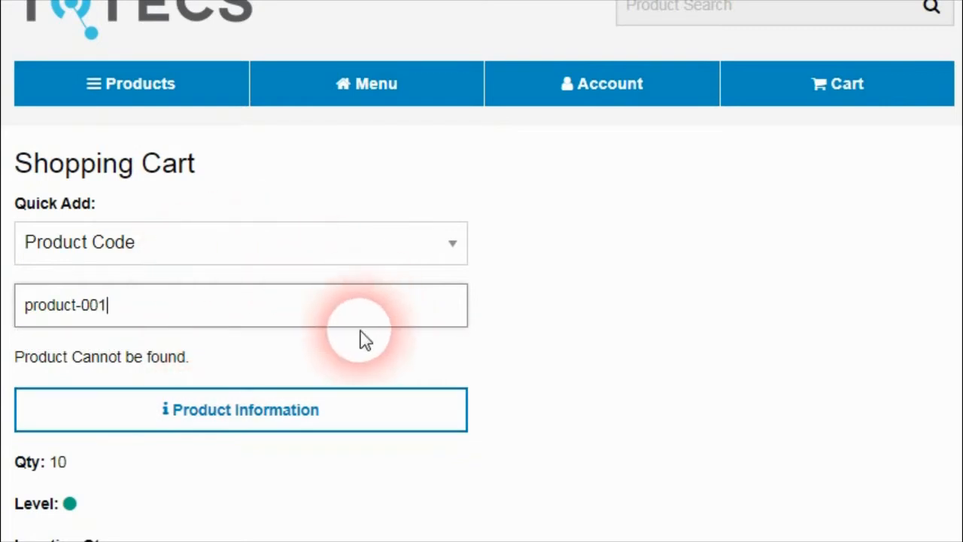
drag(962, 198, 962, 214)
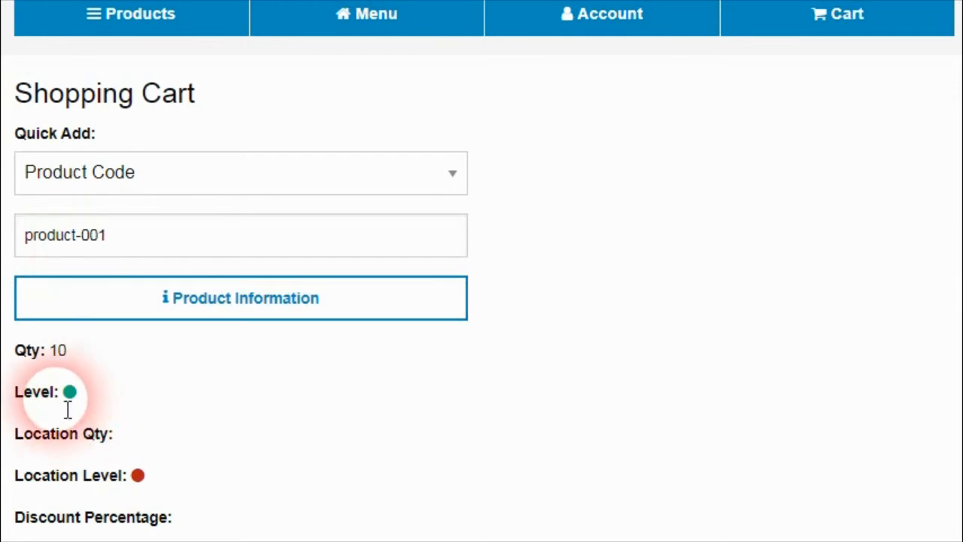
drag(27, 396, 75, 407)
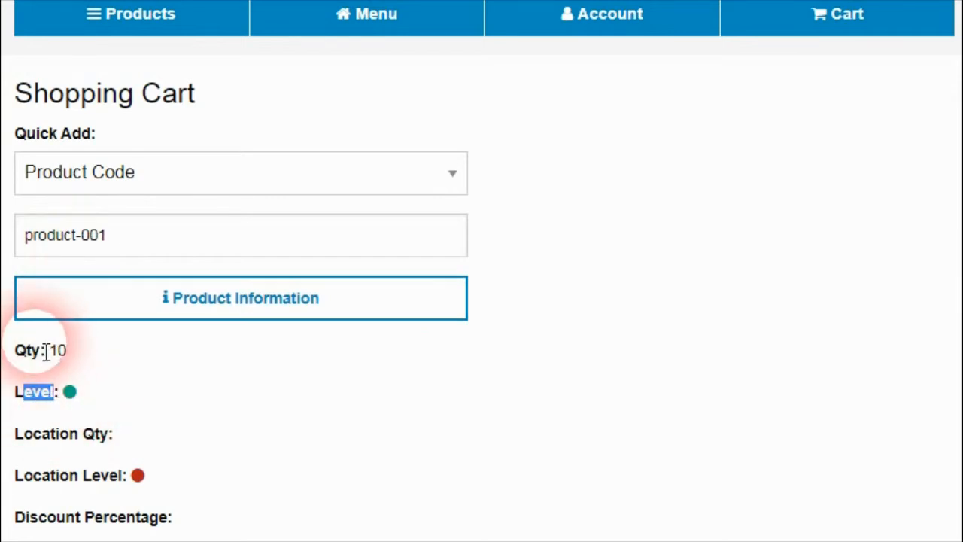
click(66, 363)
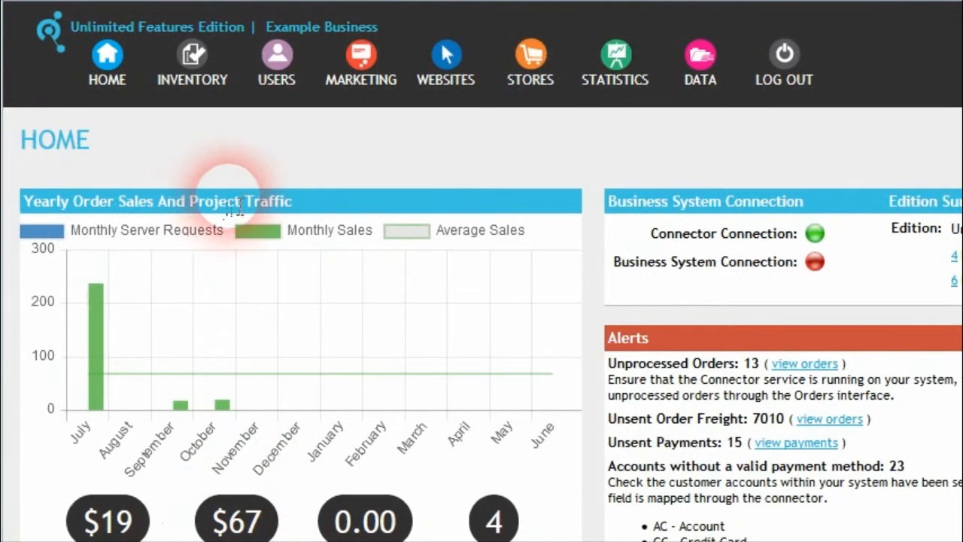
- Open the inventory locations and examine the stock levels of the products assigned to Test Location 1, including product-001
click(203, 86)
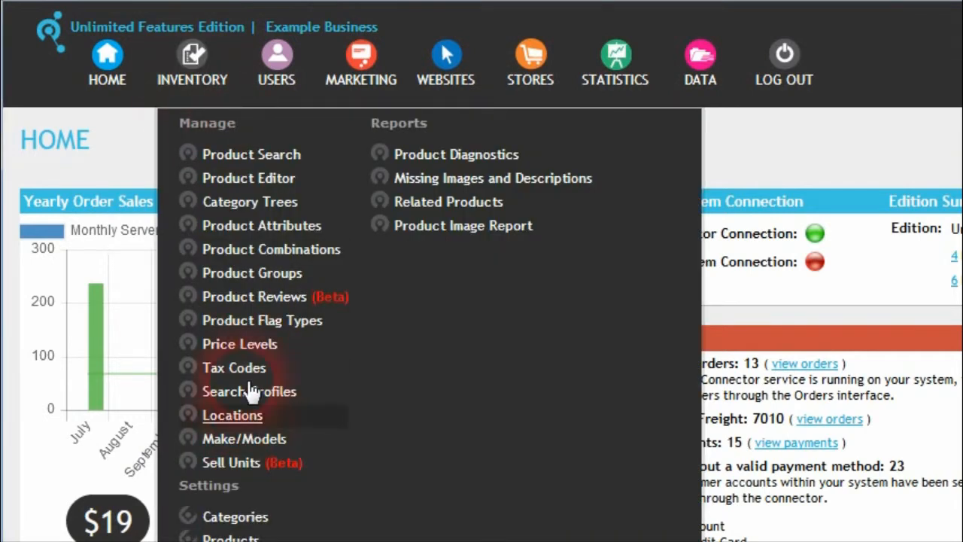
click(233, 414)
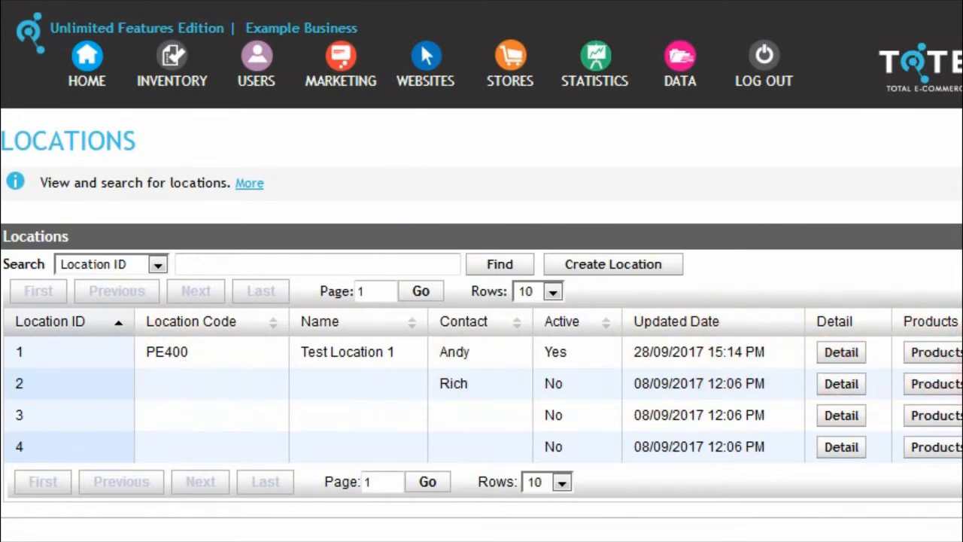
click(933, 363)
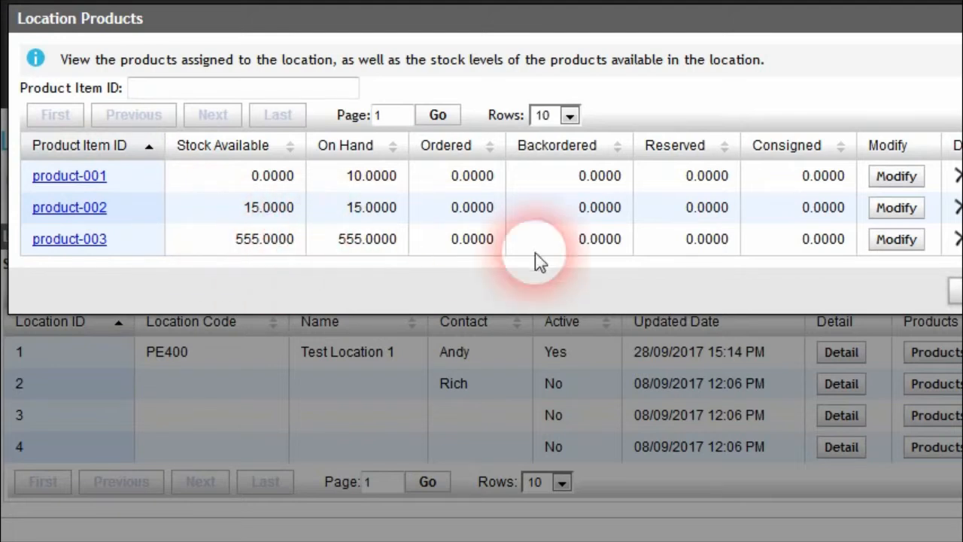
click(954, 289)
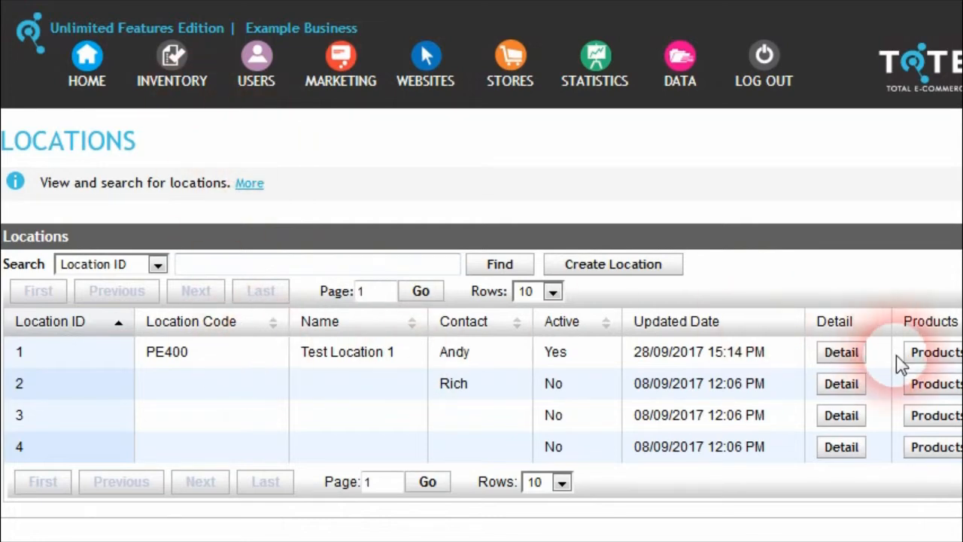
click(924, 353)
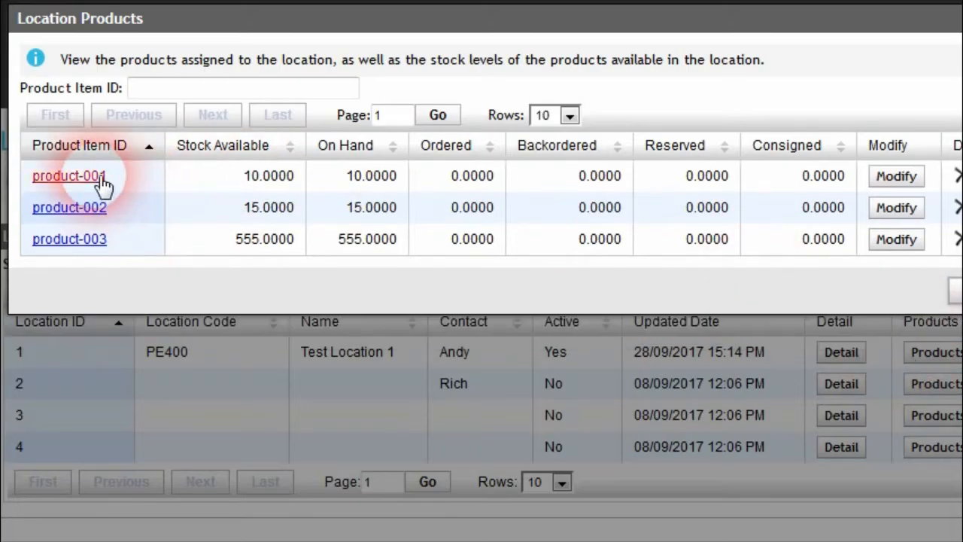
click(104, 181)
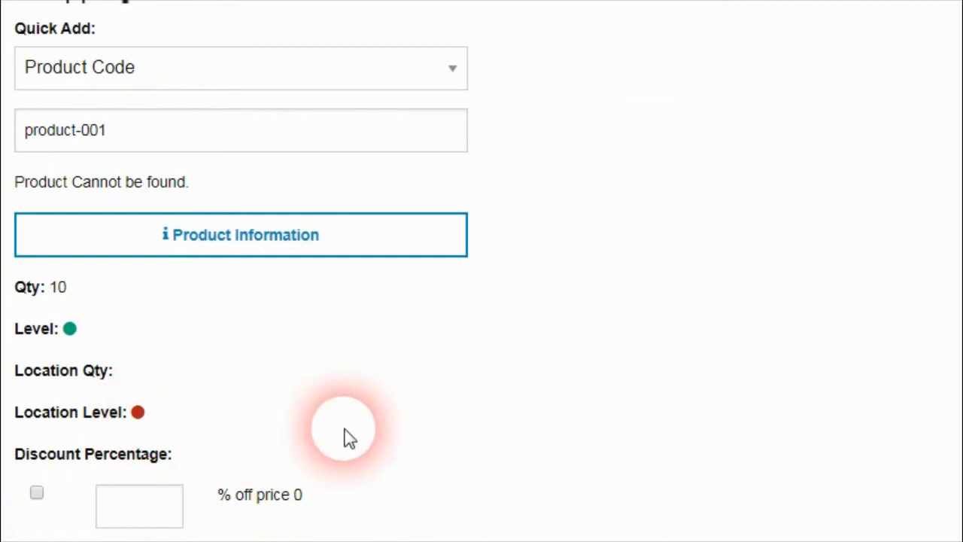
- Examine product-001's location quantity and level in the quick add form and the stock indicators of the cart items
scroll(293, 443, down, 3)
scroll(140, 246, up, 5)
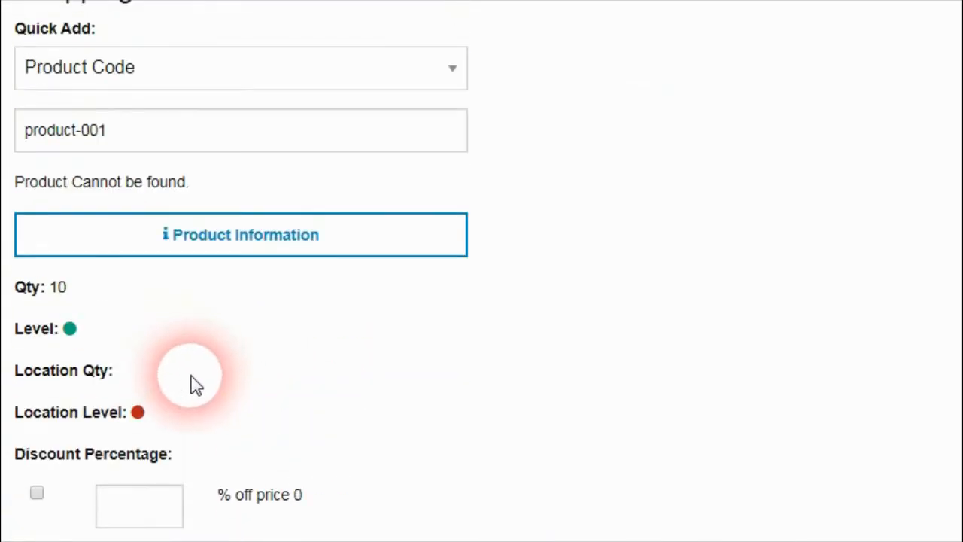
scroll(150, 301, down, 3)
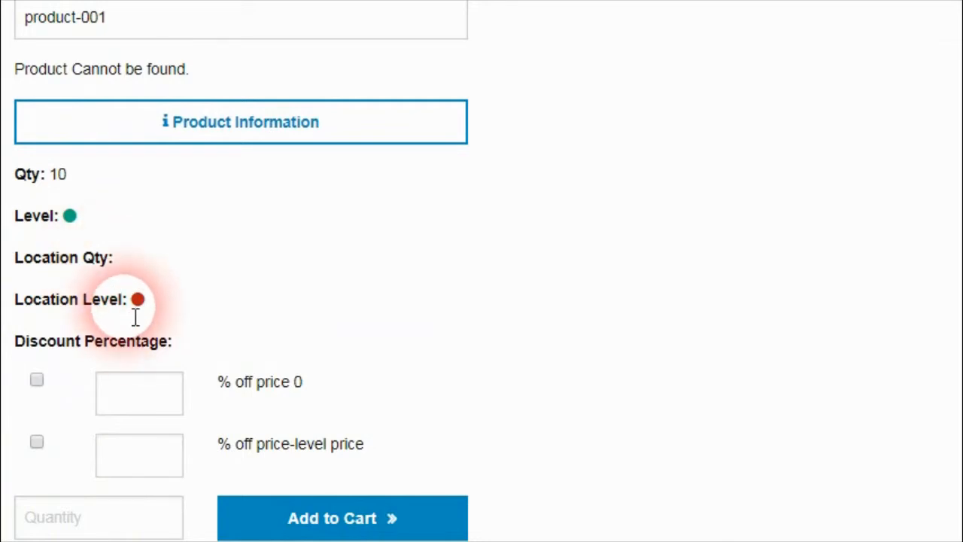
scroll(233, 408, down, 3)
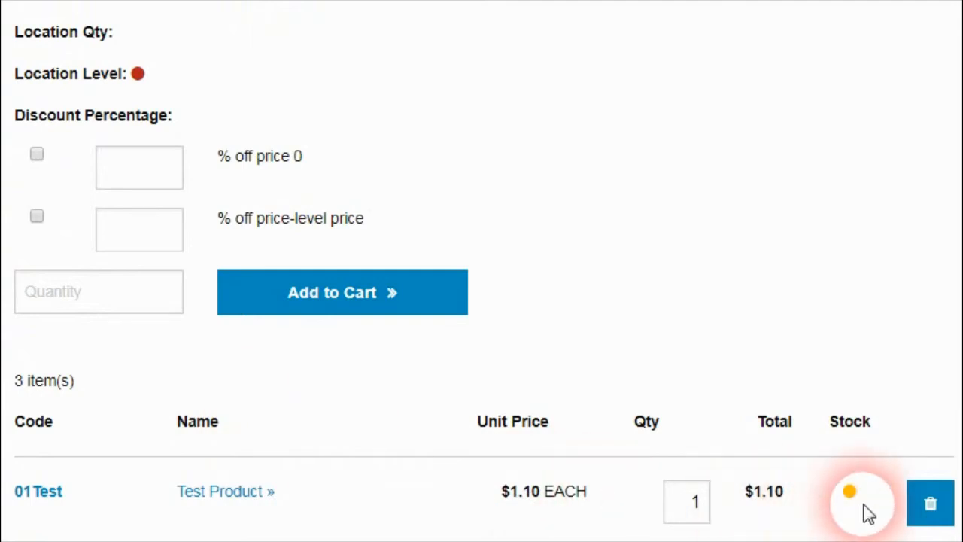
- Open product-001's detail page from the cart and examine its general stock values and its location level and quantity values
scroll(399, 504, up, 5)
scroll(400, 499, down, 6)
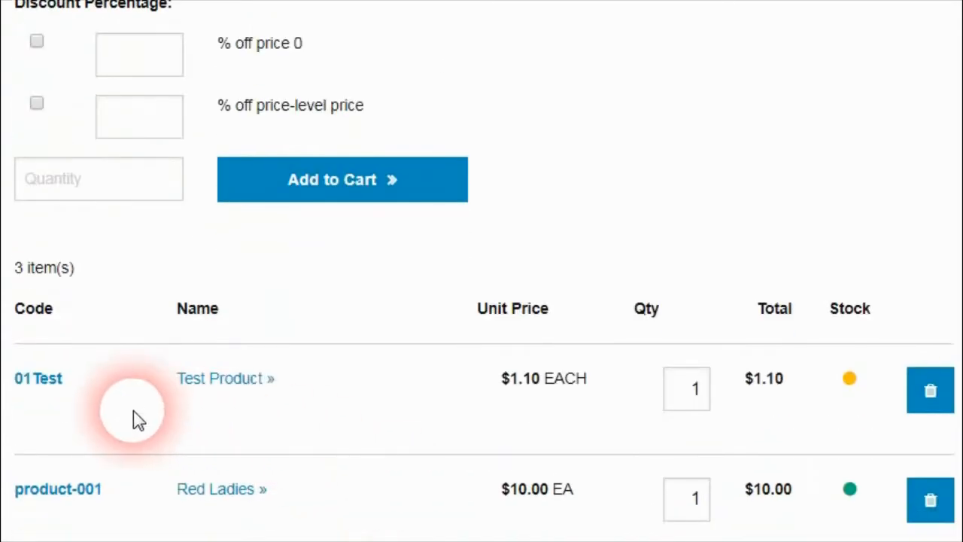
click(71, 491)
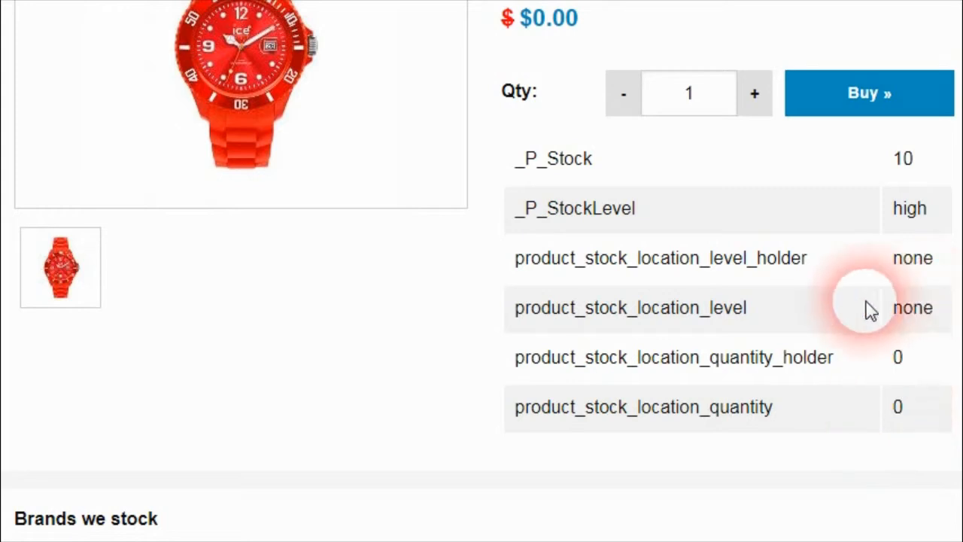
double_click(904, 161)
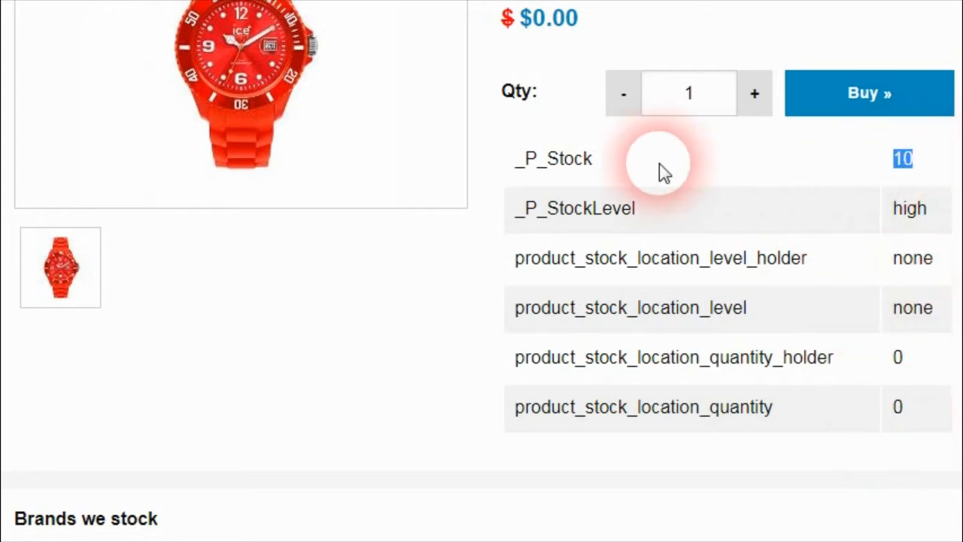
click(850, 391)
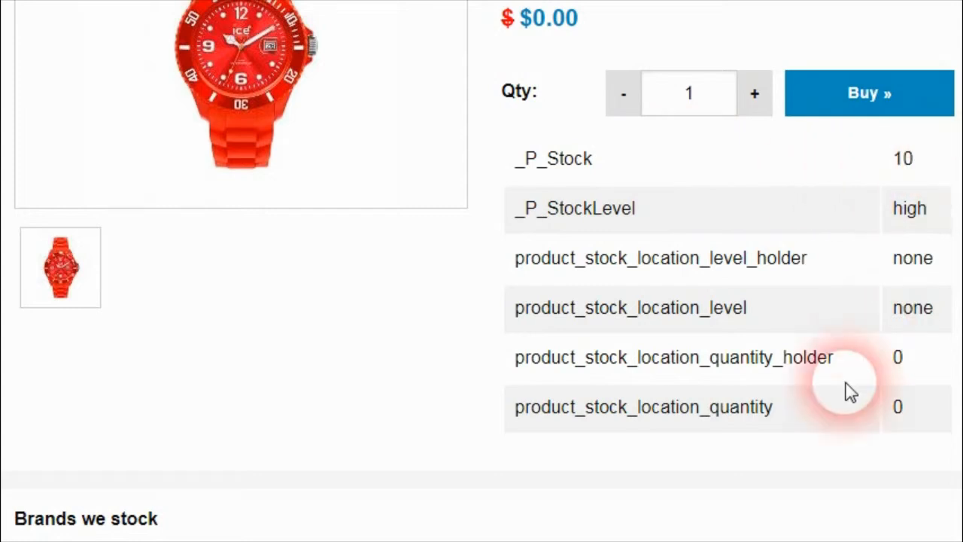
double_click(898, 360)
click(913, 407)
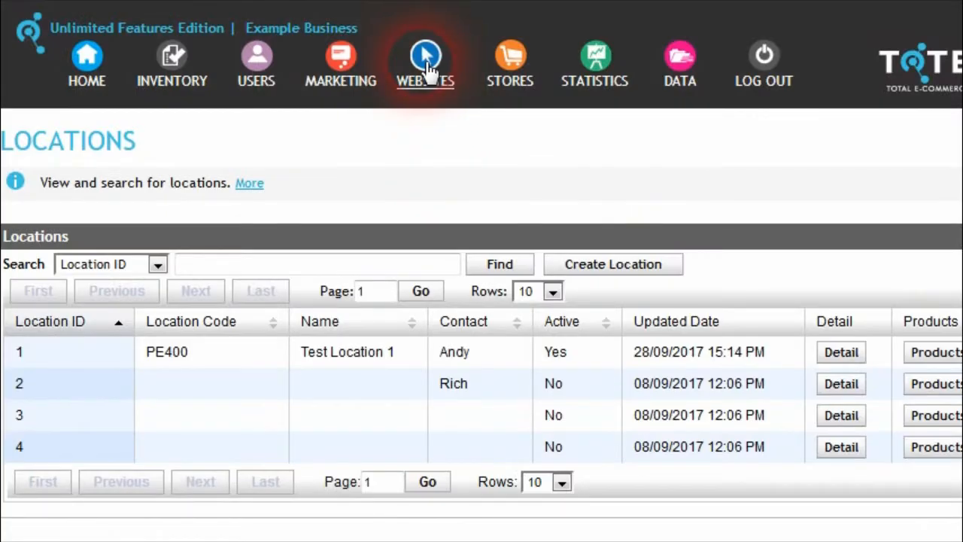
- Open the website management tree and expand Product Quick Add Form under Shopping Basket in the site's Web Area Formats Libraries
click(430, 61)
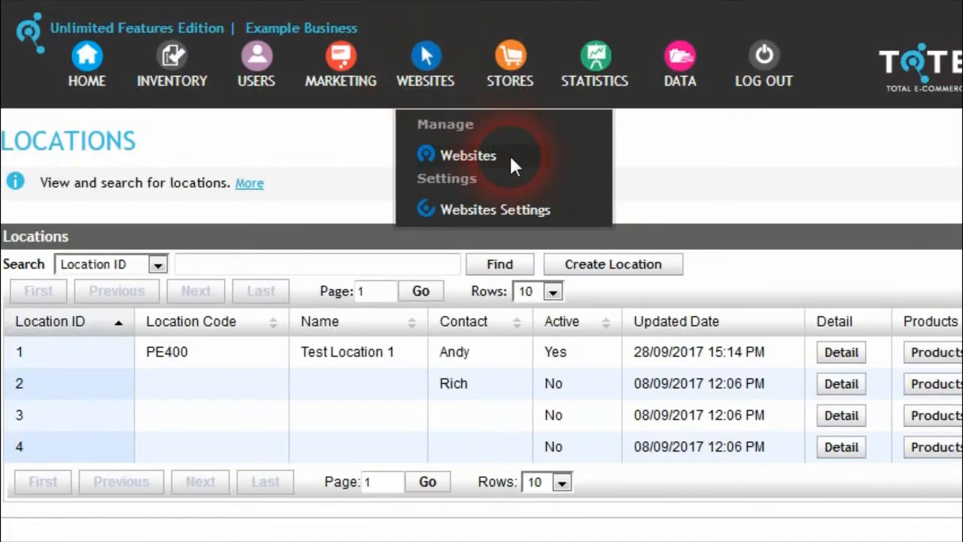
click(488, 158)
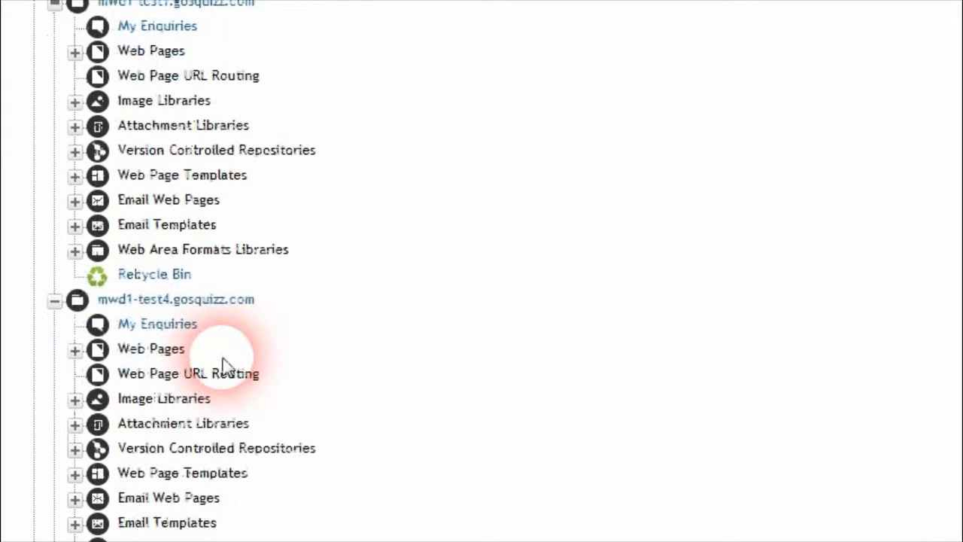
click(74, 251)
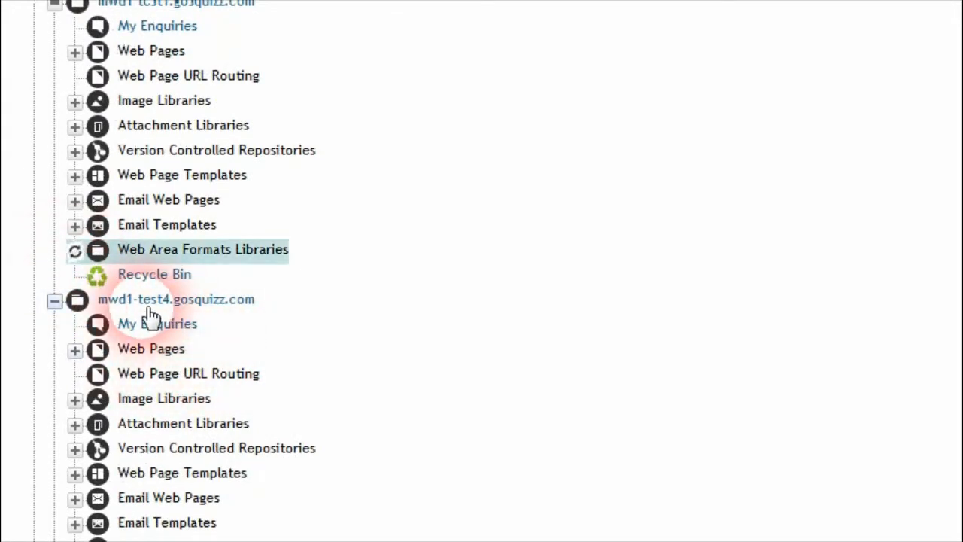
click(95, 294)
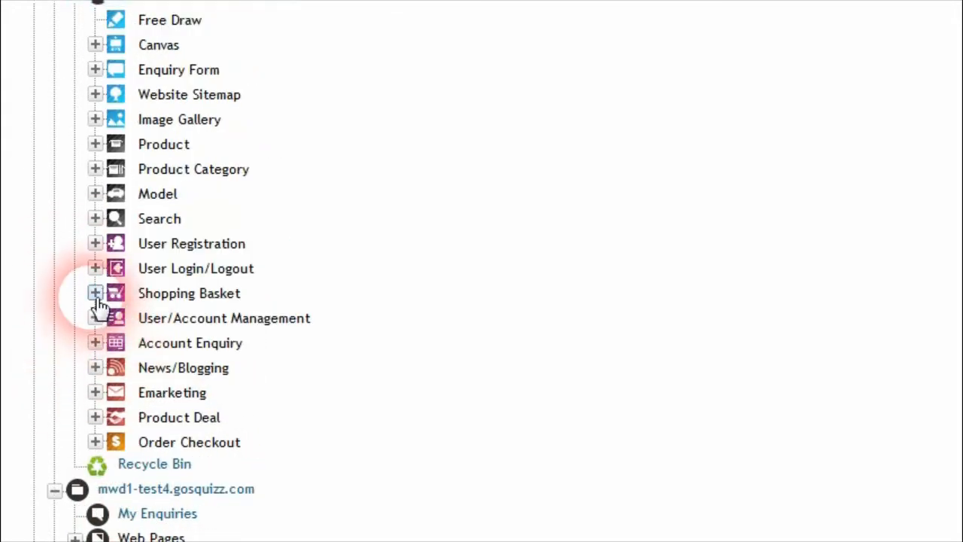
click(117, 317)
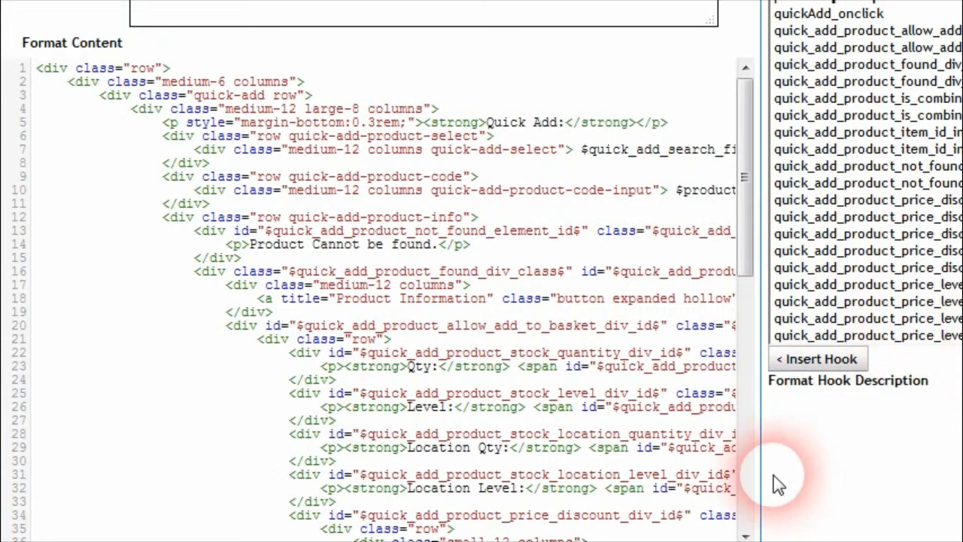
- Read the descriptions of the quick add format's hooks for the stock location level and stock location quantity
scroll(831, 215, down, 6)
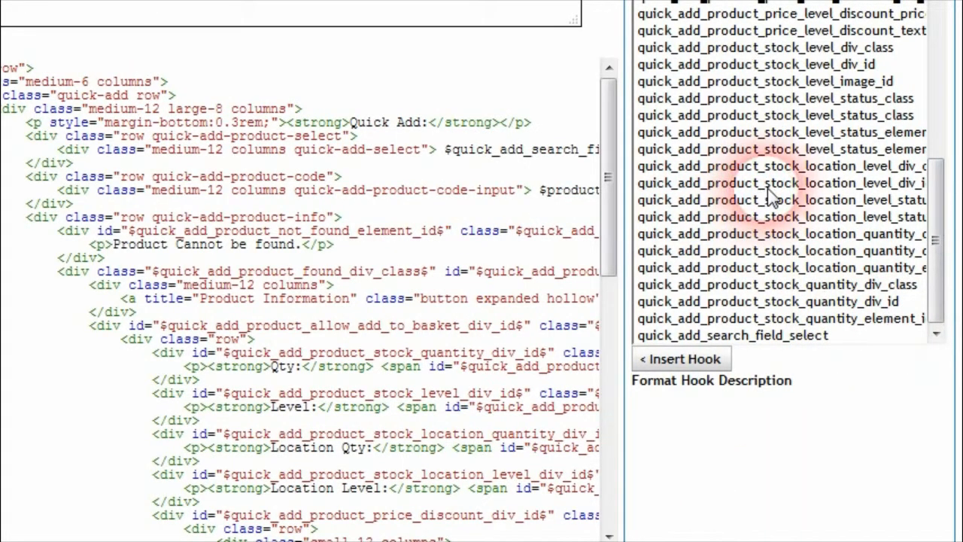
click(816, 201)
click(828, 183)
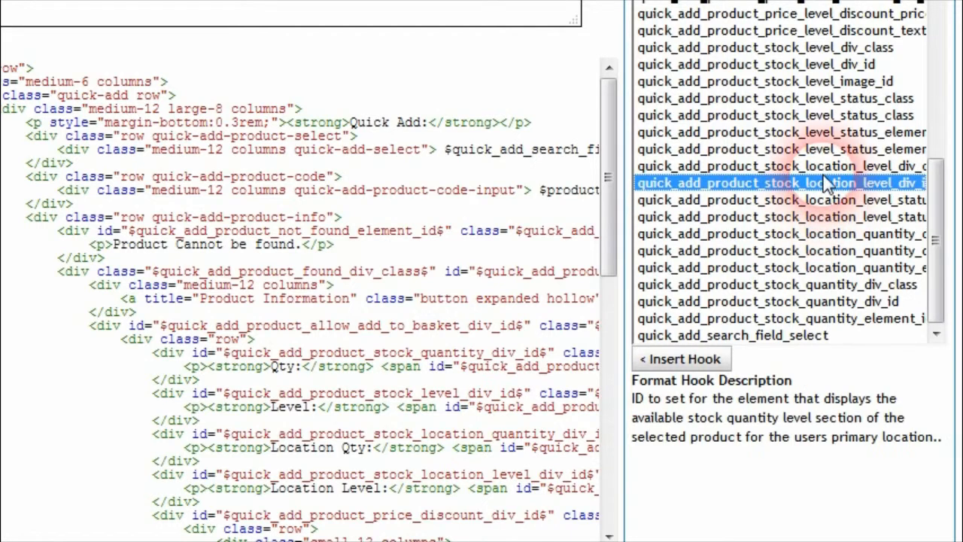
click(827, 167)
click(828, 200)
click(832, 217)
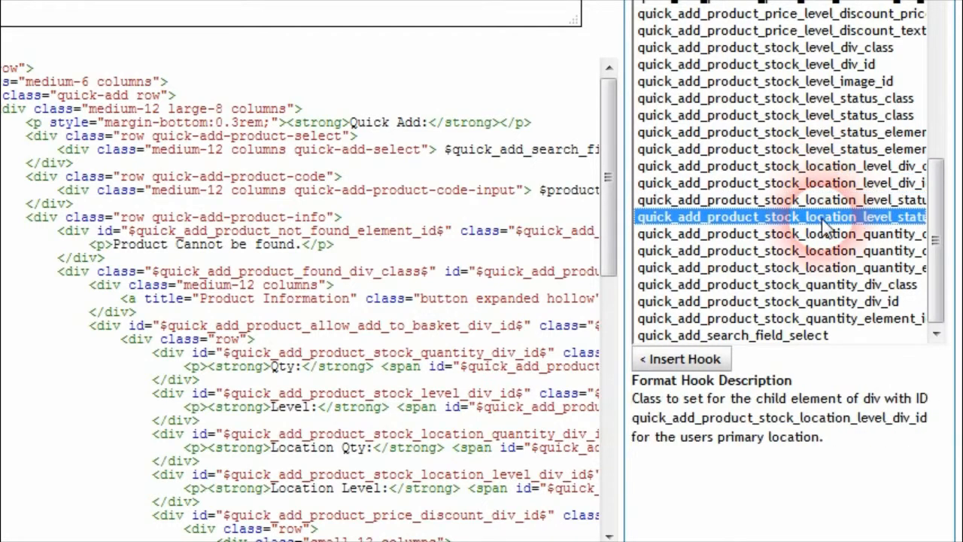
click(841, 235)
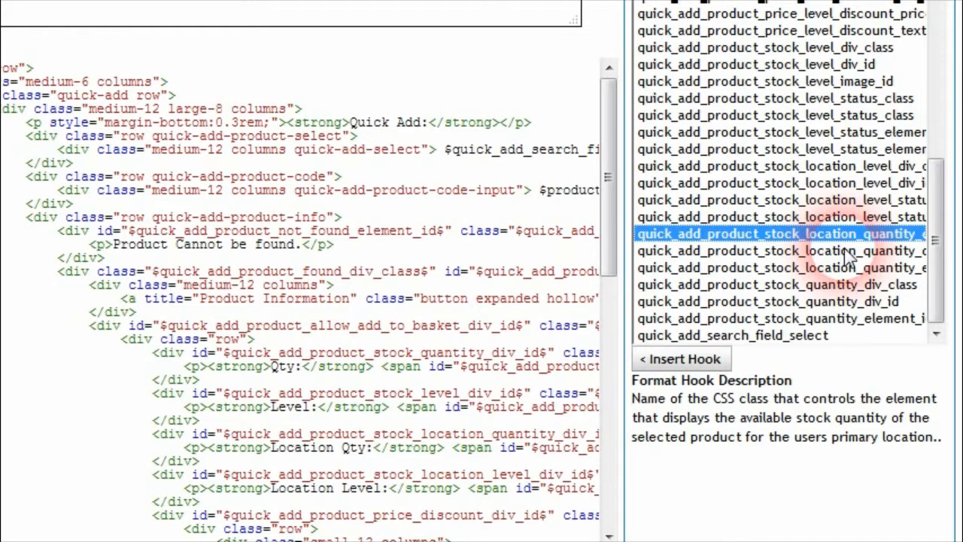
click(849, 251)
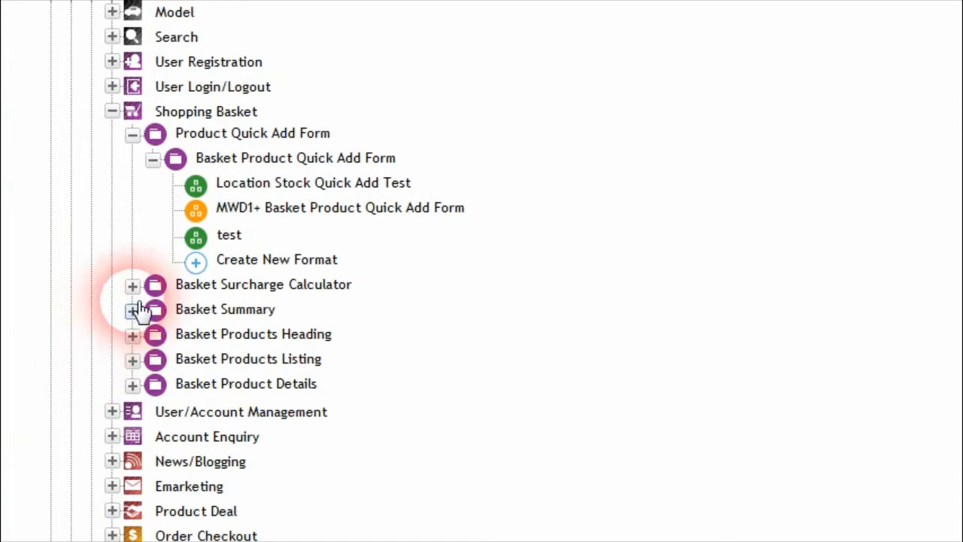
- Open the Basket Products With Dimensions format under Basket Product Record and read the product_stock_location_level hook description
click(132, 134)
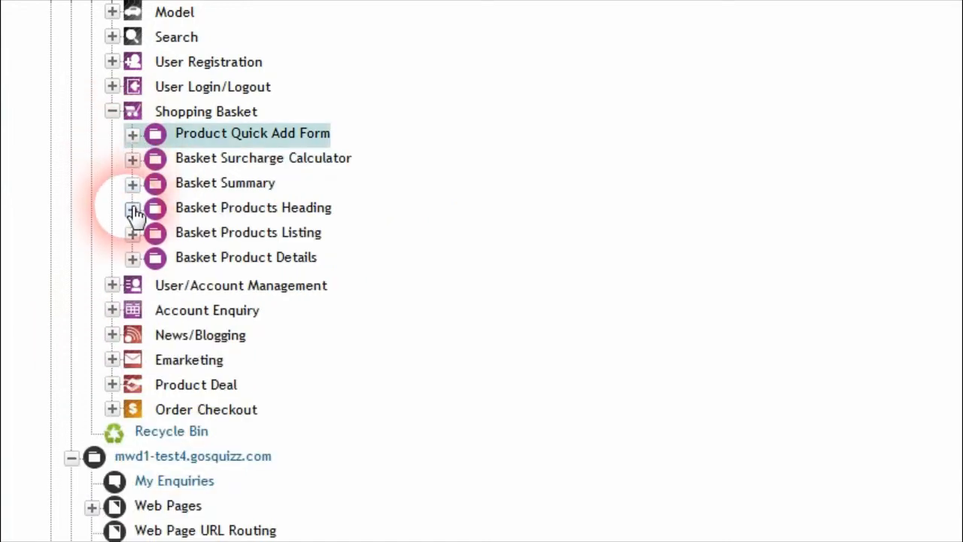
click(132, 234)
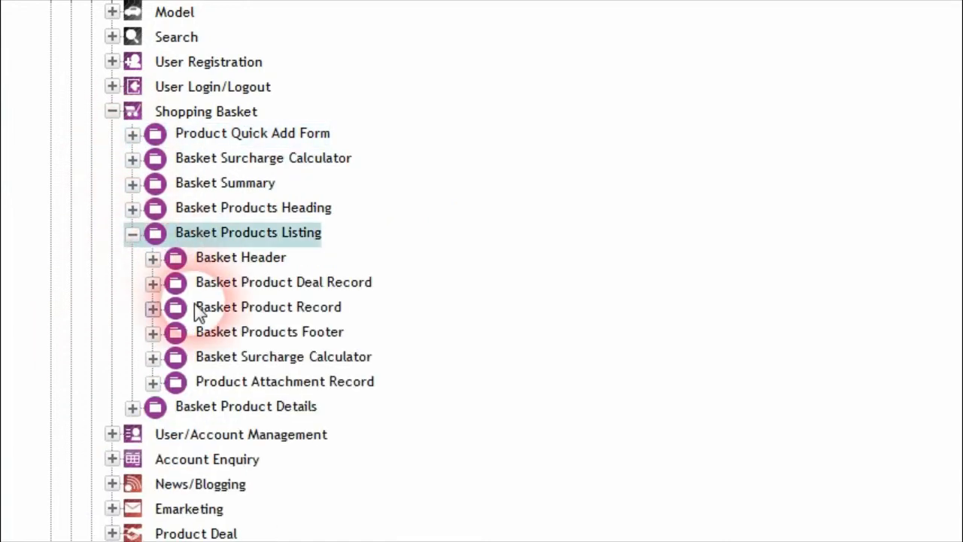
click(153, 309)
click(313, 426)
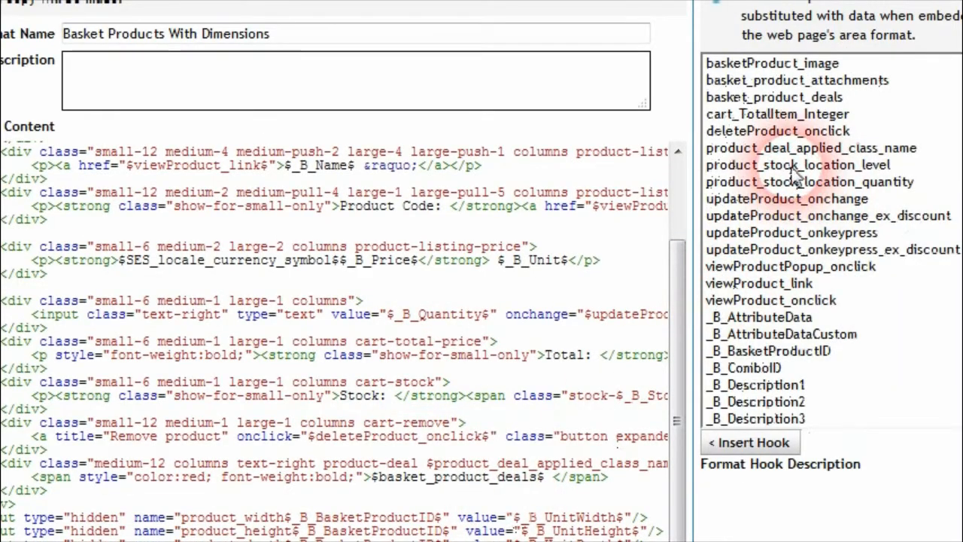
click(796, 167)
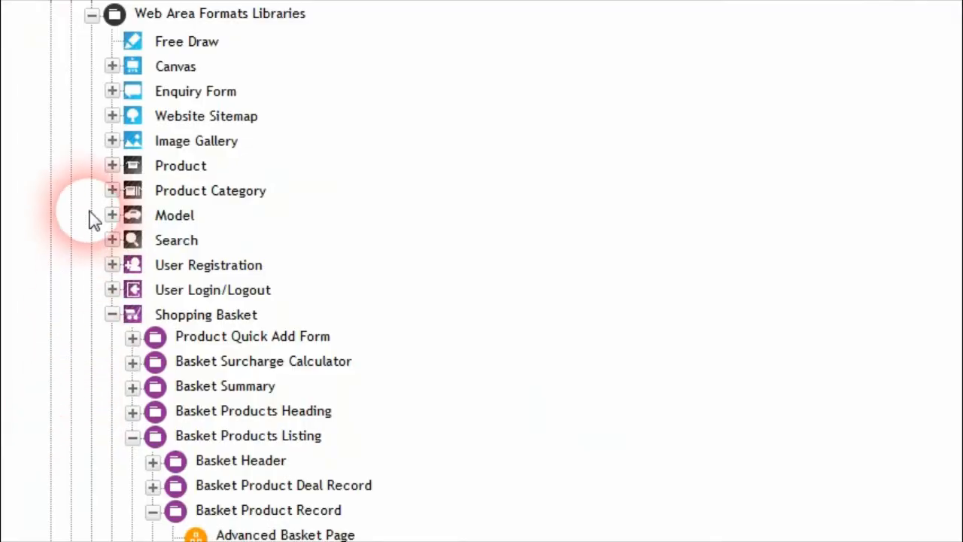
- Open the Flag placeholder demo format under Product Detail in the Product format library
click(111, 166)
click(133, 238)
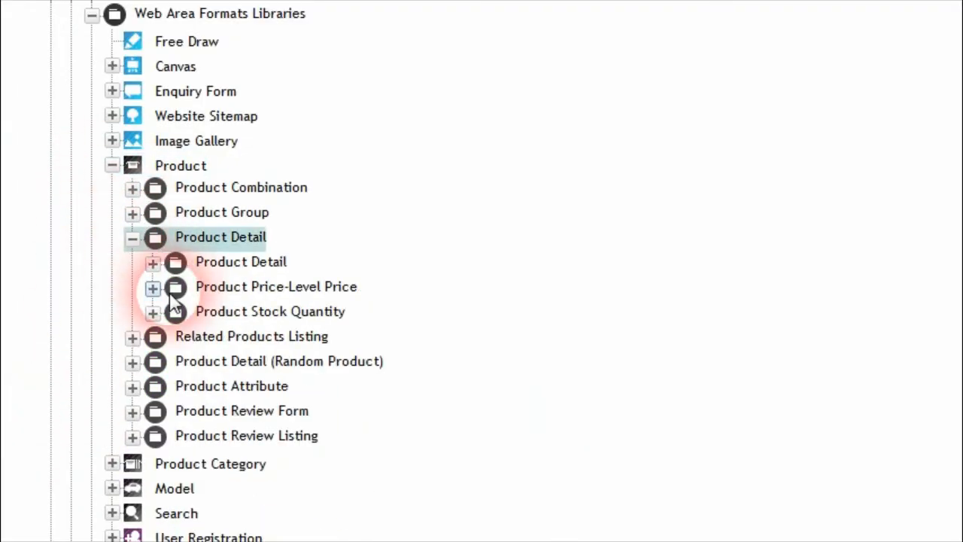
click(153, 263)
scroll(183, 370, down, 5)
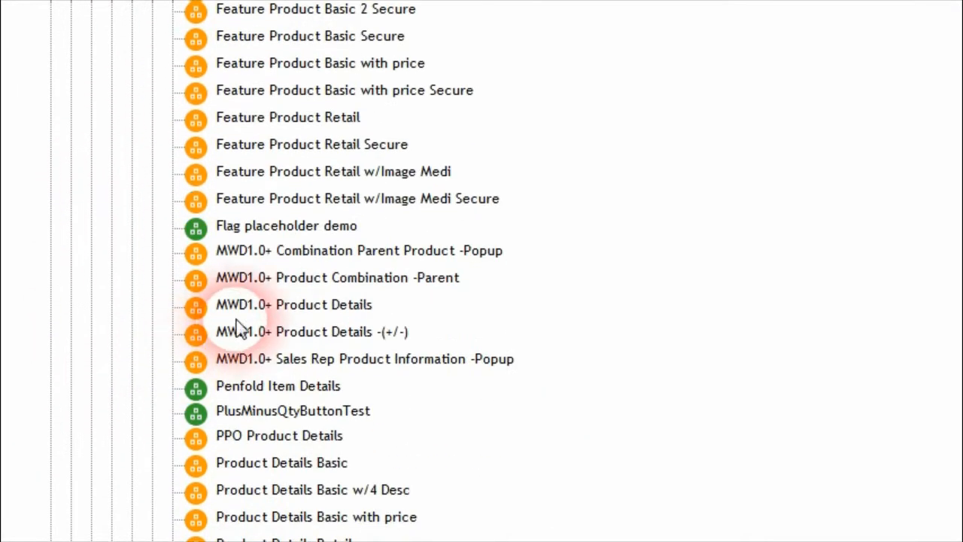
click(346, 226)
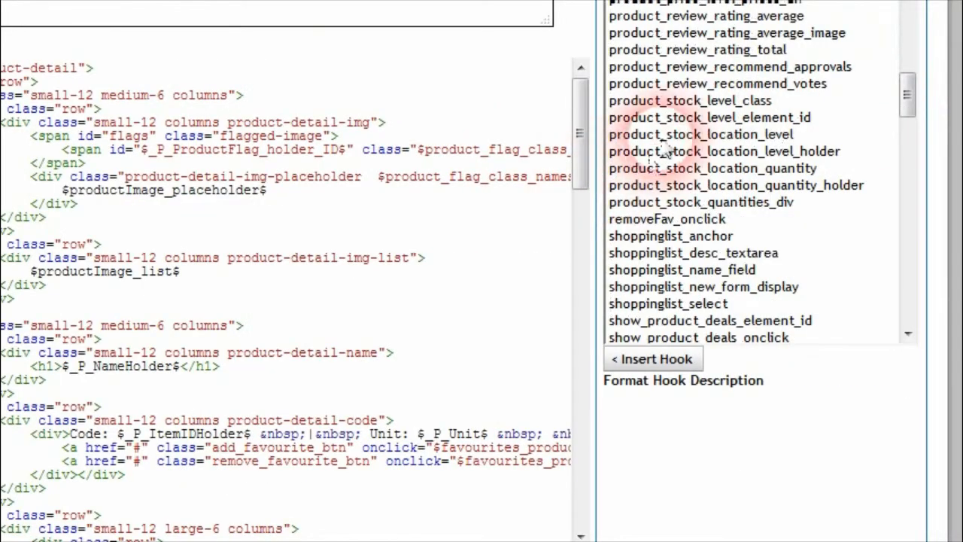
- Read the descriptions of the product detail format's stock location level, level holder and quantity holder hooks
click(696, 102)
click(702, 136)
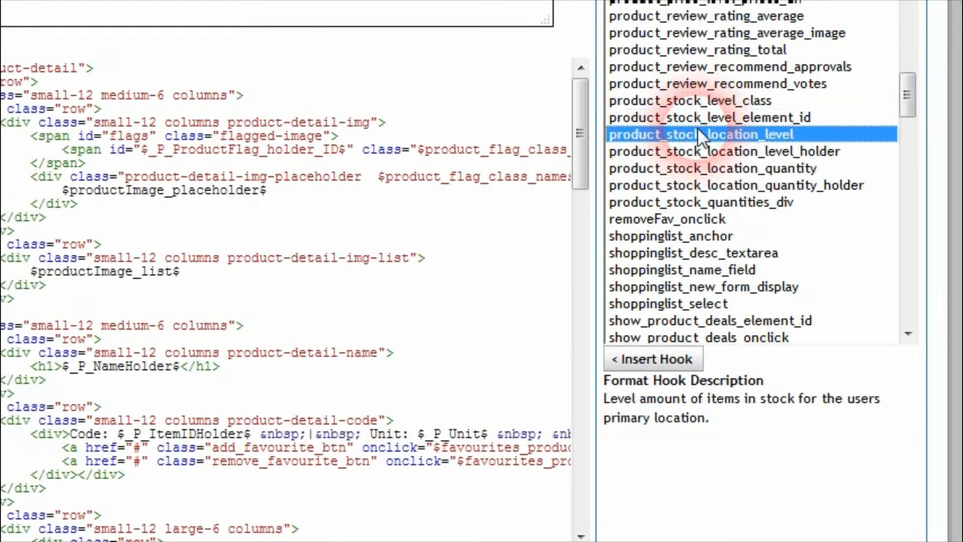
click(782, 153)
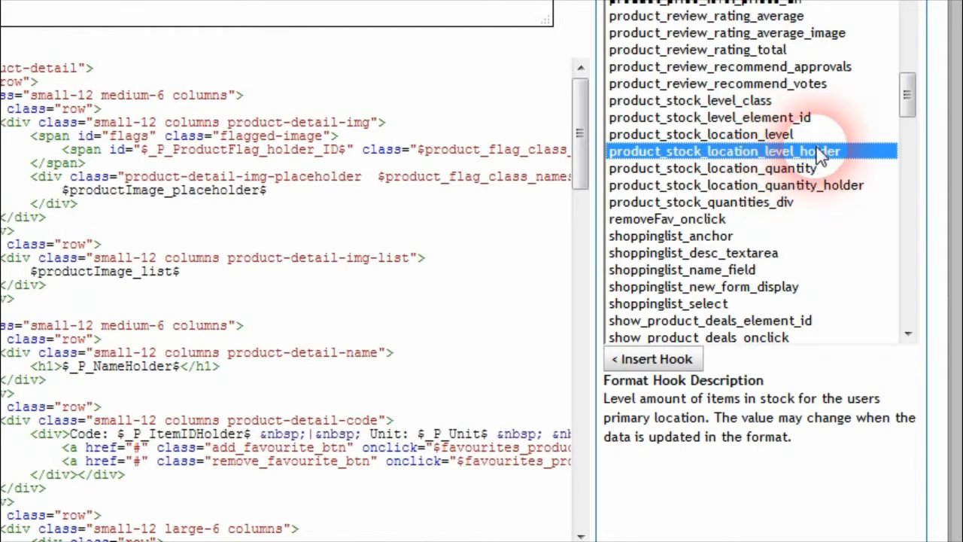
click(810, 186)
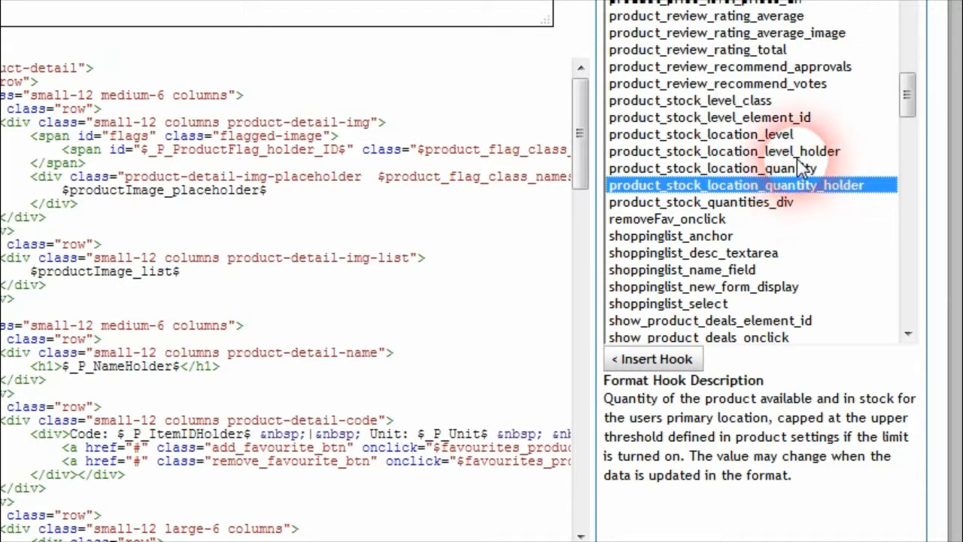
click(796, 153)
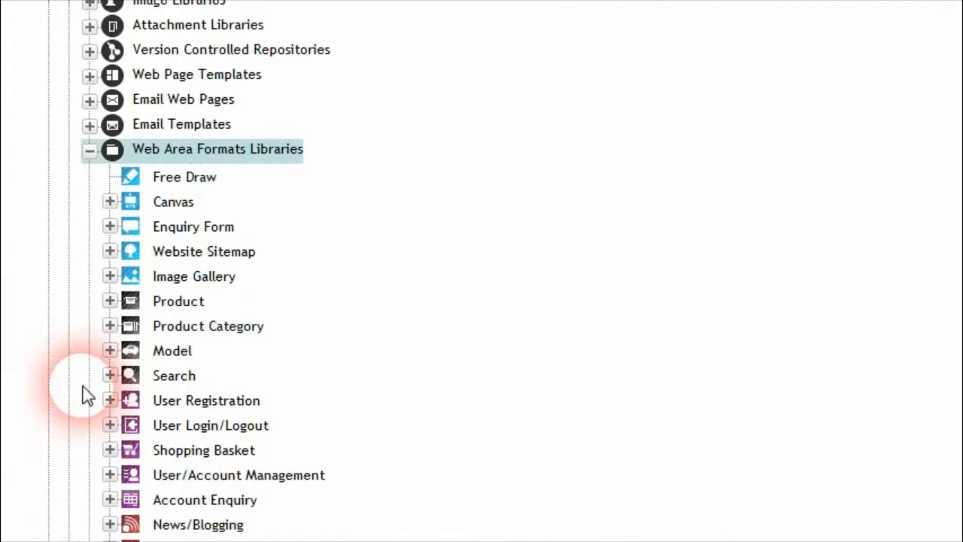
- Check the Product Category and Search format libraries and expand Product Search Record under Product Search Results Listing
scroll(98, 388, down, 1)
click(110, 347)
scroll(83, 380, down, 2)
scroll(119, 386, down, 1)
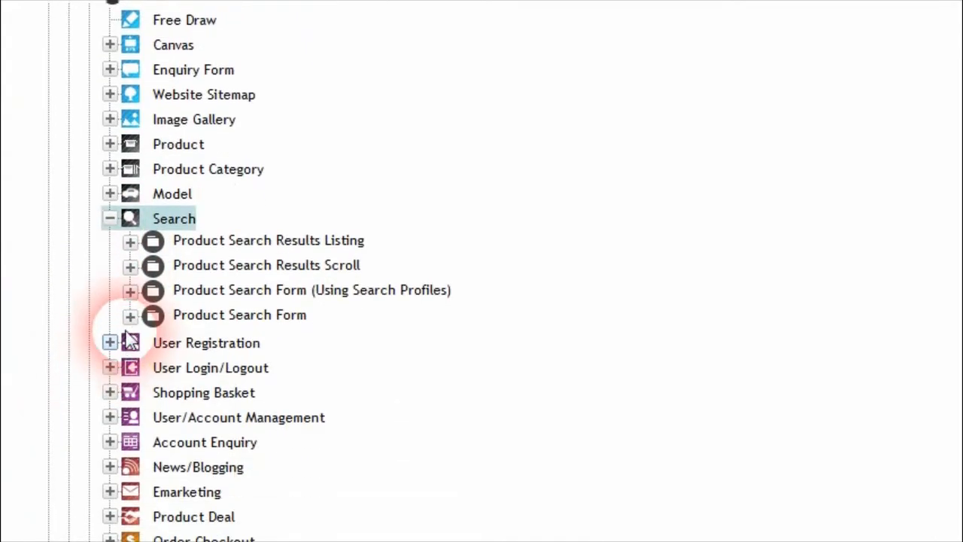
click(131, 242)
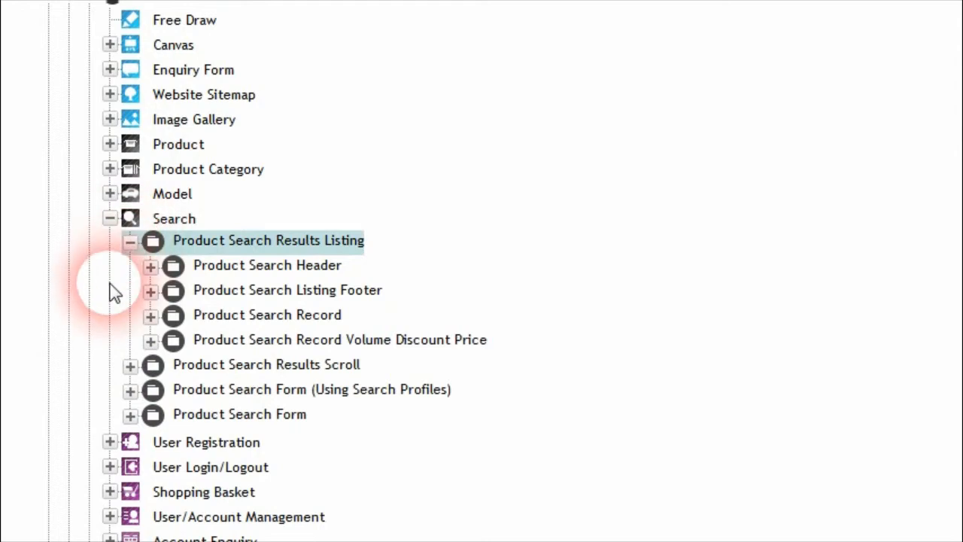
click(120, 171)
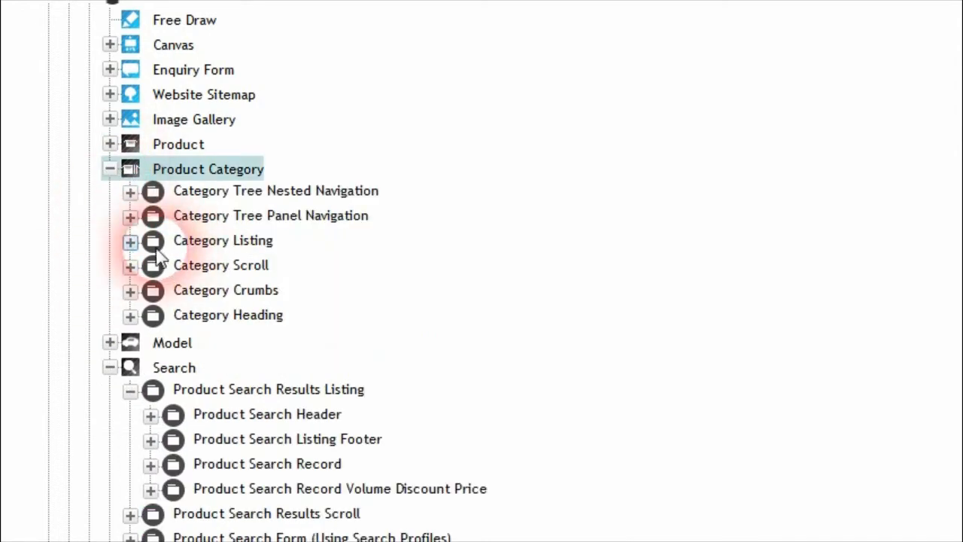
click(120, 174)
click(151, 316)
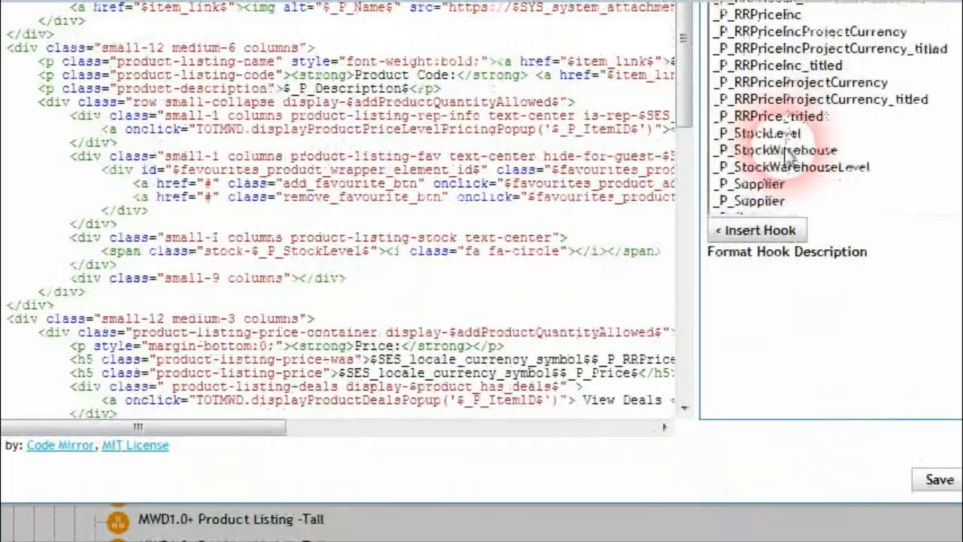
- Read the _P_StockWarehouse and _P_StockWarehouseLevel hook descriptions in the product listing format and check the stock indicators on the website's product listing
scroll(797, 136, down, 2)
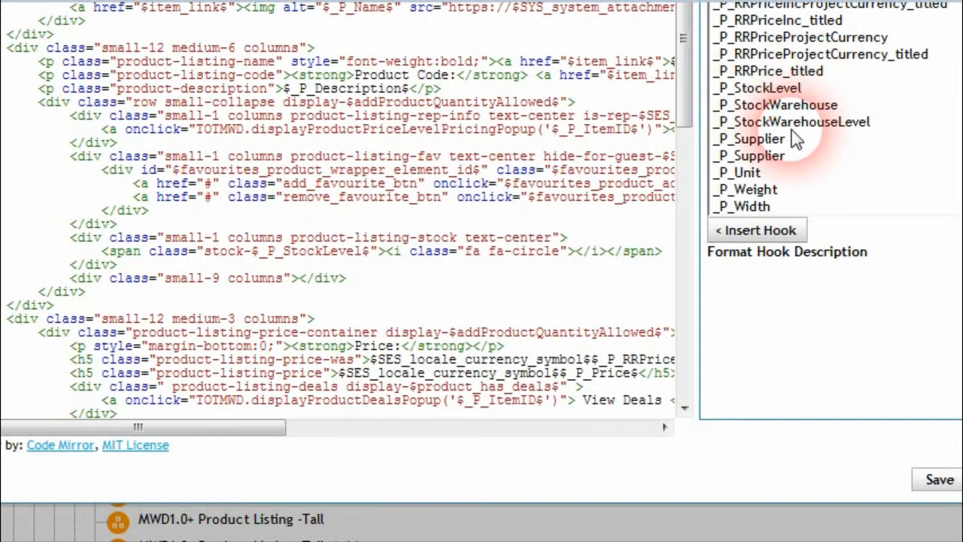
click(830, 110)
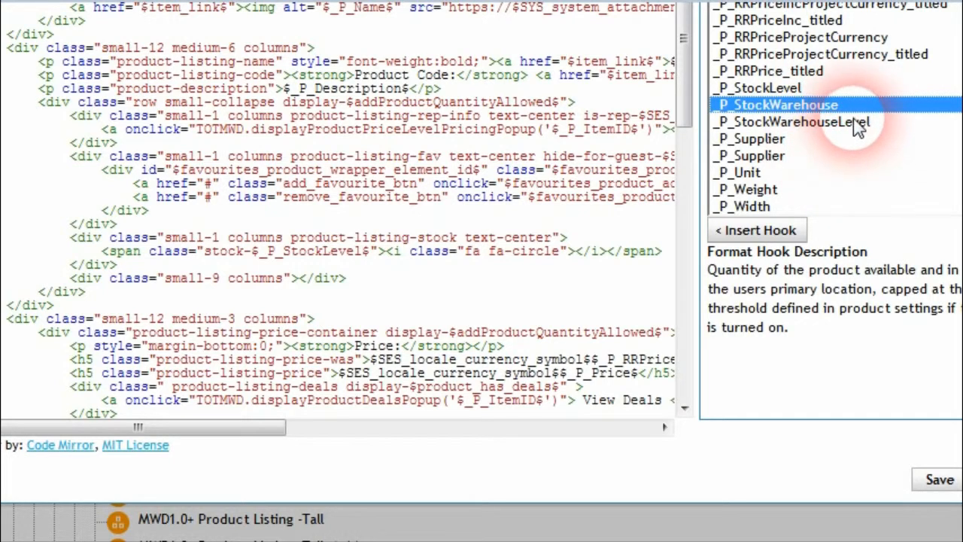
click(859, 124)
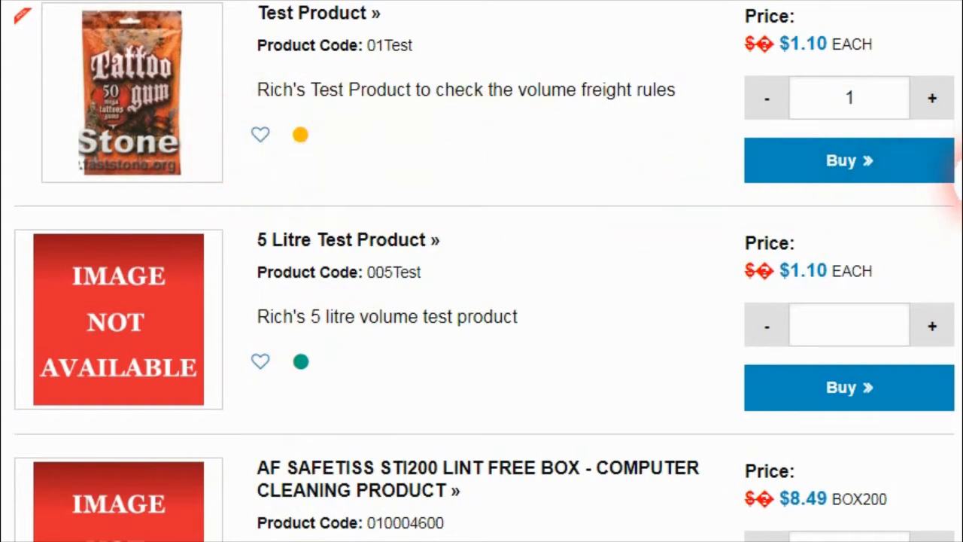
scroll(430, 312, down, 5)
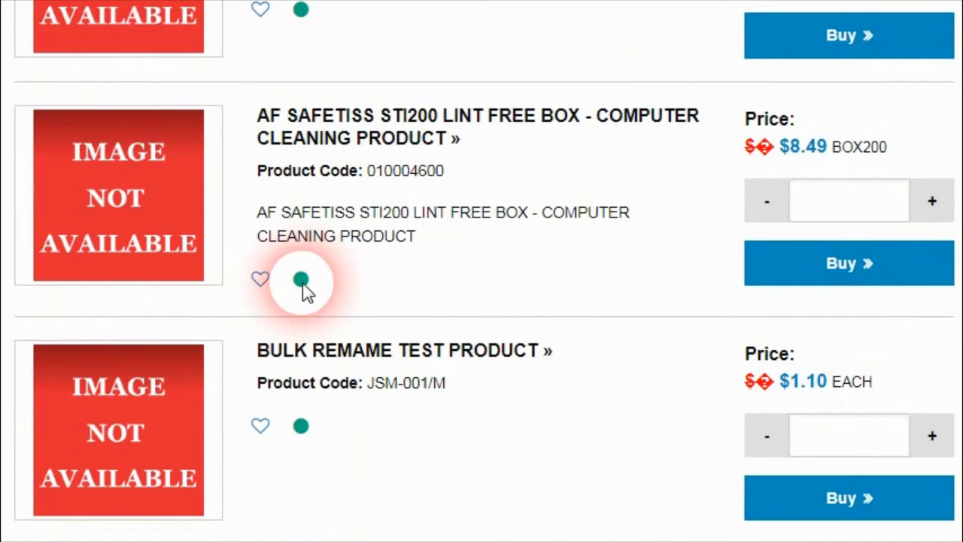
scroll(941, 302, down, 5)
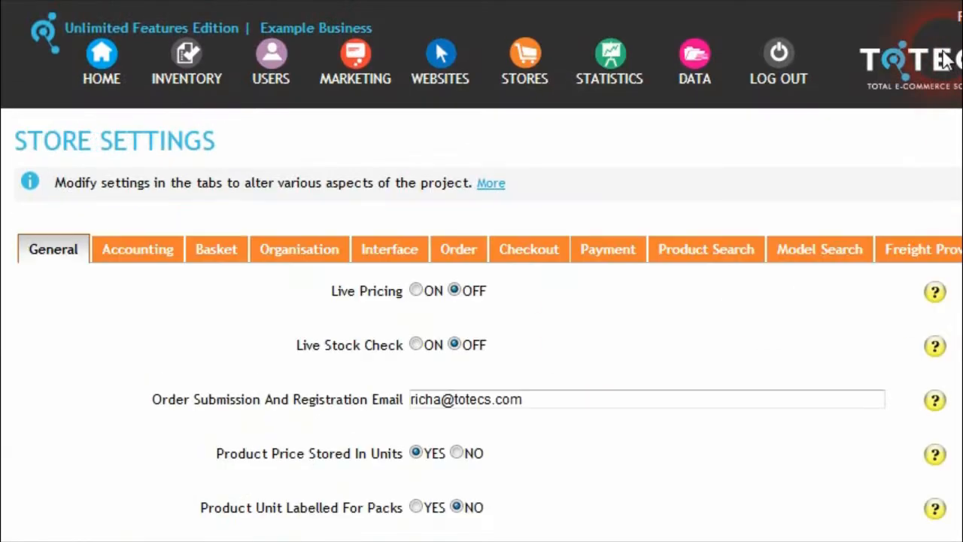
- Check the inventory management options, including Locations, and open the Basket section of the store settings
click(184, 79)
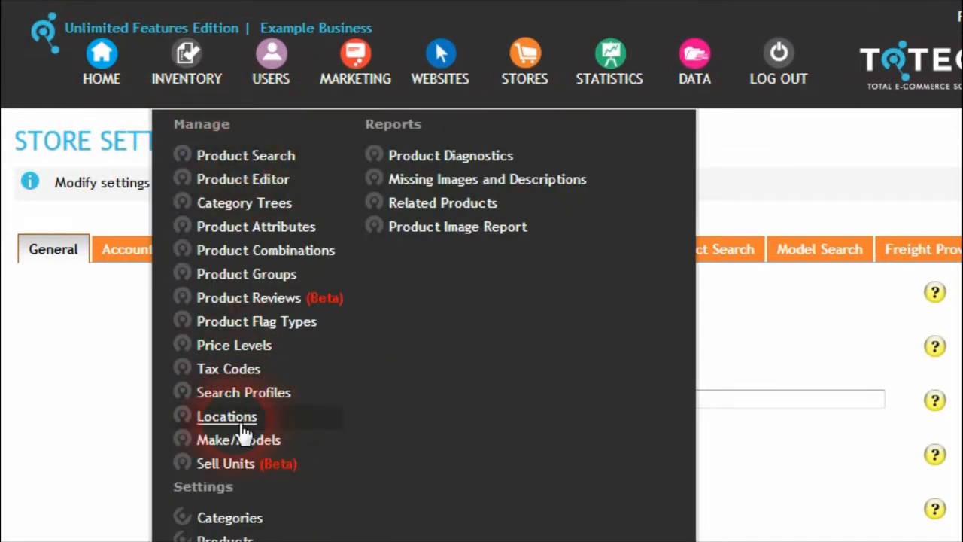
click(183, 75)
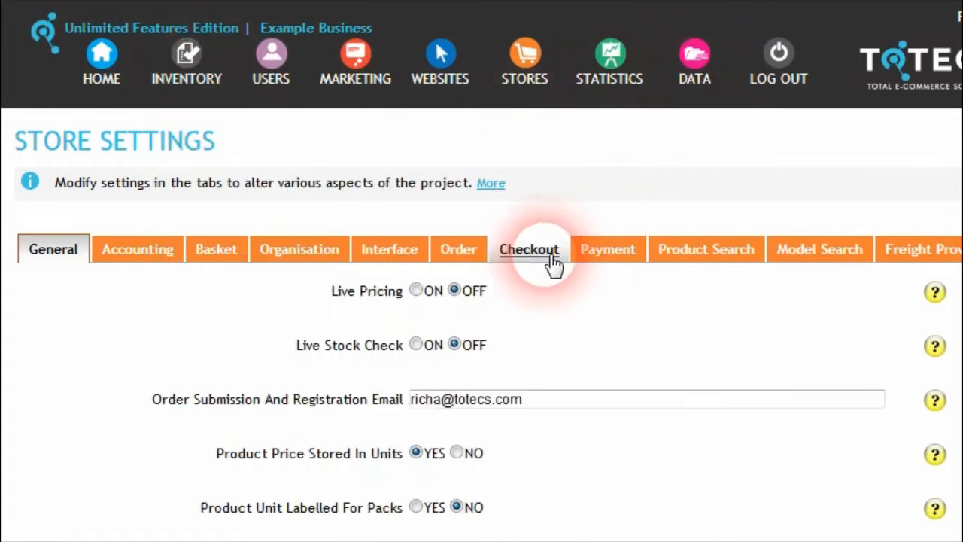
click(527, 83)
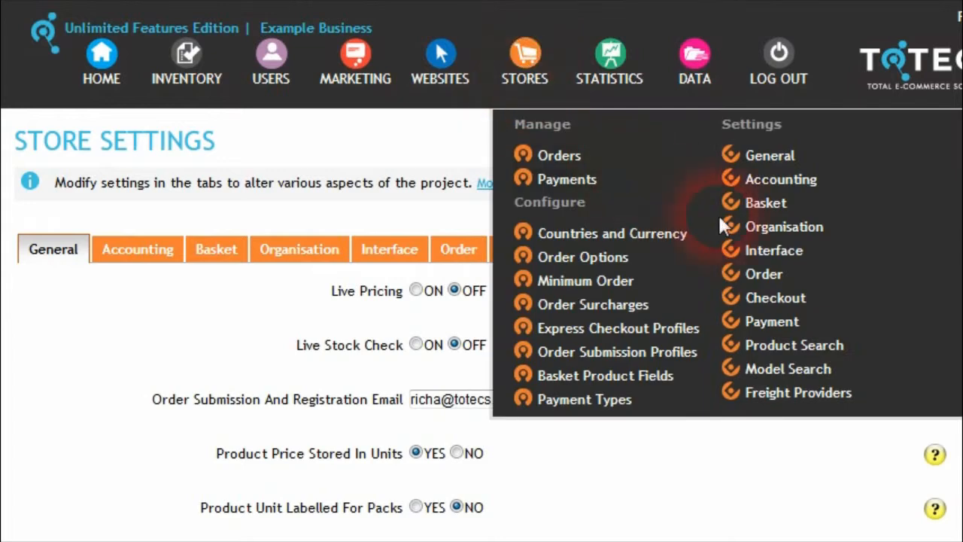
click(768, 207)
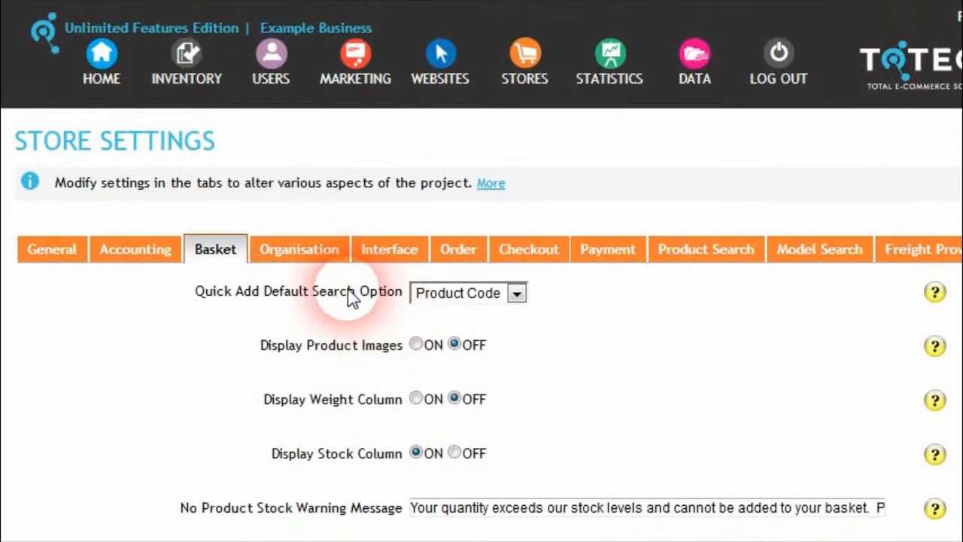
- Open the connector data imports and locate the Warehouses and Product Stock import type
mouse_move(184, 79)
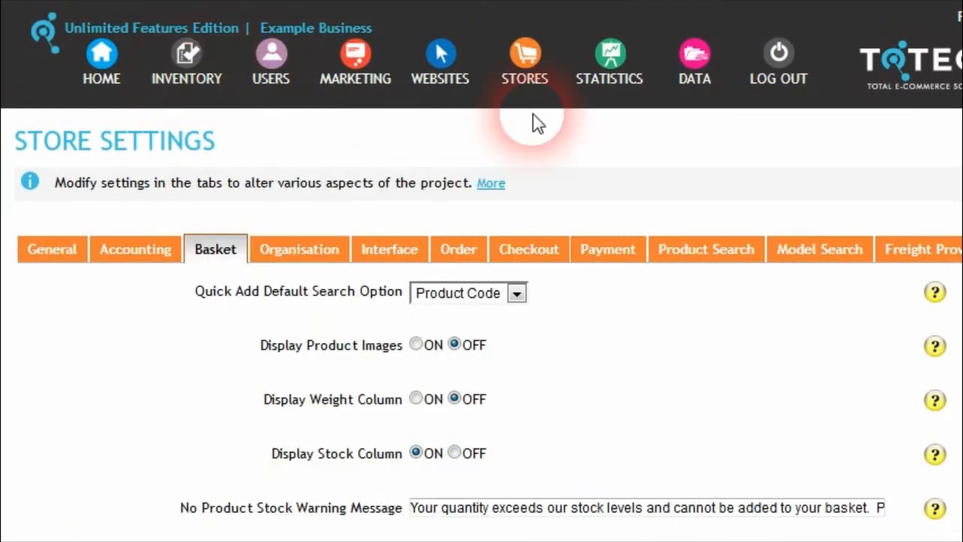
mouse_move(700, 66)
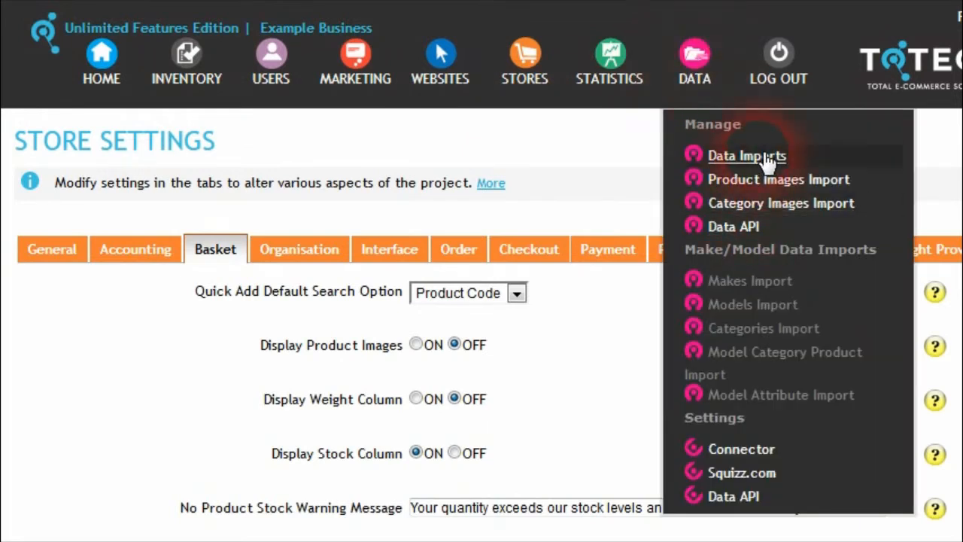
click(711, 159)
click(247, 253)
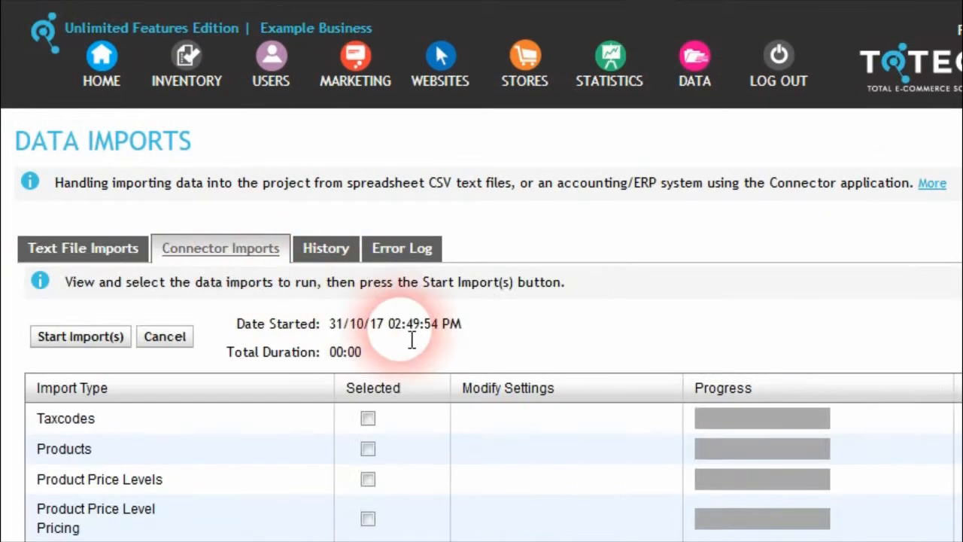
scroll(404, 329, down, 5)
scroll(404, 329, down, 3)
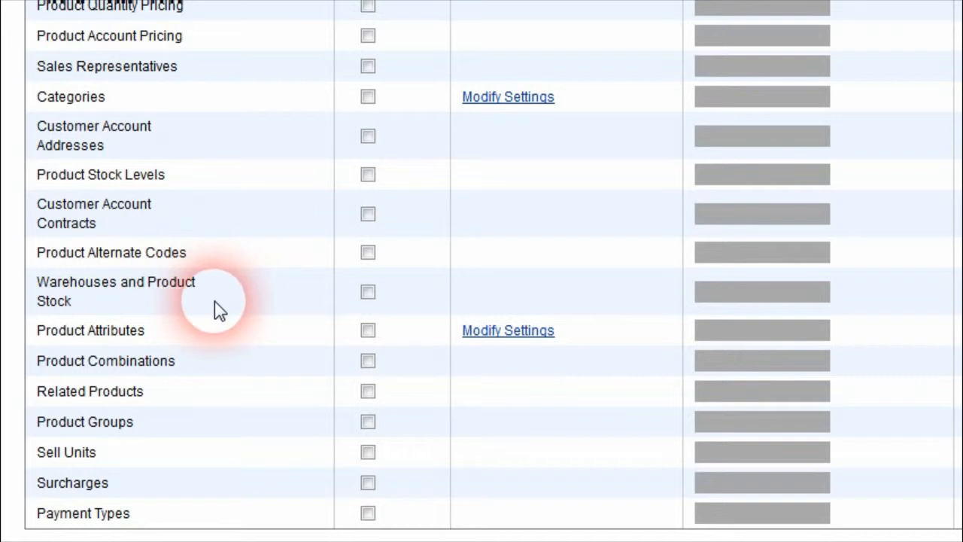
triple_click(47, 292)
click(129, 313)
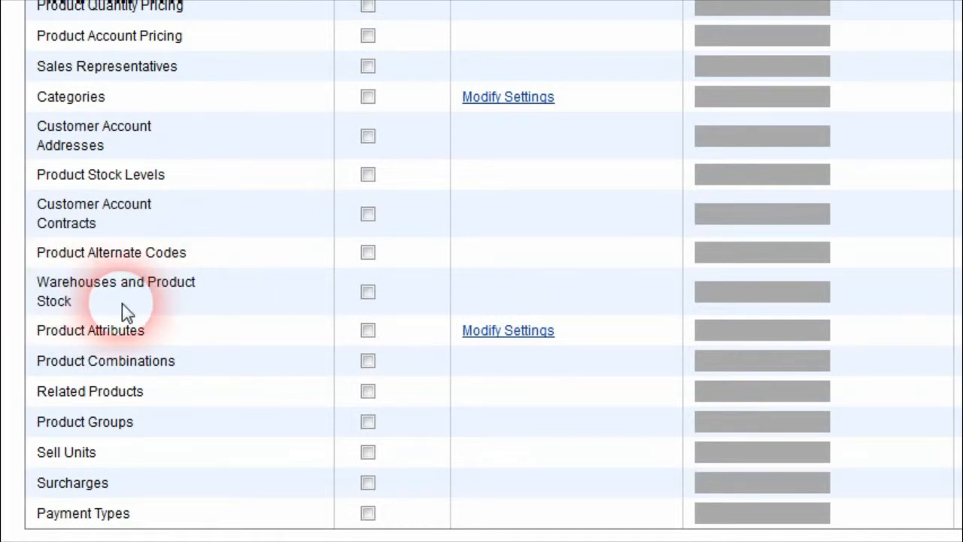
- Locate the Customer Accounts import type in the connector import list
scroll(161, 329, up, 3)
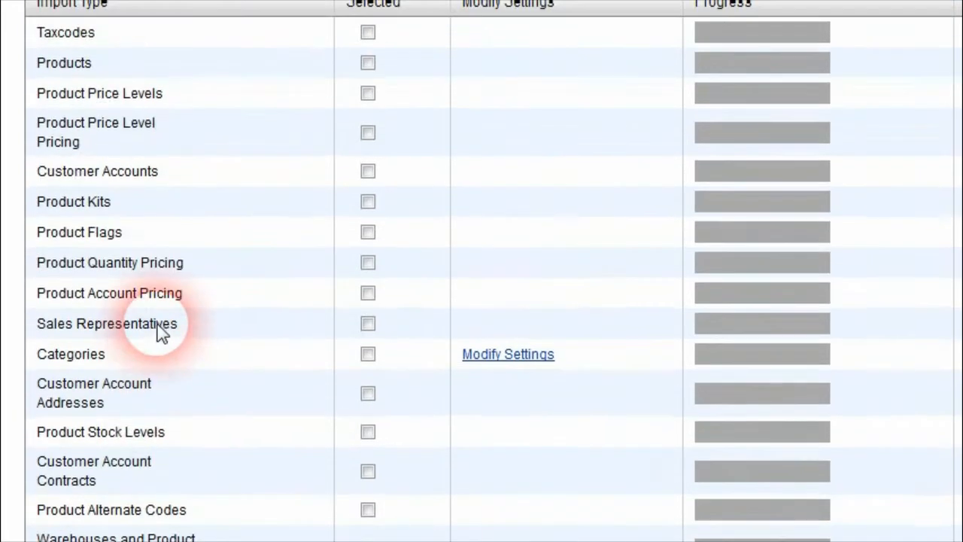
drag(185, 173, 68, 190)
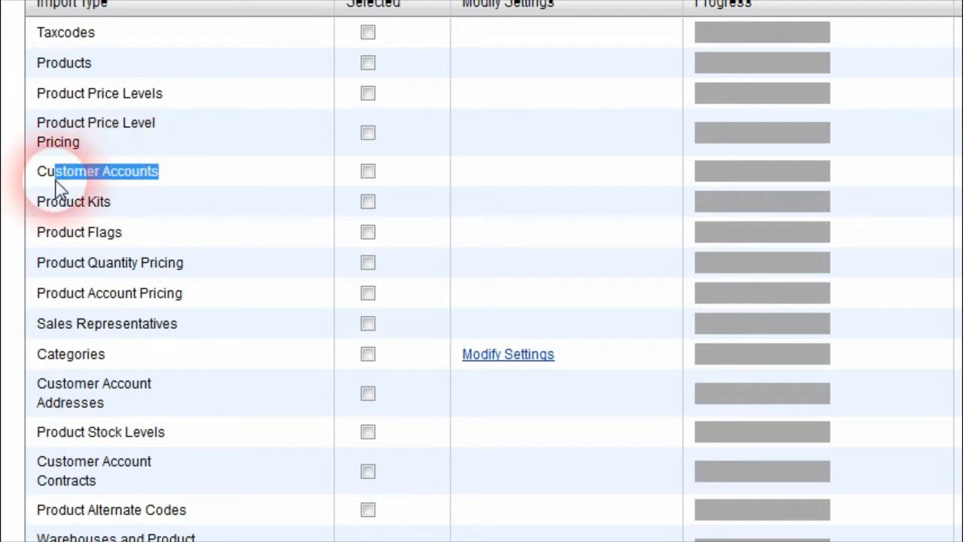
click(75, 189)
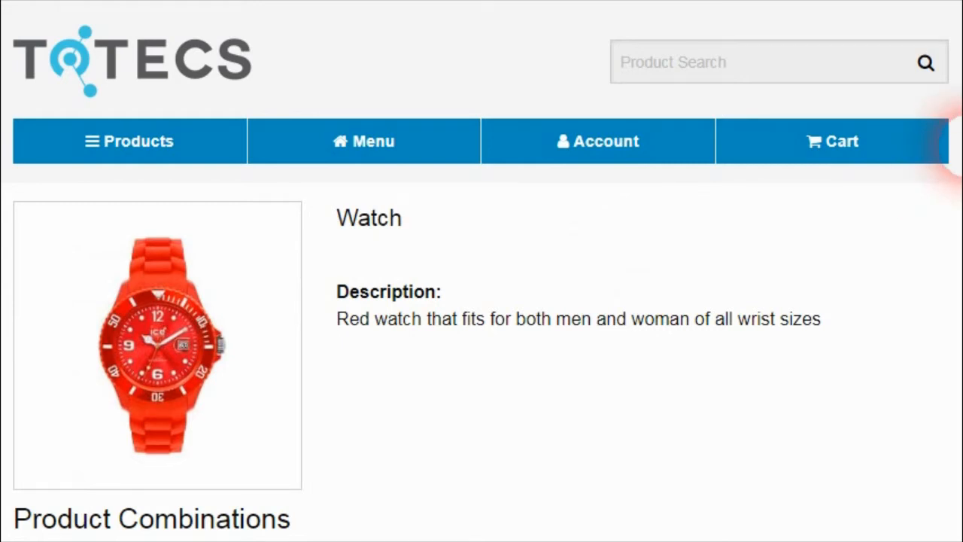
- Examine the Watch page's Product Combinations list, including each combination's code, price, stock indicator and quantity field
drag(962, 146, 962, 161)
scroll(307, 90, down, 5)
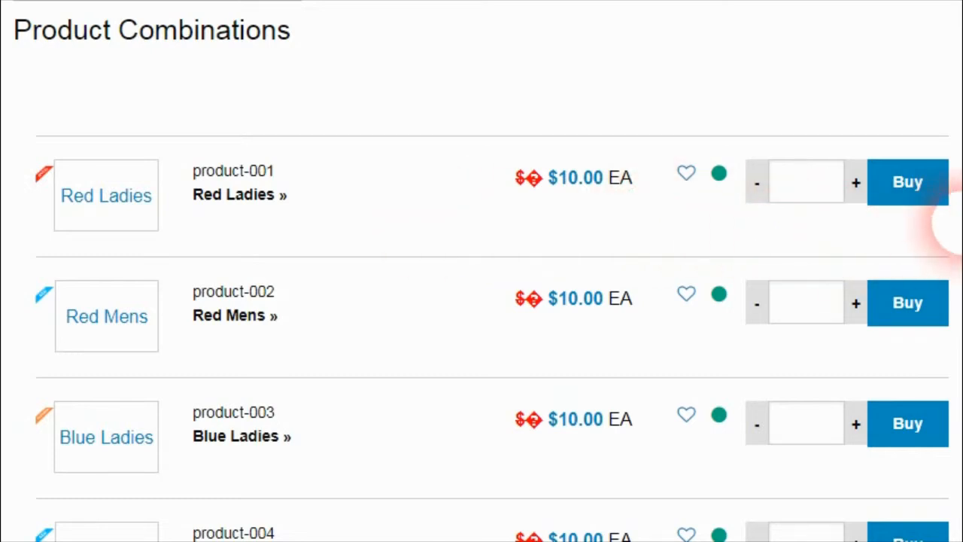
scroll(948, 226, down, 2)
scroll(954, 279, down, 2)
scroll(954, 297, up, 1)
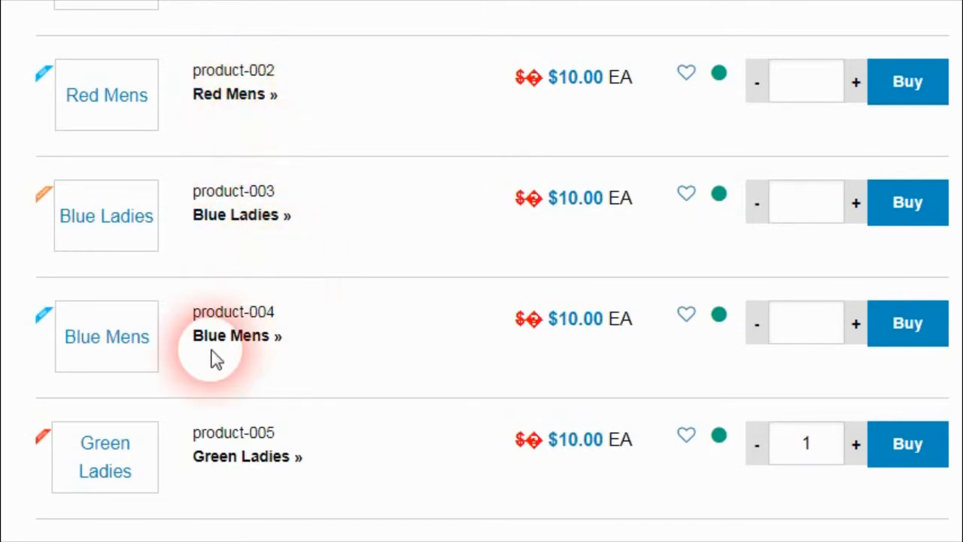
scroll(274, 358, down, 2)
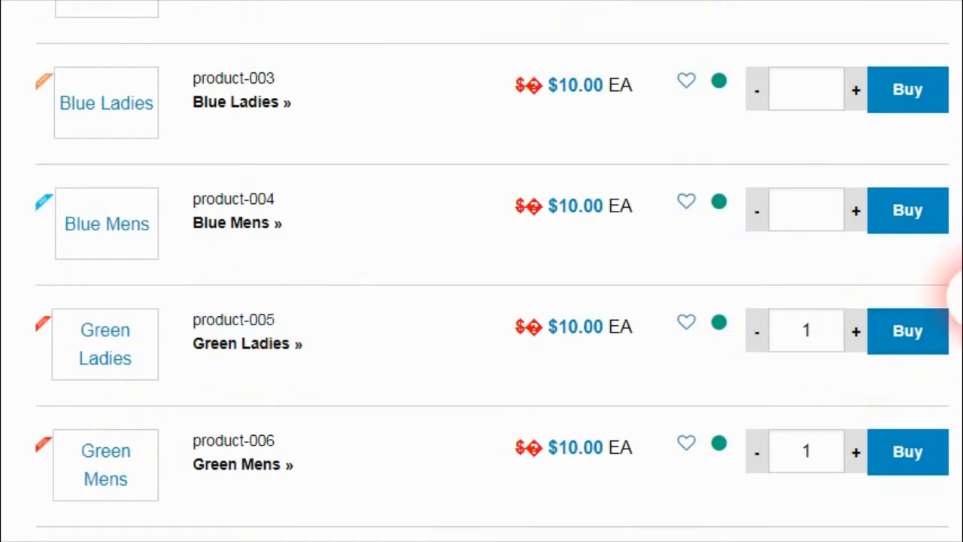
scroll(955, 323, down, 4)
scroll(954, 361, down, 6)
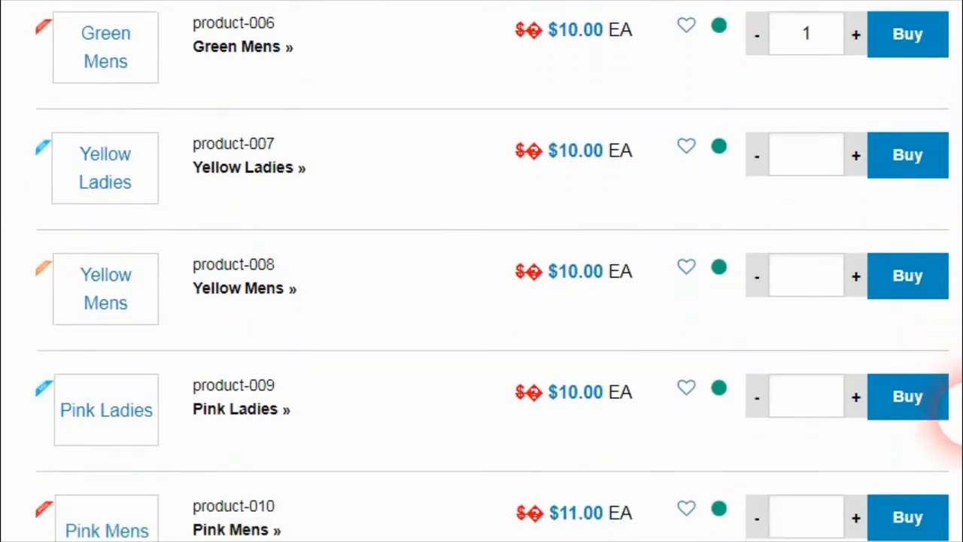
scroll(950, 421, up, 12)
scroll(955, 260, up, 10)
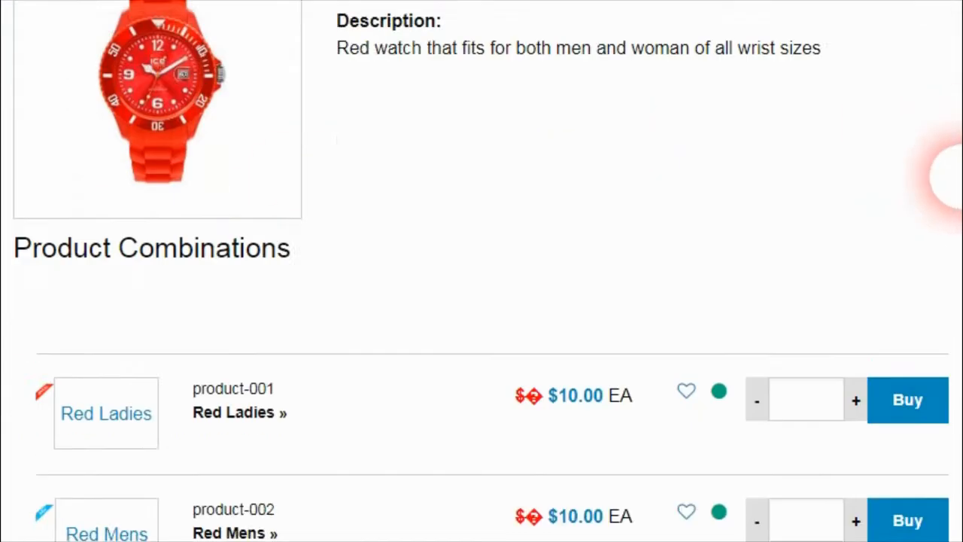
- Set the Red Ladies, Red Mens and Blue Ladies quantities to 1, add a product to the cart and dismiss the confirmation
scroll(949, 166, down, 6)
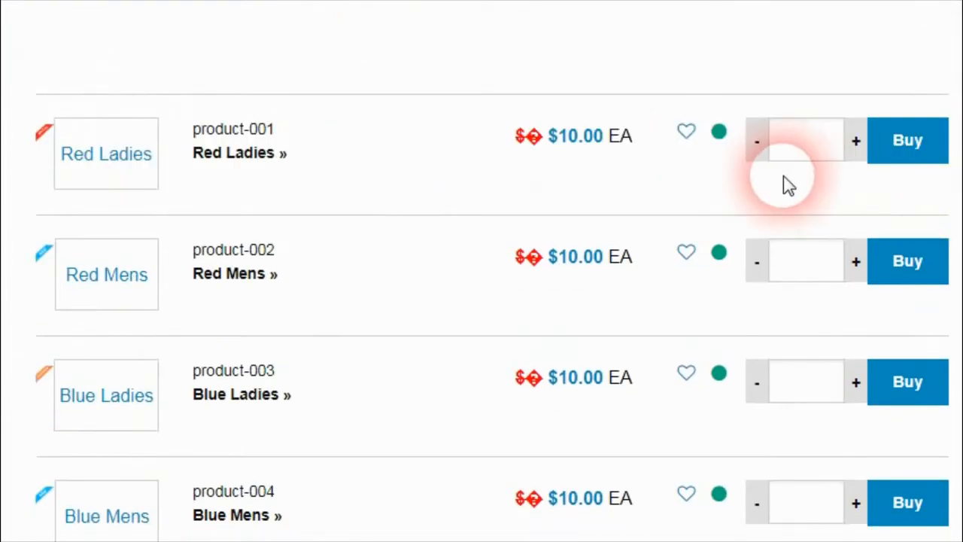
click(857, 141)
click(855, 261)
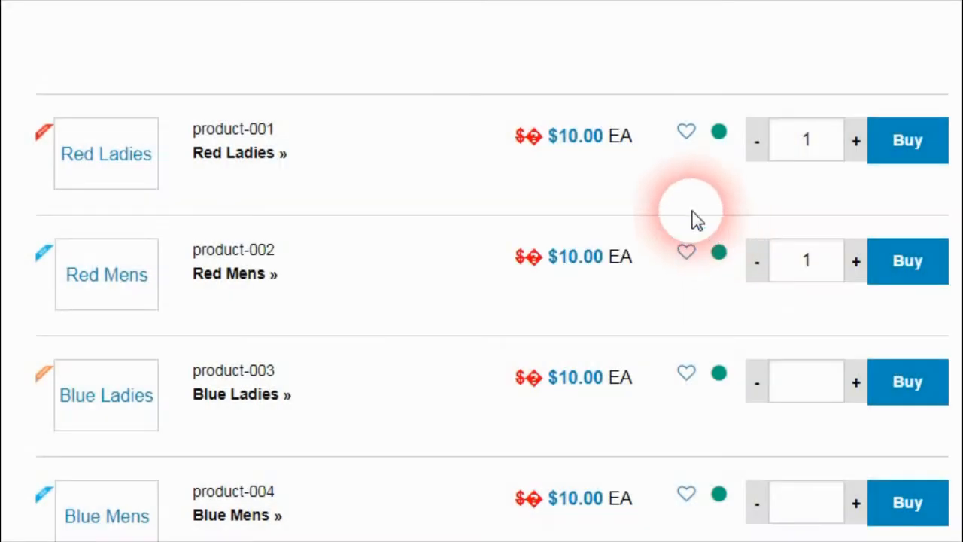
scroll(850, 301, down, 2)
click(856, 267)
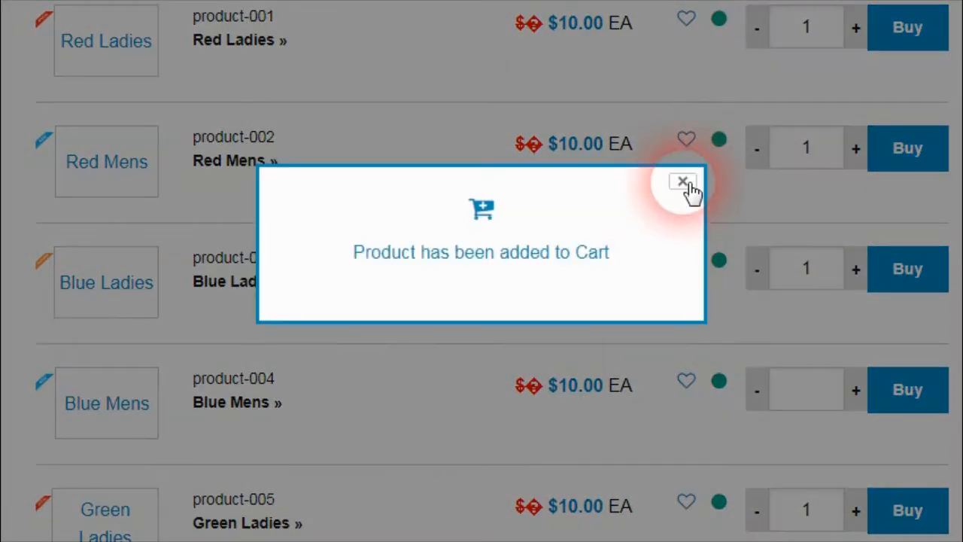
click(683, 182)
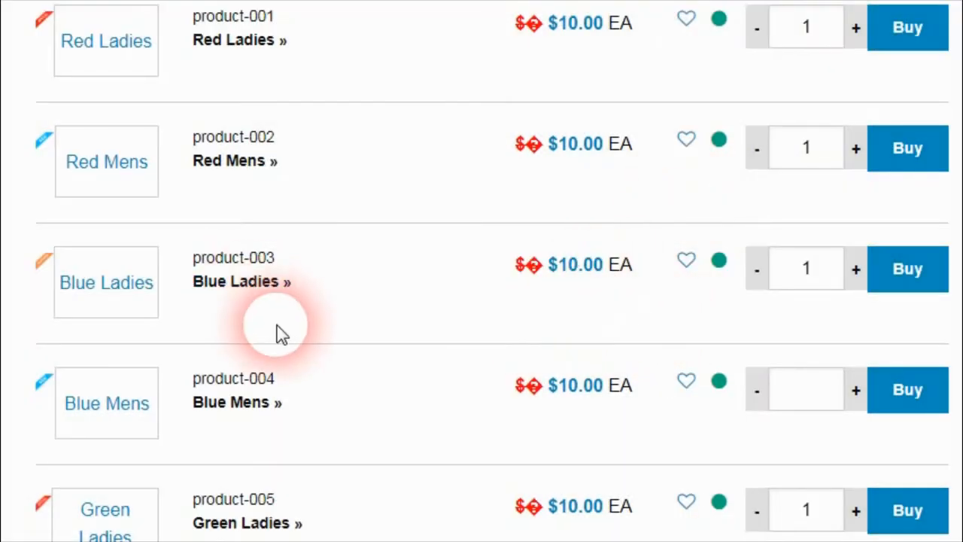
- Open the Blue Ladies product page separately, examine its details and stock information, and return to the Watch combinations page
right_click(247, 284)
click(301, 298)
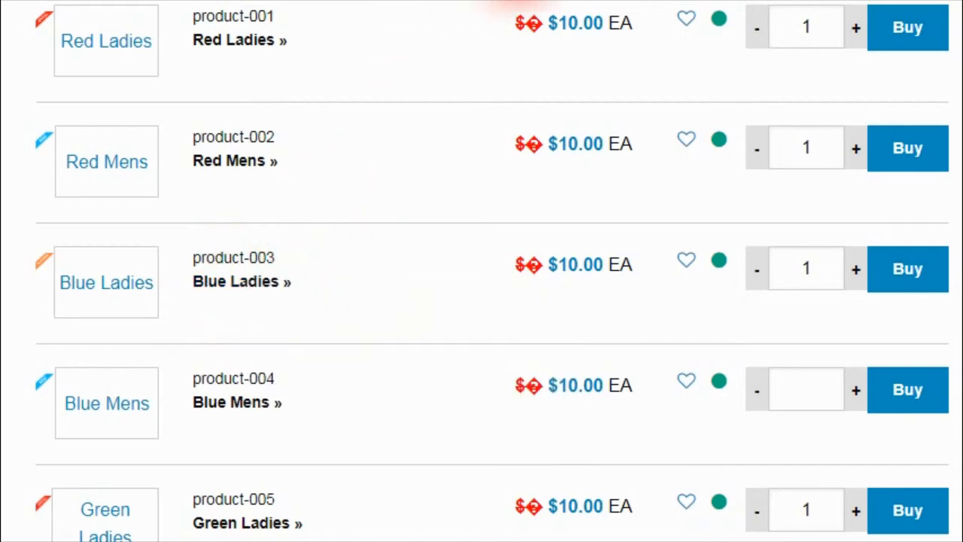
click(523, 0)
scroll(364, 264, down, 1)
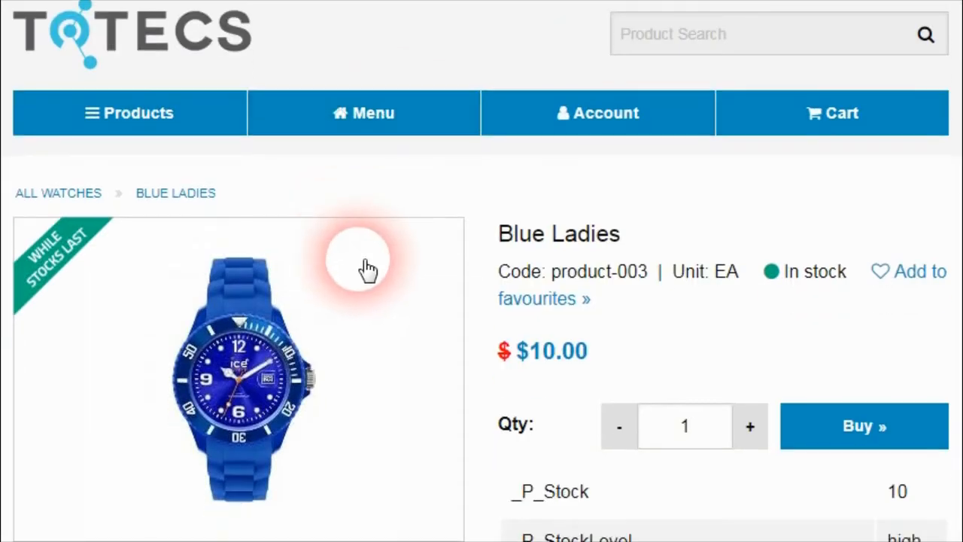
scroll(361, 263, down, 4)
scroll(351, 258, up, 3)
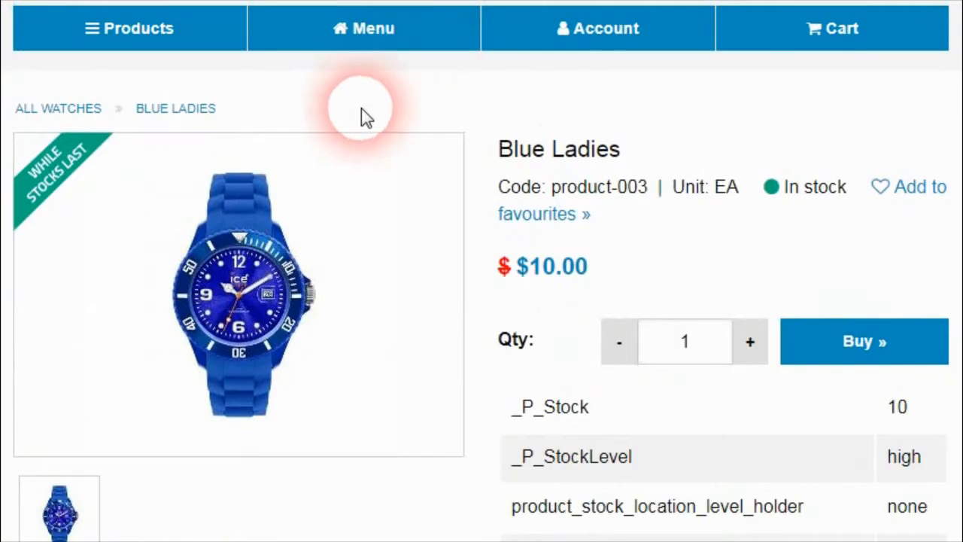
click(335, 1)
- Review the remaining watch combinations down to Pink Mens and switch to the TOTECS administration home page
scroll(468, 219, down, 3)
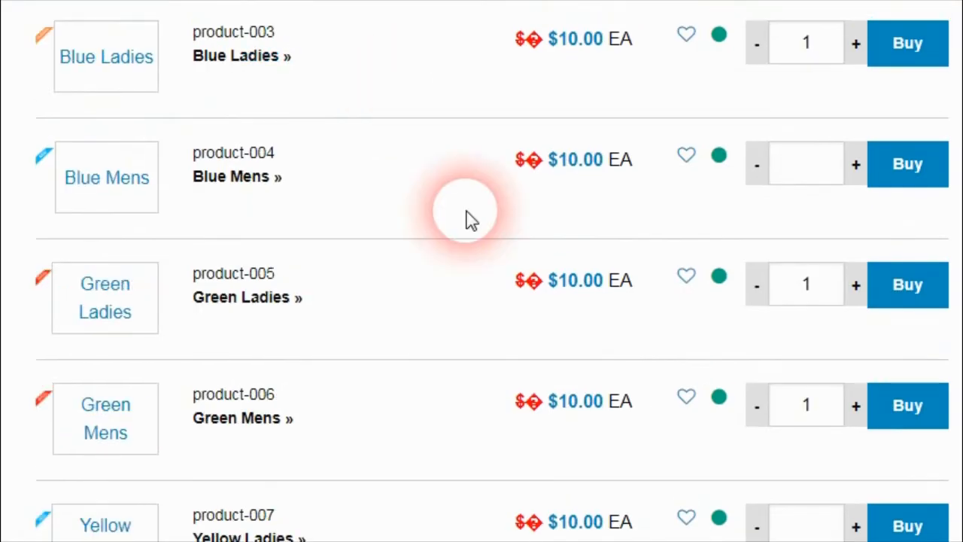
scroll(467, 211, down, 2)
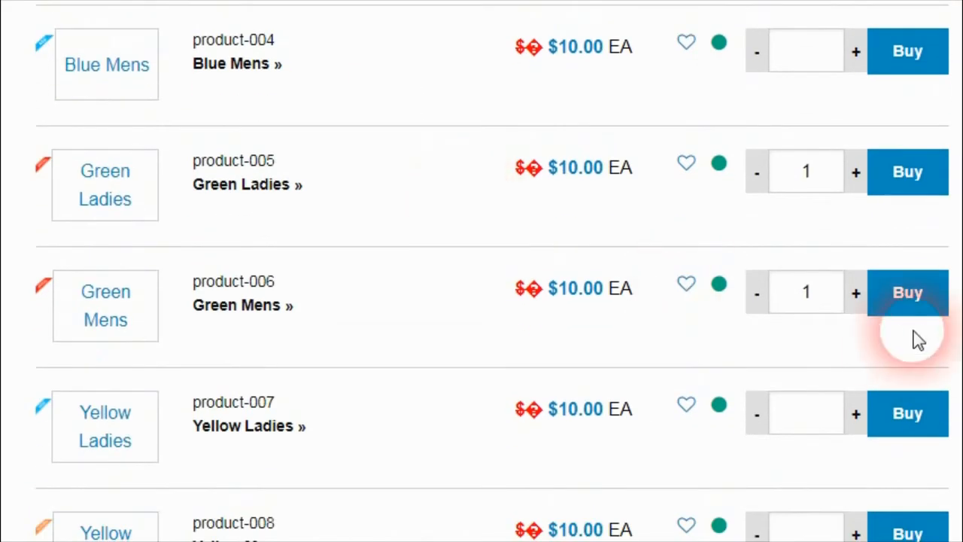
scroll(952, 346, down, 5)
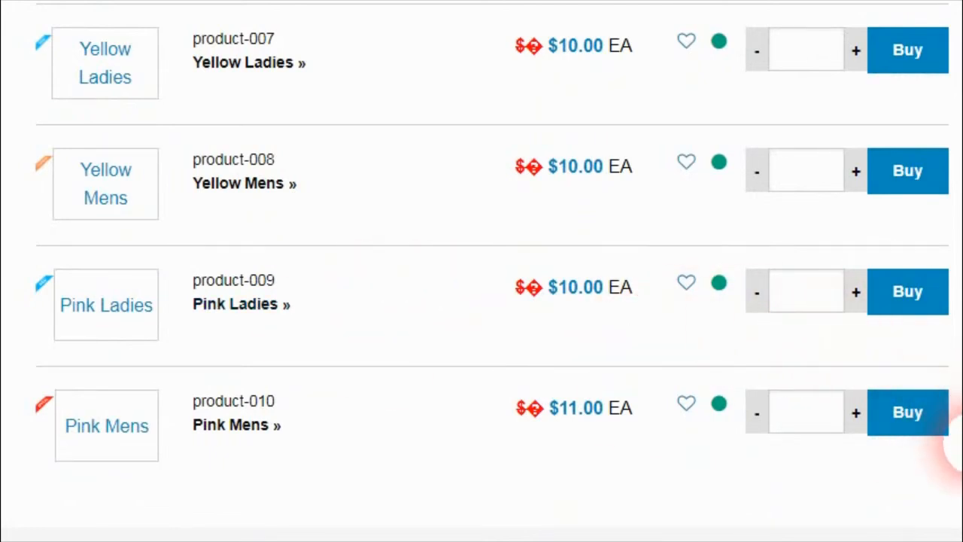
scroll(953, 445, up, 1)
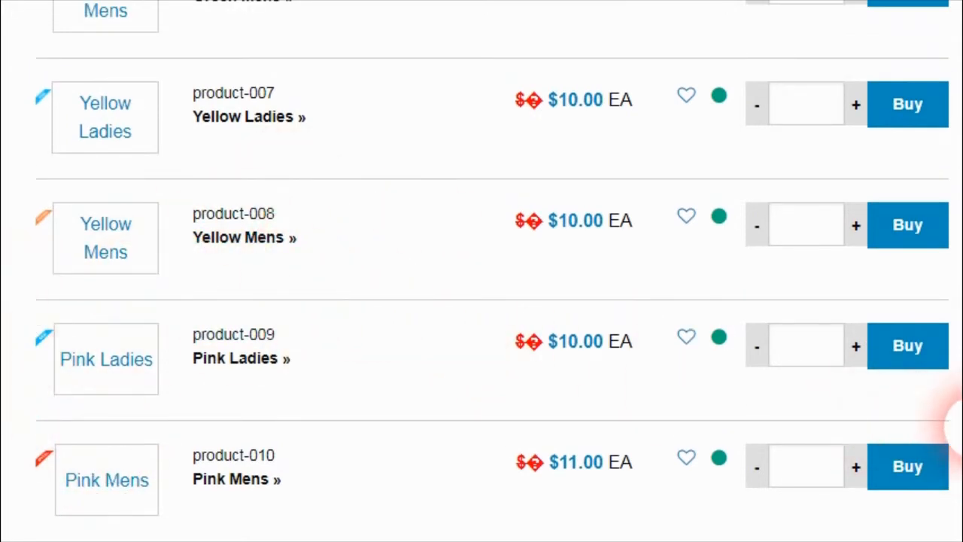
drag(957, 422, 958, 122)
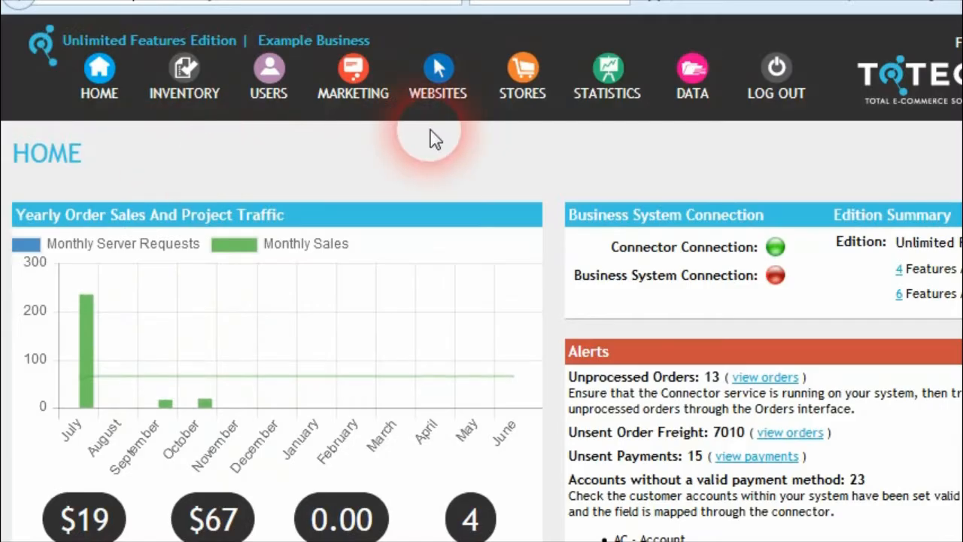
- View all areas of the category's product-combination-records page on mwd1-test1.gosquizz.com and open its Product Combination area settings
click(439, 72)
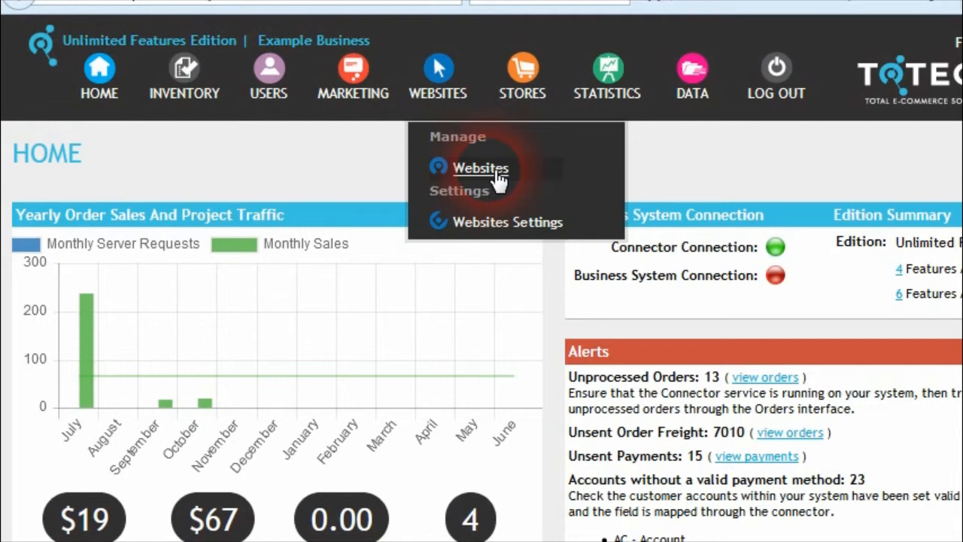
click(482, 169)
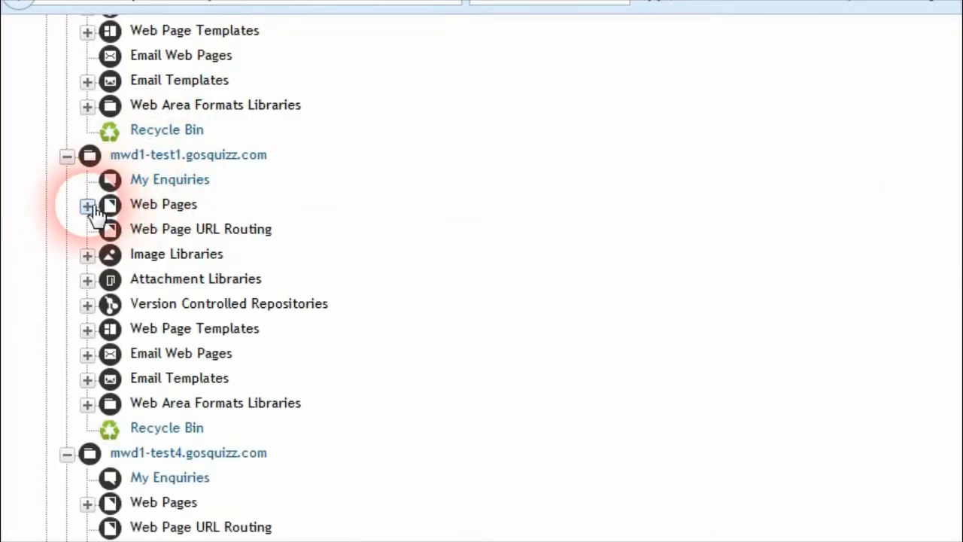
click(91, 208)
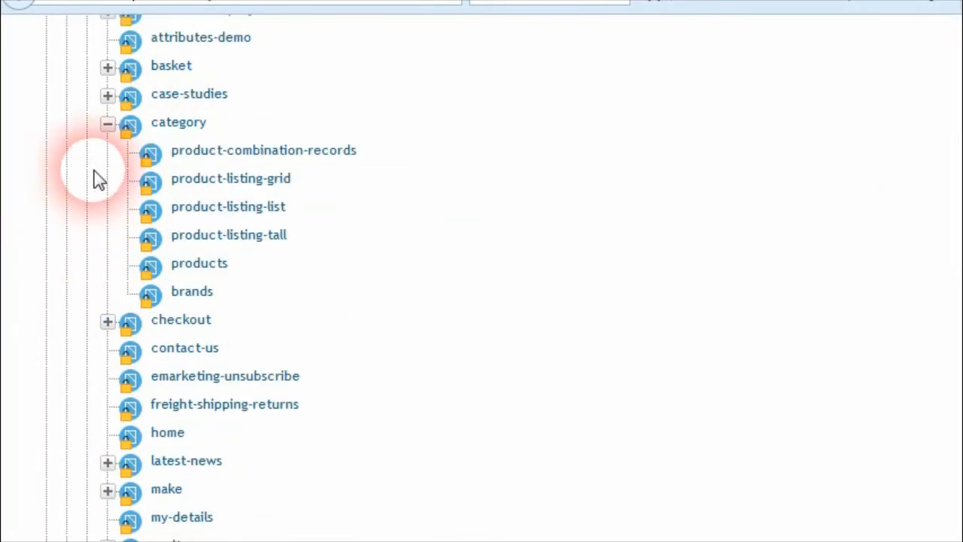
right_click(301, 150)
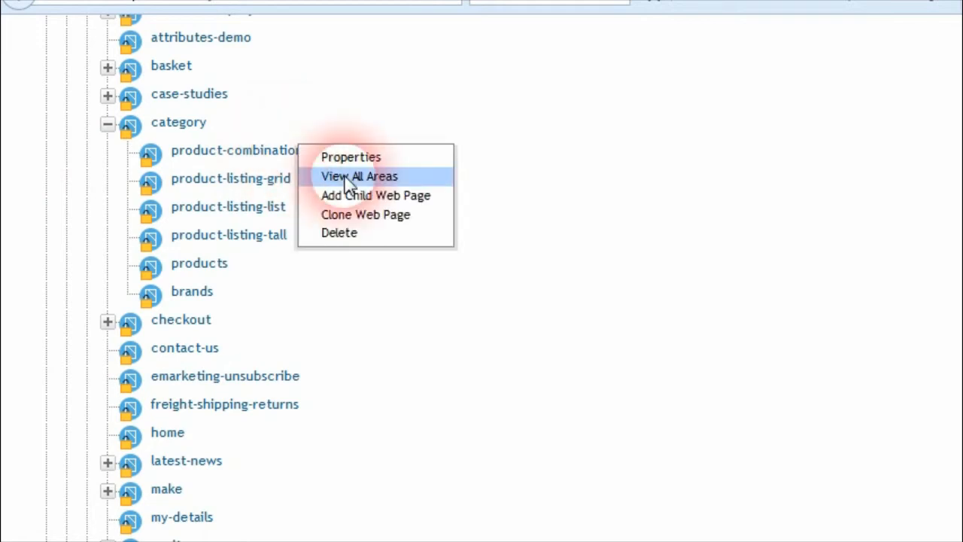
click(348, 180)
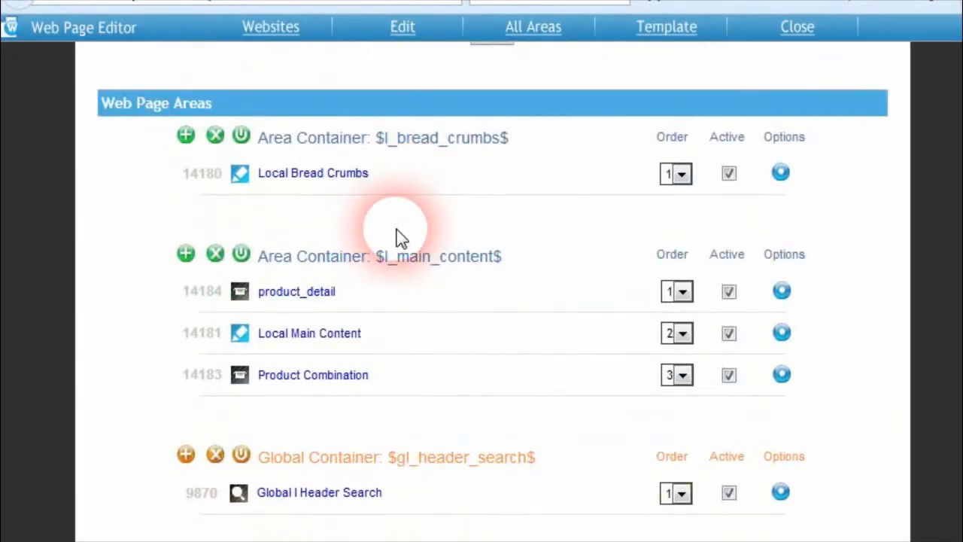
scroll(388, 301, down, 3)
click(322, 249)
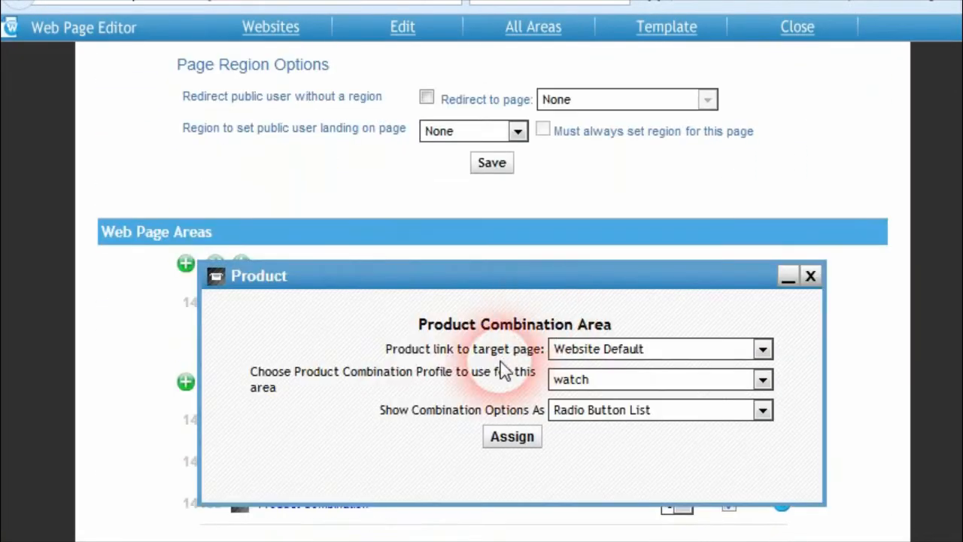
- Check the Show Combination Options As choices for the Product Combination area and close its settings without assigning changes
click(635, 414)
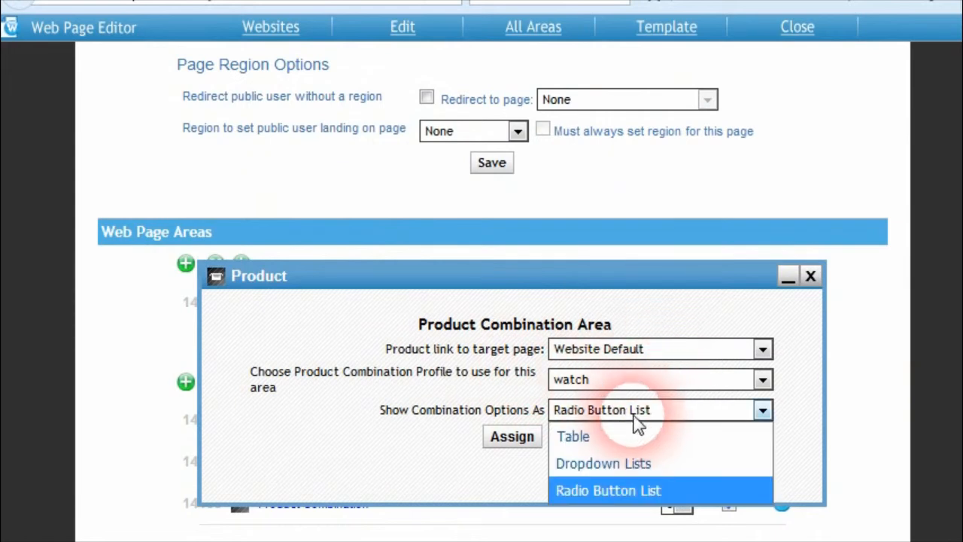
click(655, 416)
click(811, 277)
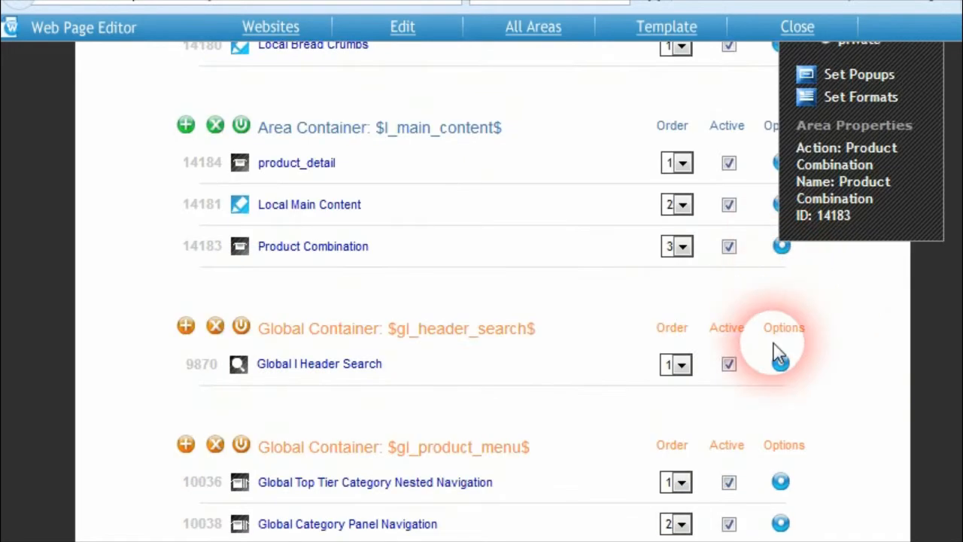
- Open the Product Combination area's format settings and review the format libraries for option cells, options detail, option list records and product search records
click(828, 94)
scroll(350, 331, up, 1)
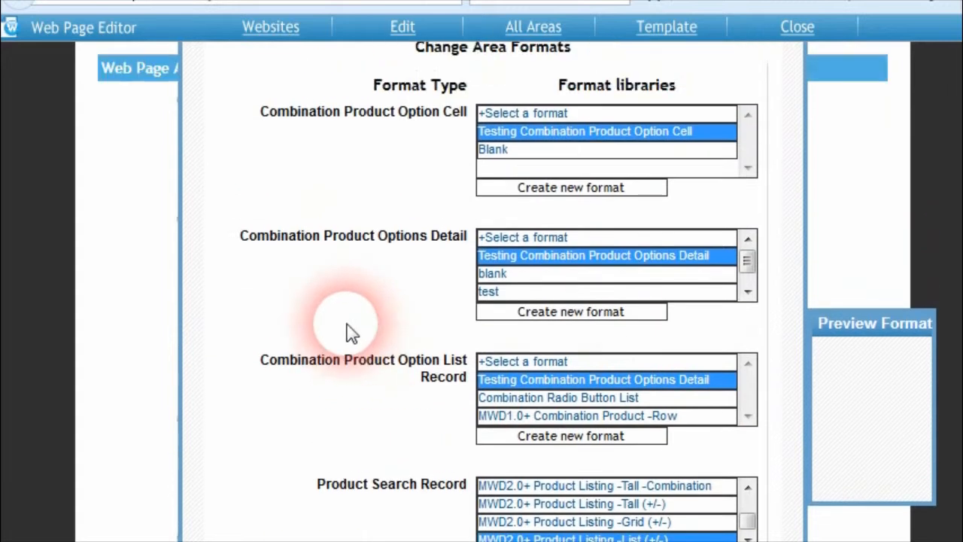
scroll(352, 334, up, 1)
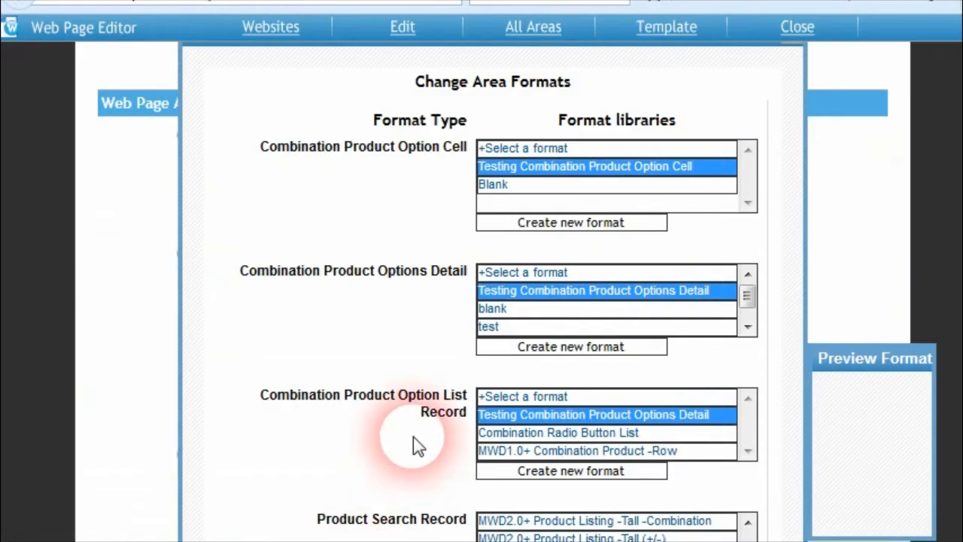
scroll(415, 445, down, 3)
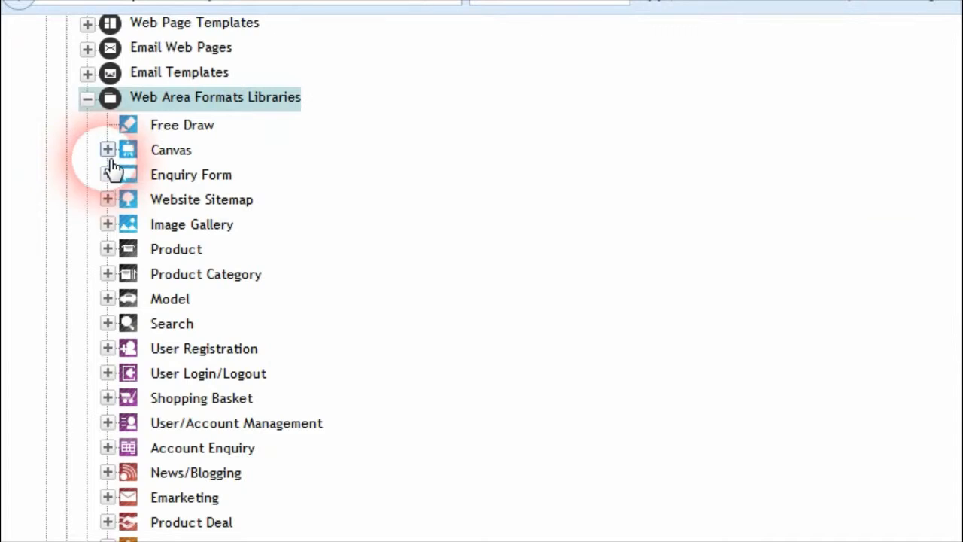
- Within the Web Area Formats Libraries, expand Product, Product Combination and Combination Product Option List Record to list its formats
scroll(106, 241, down, 3)
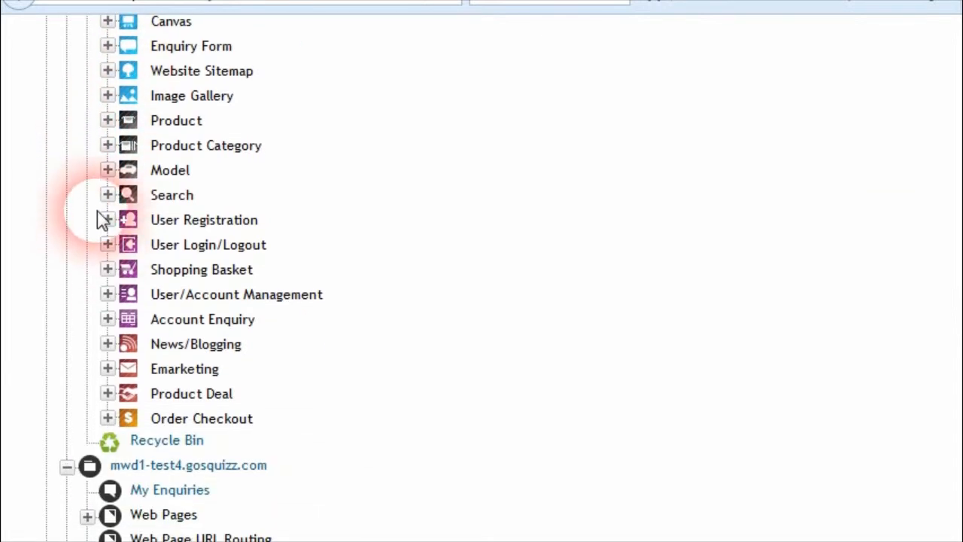
click(109, 121)
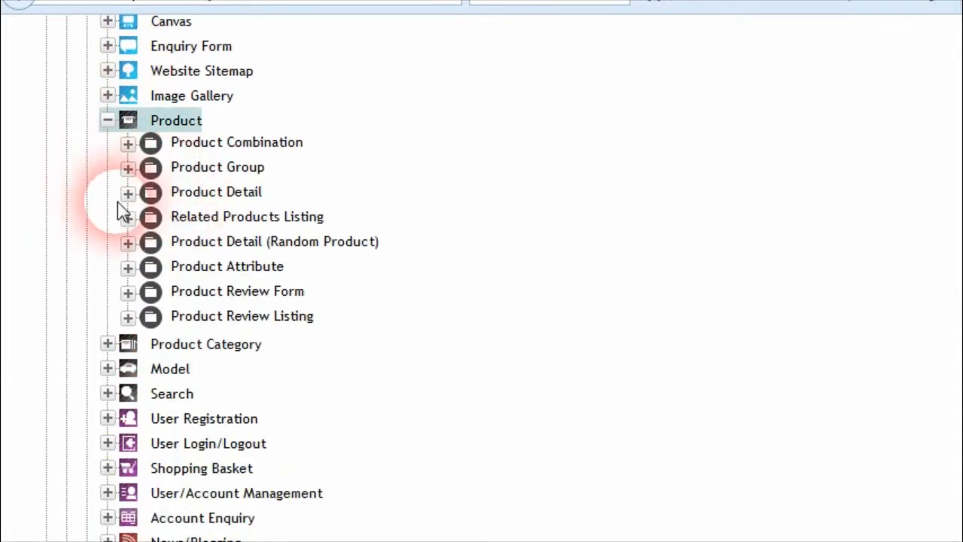
click(128, 143)
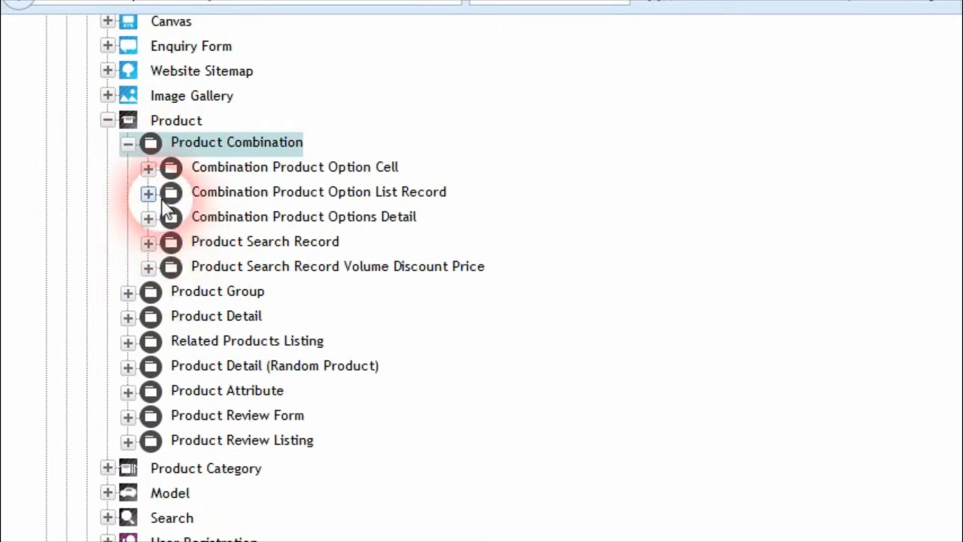
click(149, 193)
scroll(225, 241, down, 3)
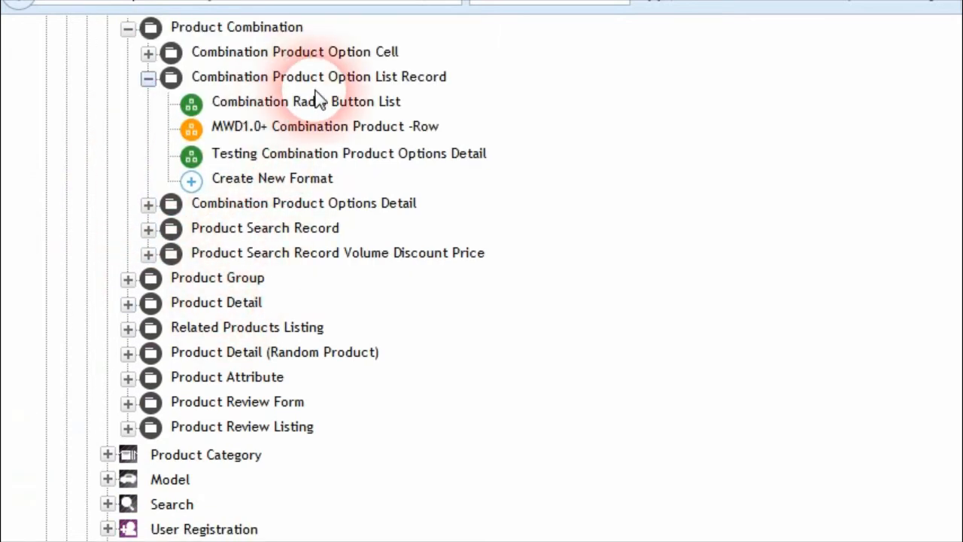
- Open the Testing Combination Product Options Detail format under Combination Product Option List Record and examine its content and available hooks
click(355, 155)
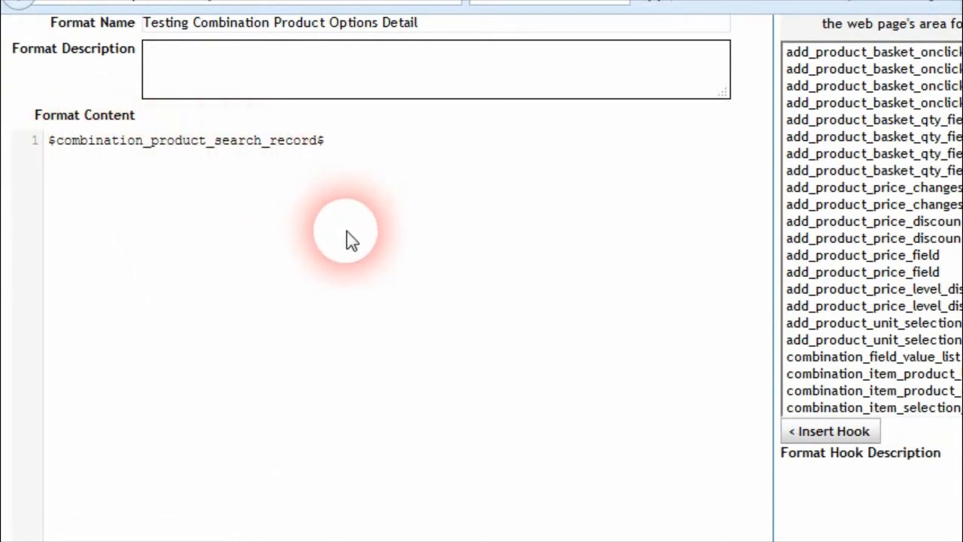
scroll(324, 271, up, 2)
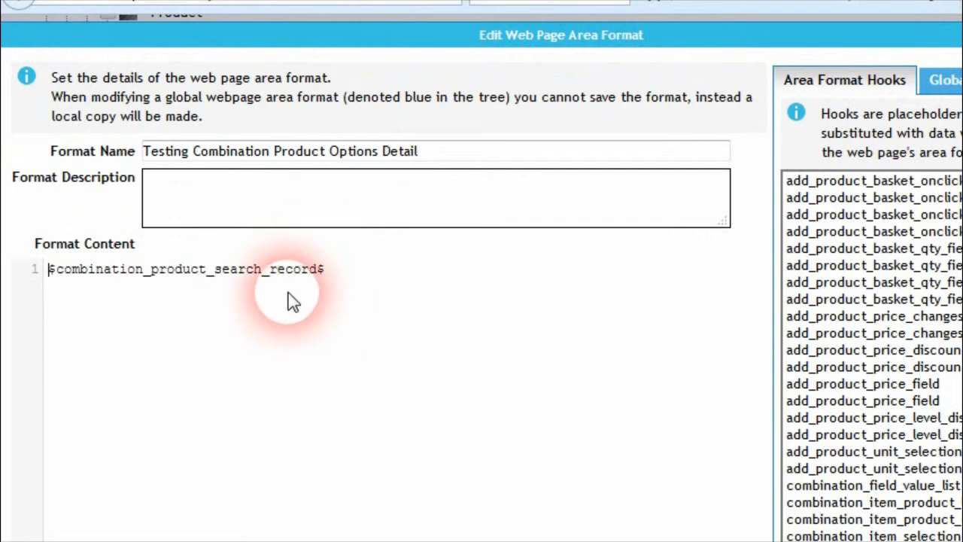
scroll(663, 410, down, 2)
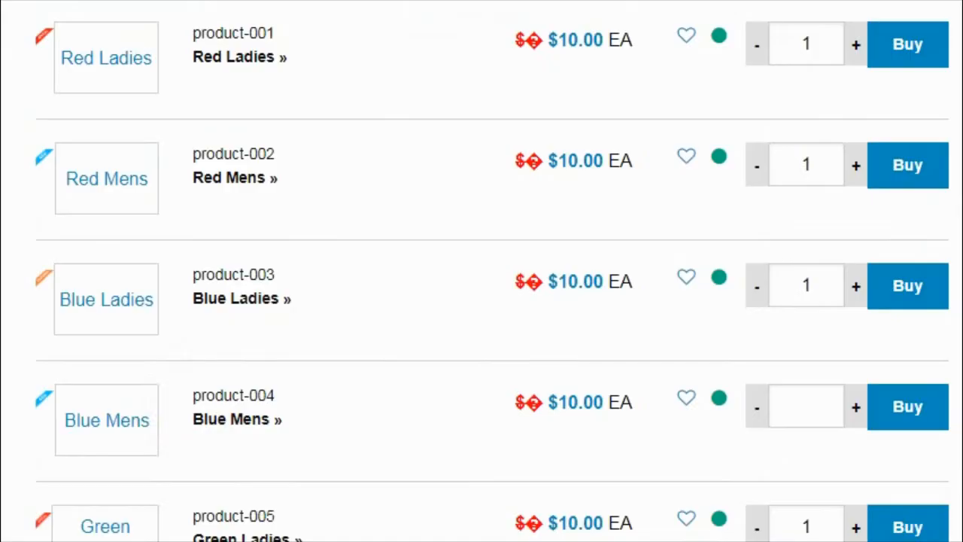
- Switch to the storefront's watch combinations page and review the product listing from Red Ladies to Pink Mens and back
scroll(484, 338, down, 3)
scroll(486, 329, down, 5)
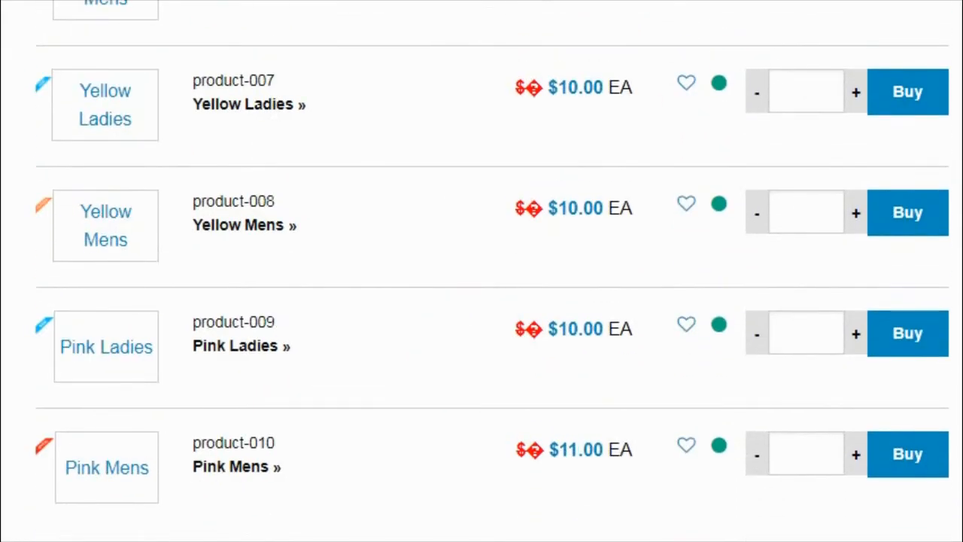
scroll(136, 290, up, 4)
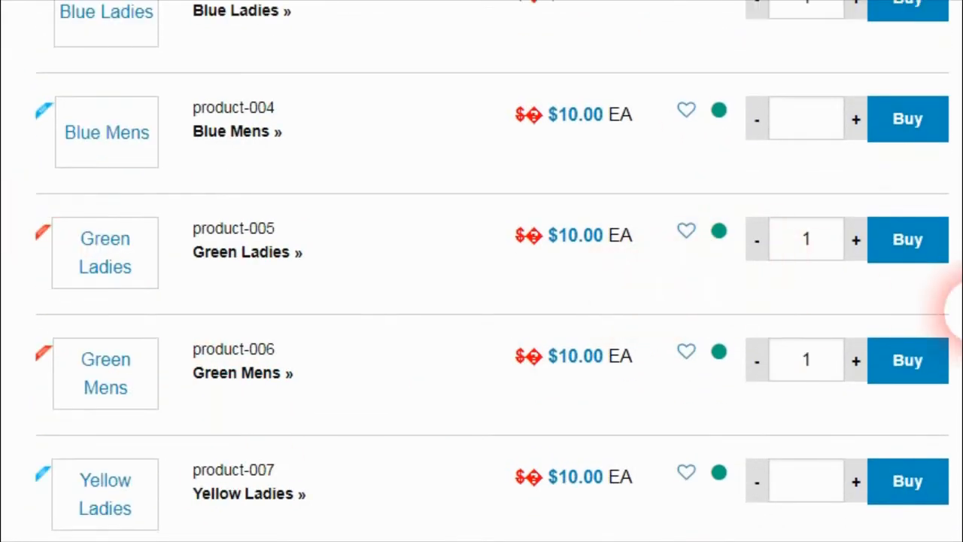
scroll(952, 302, up, 3)
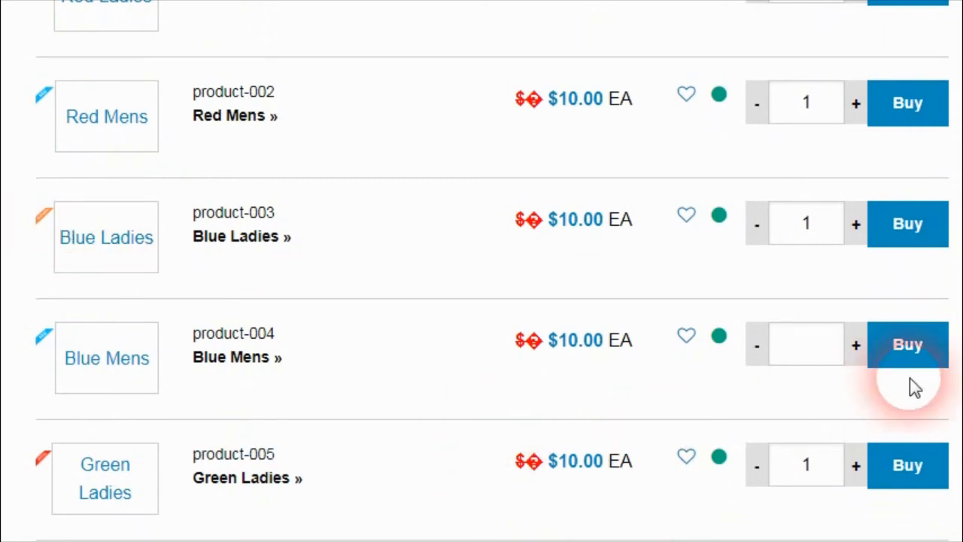
scroll(952, 316, up, 10)
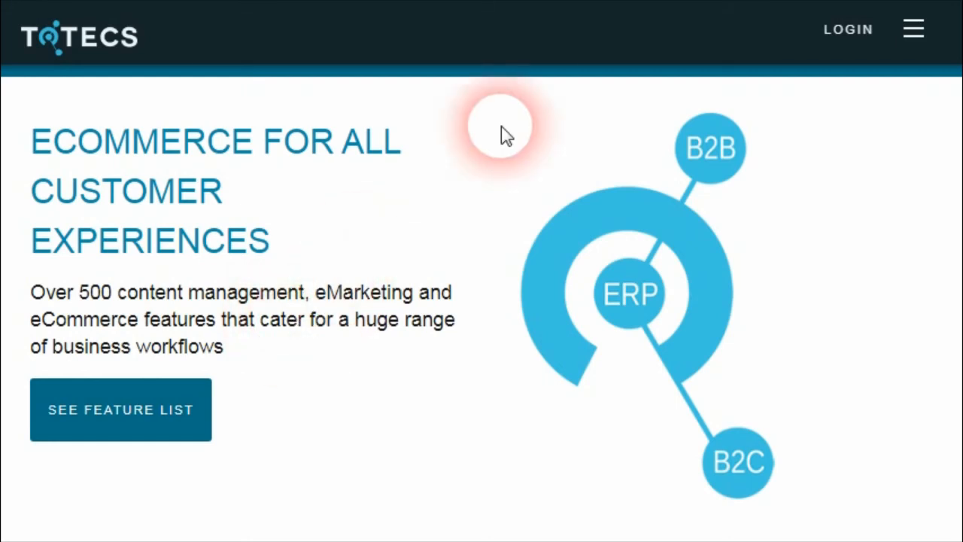
- On the TOTECS website, open the TOTECS Platform Release 12.00 topic in the Releases forum and look through its release notes
click(915, 30)
click(764, 410)
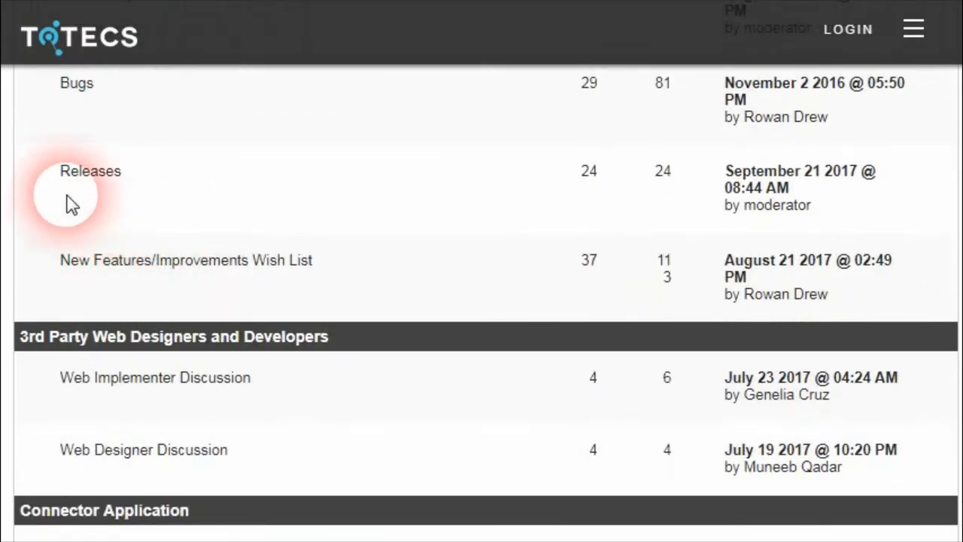
click(94, 173)
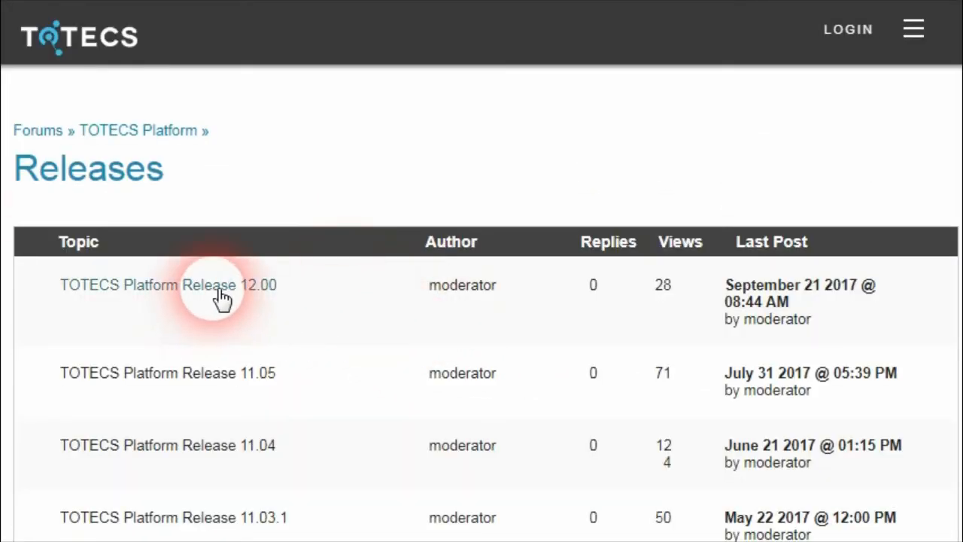
click(222, 294)
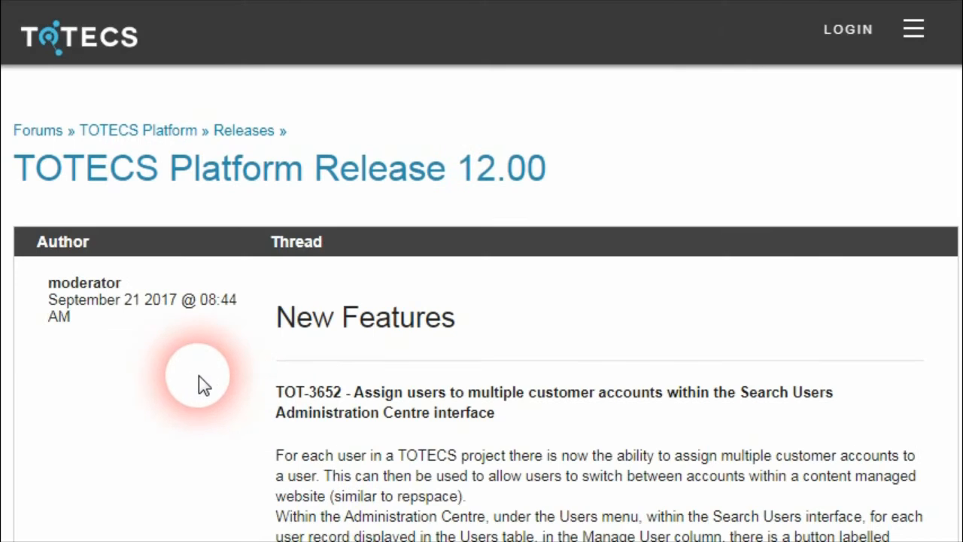
scroll(203, 380, down, 6)
scroll(211, 380, up, 15)
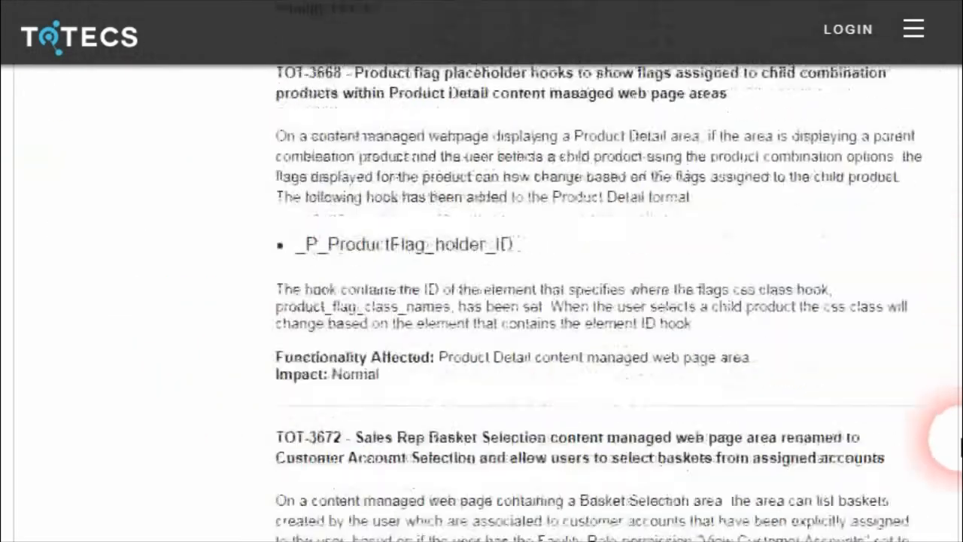